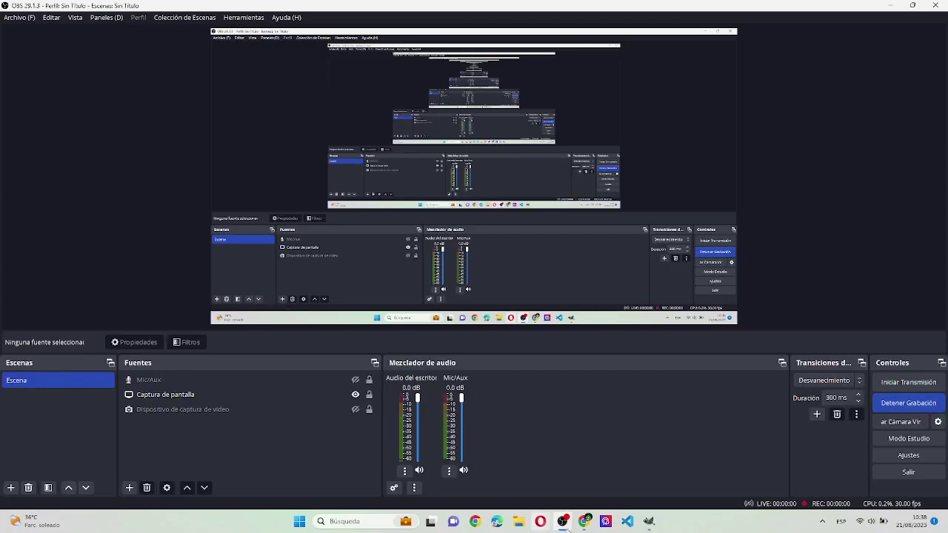
- Bring Chrome forward and switch from the Instagram reel-resolution results to the Pixabay tab
mouse_move(563, 521)
click(585, 521)
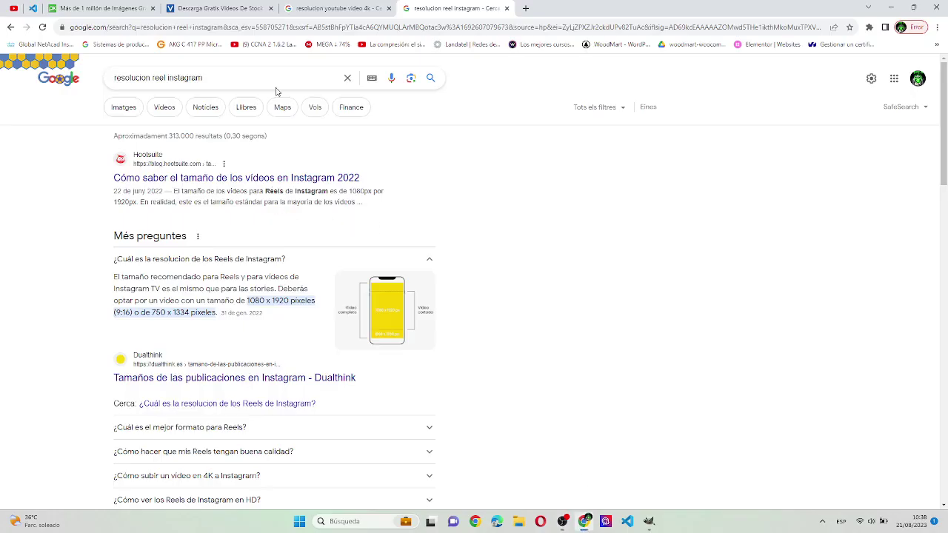
key(ctrl+shift+Tab)
key(ctrl+shift+Tab)
key(ctrl+shift+Tab)
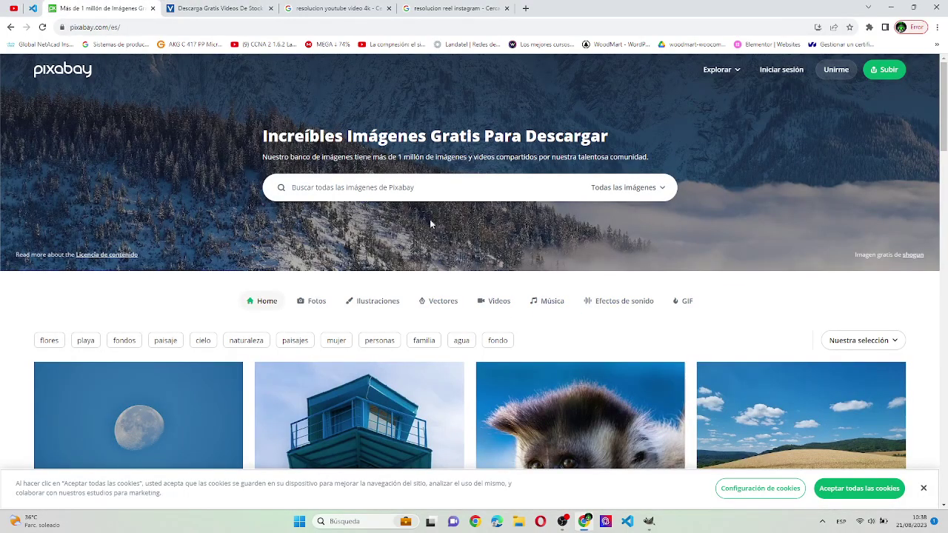
- Search Pixabay's free images for 'fiesta' and scroll through the photo results
click(493, 191)
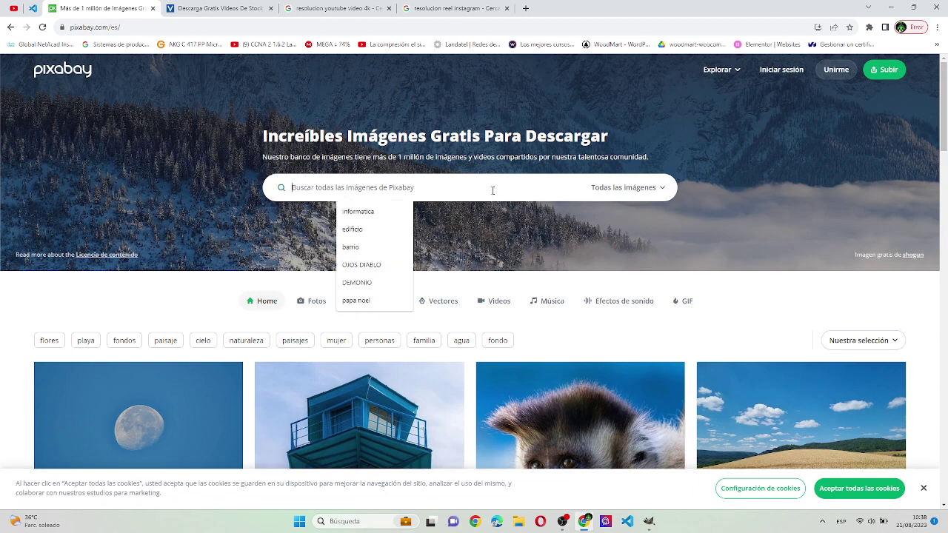
text(fiesta)
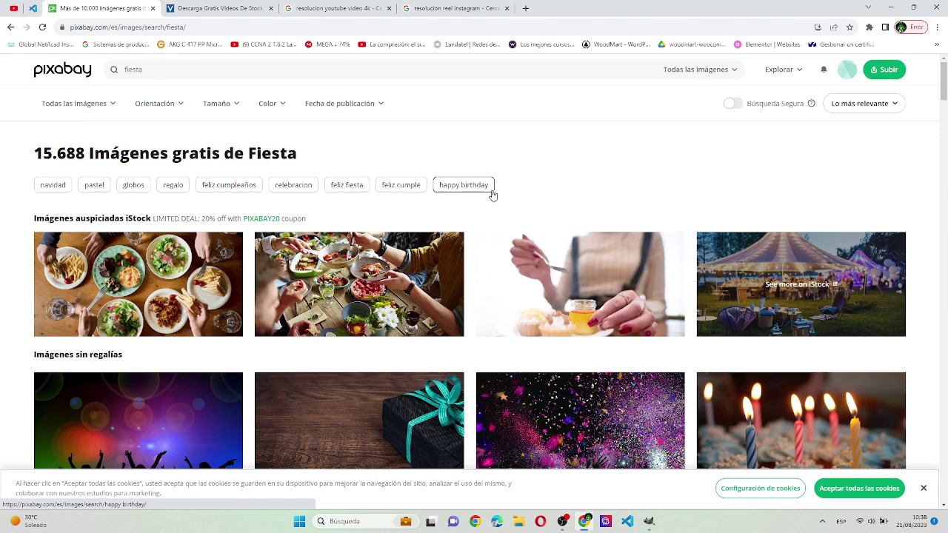
scroll(493, 194, down, 2)
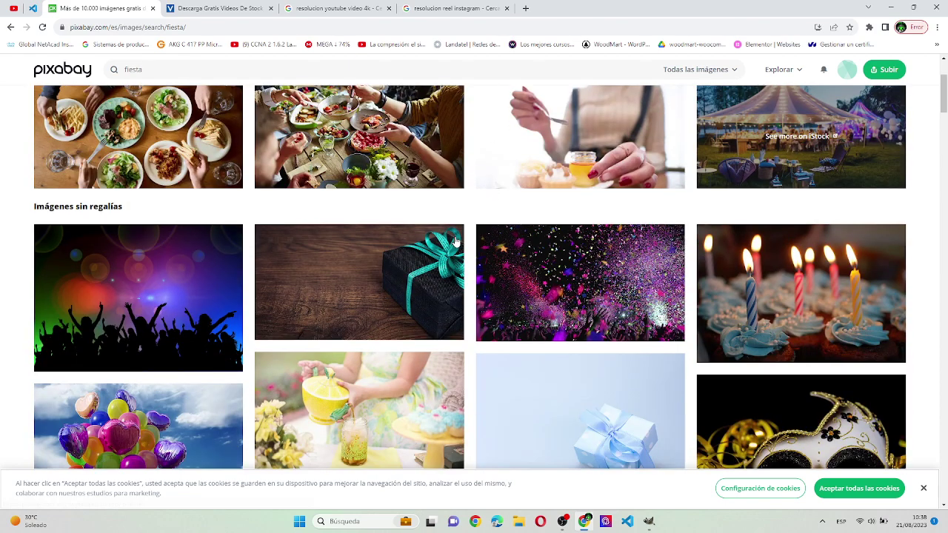
scroll(455, 241, down, 1)
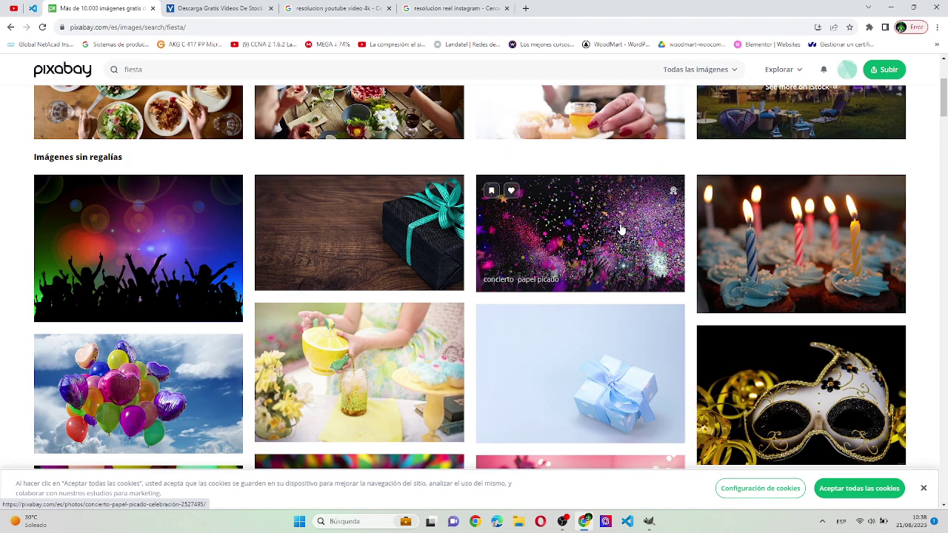
scroll(593, 245, down, 2)
scroll(343, 289, up, 5)
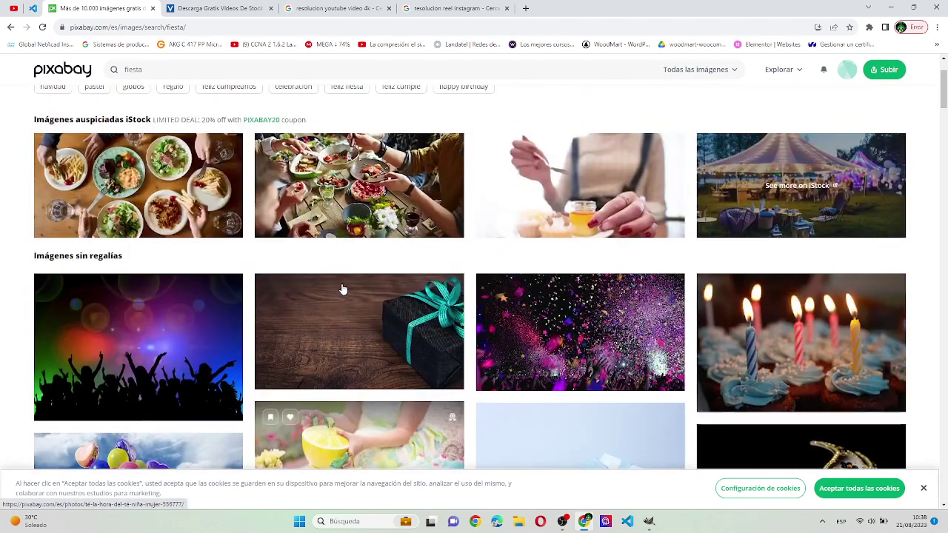
scroll(396, 296, down, 1)
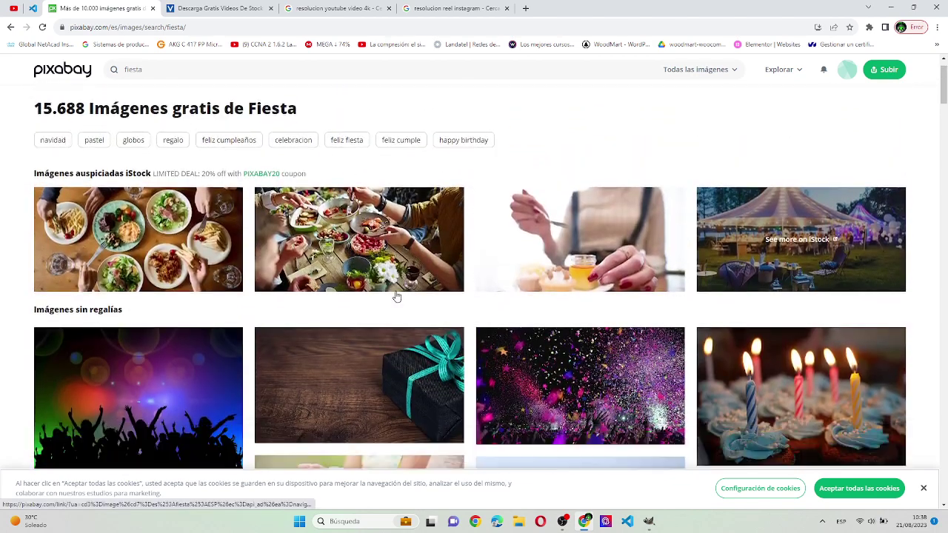
scroll(396, 297, down, 3)
scroll(393, 300, down, 3)
scroll(391, 302, down, 1)
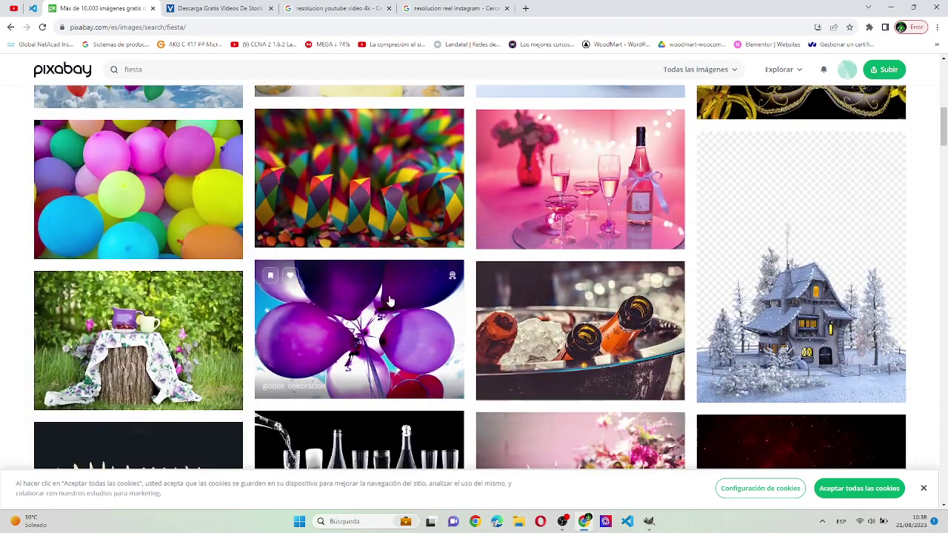
scroll(391, 302, down, 4)
scroll(391, 301, down, 1)
scroll(391, 302, down, 2)
scroll(391, 301, down, 1)
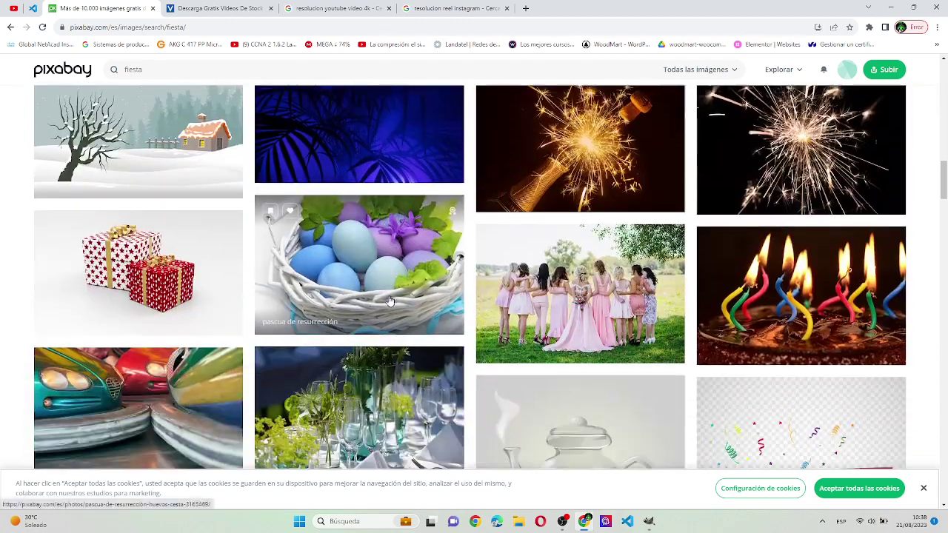
scroll(389, 300, up, 1)
scroll(296, 259, up, 3)
scroll(148, 185, up, 1)
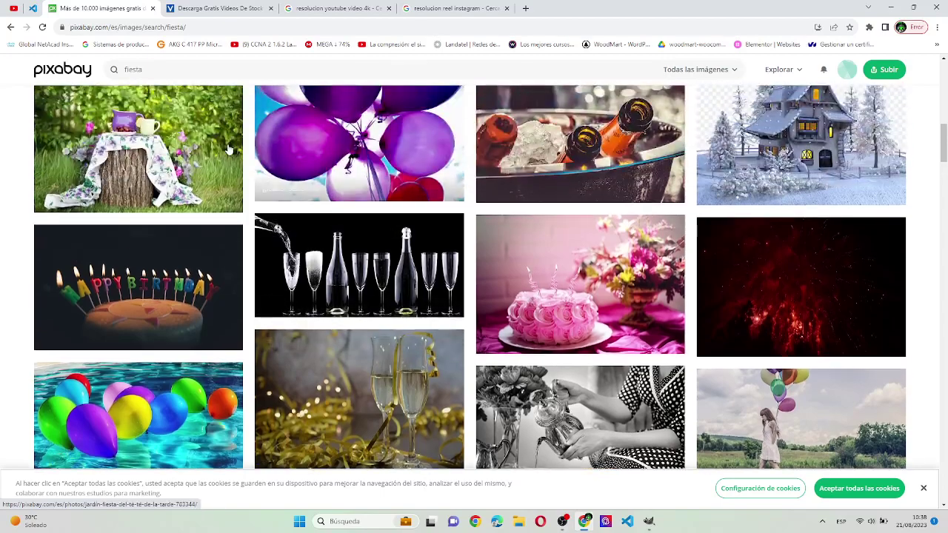
scroll(87, 119, up, 1)
scroll(86, 119, up, 2)
scroll(247, 154, up, 5)
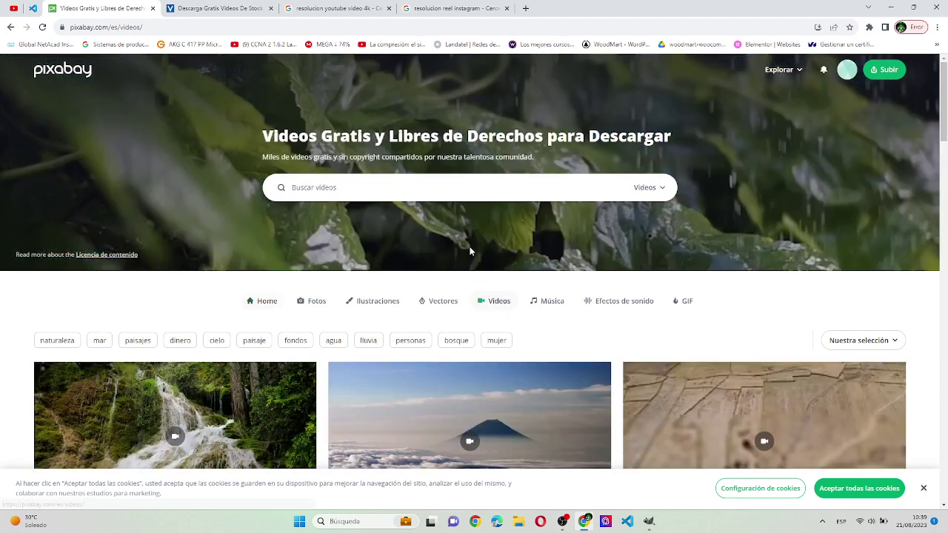
- Search Pixabay's free videos for 'fiesta' and scroll into the results
click(442, 191)
text(f)
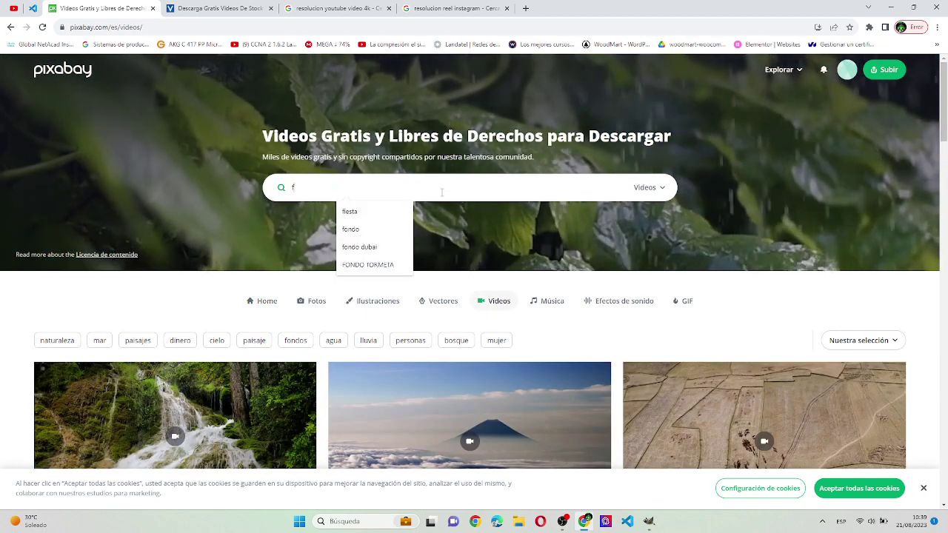
text(iesta)
key(Return)
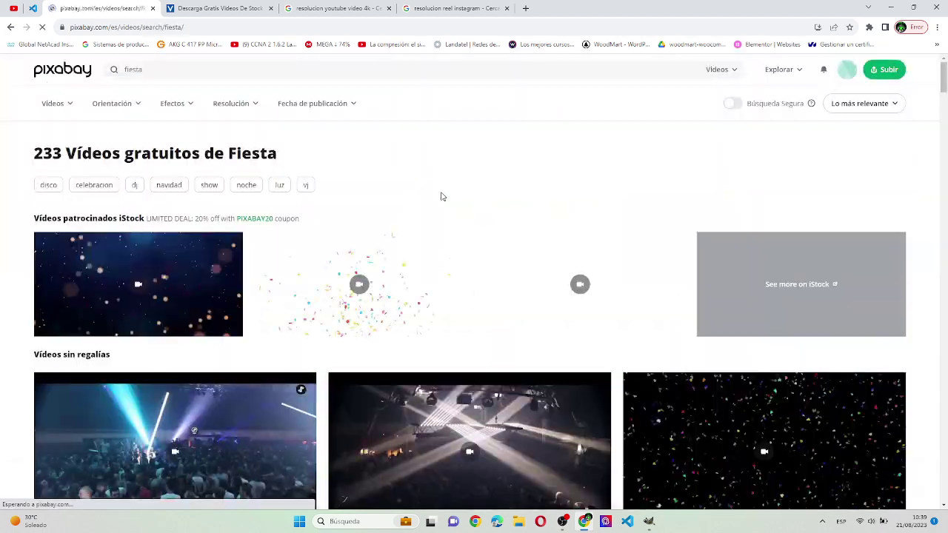
scroll(270, 292, down, 3)
scroll(270, 292, down, 1)
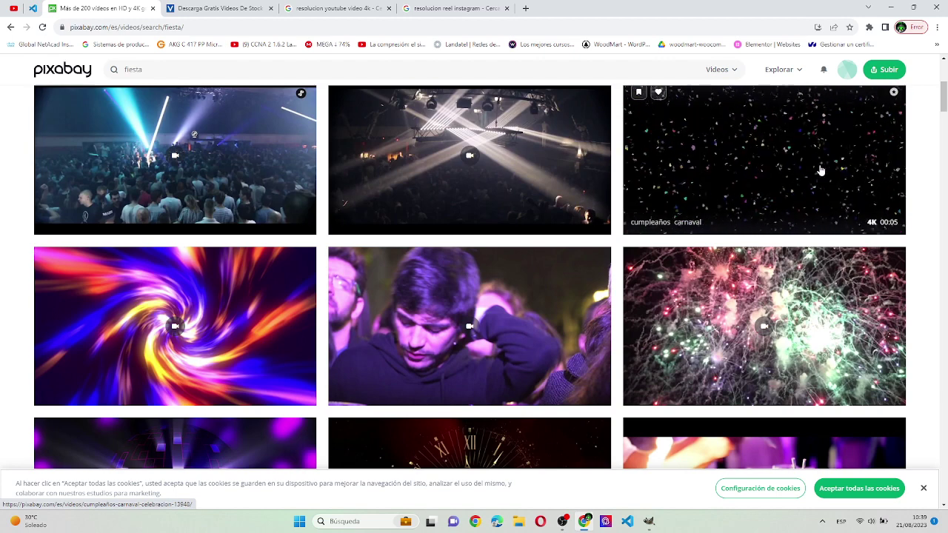
mouse_move(763, 326)
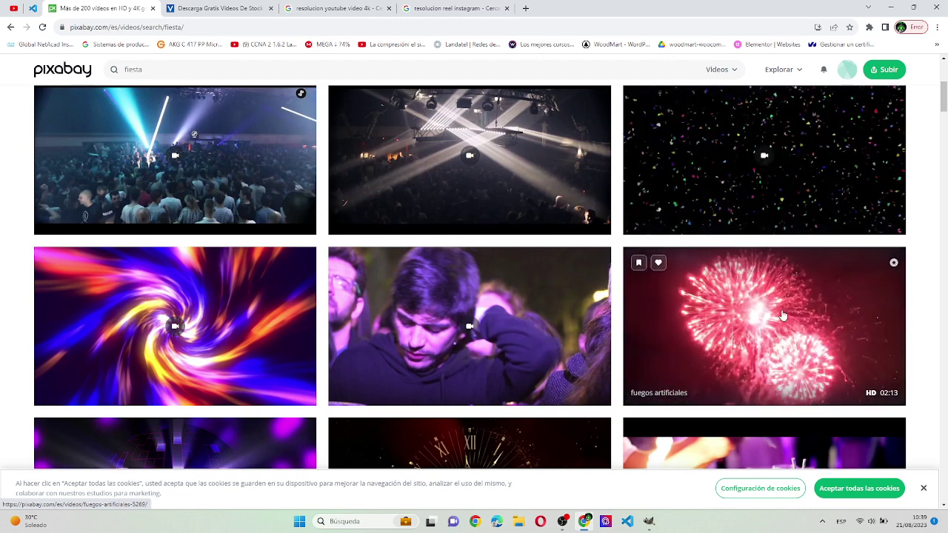
- Open the fireworks, abstract background, beach bar, DJ techno and club clips in background tabs
middle_click(782, 317)
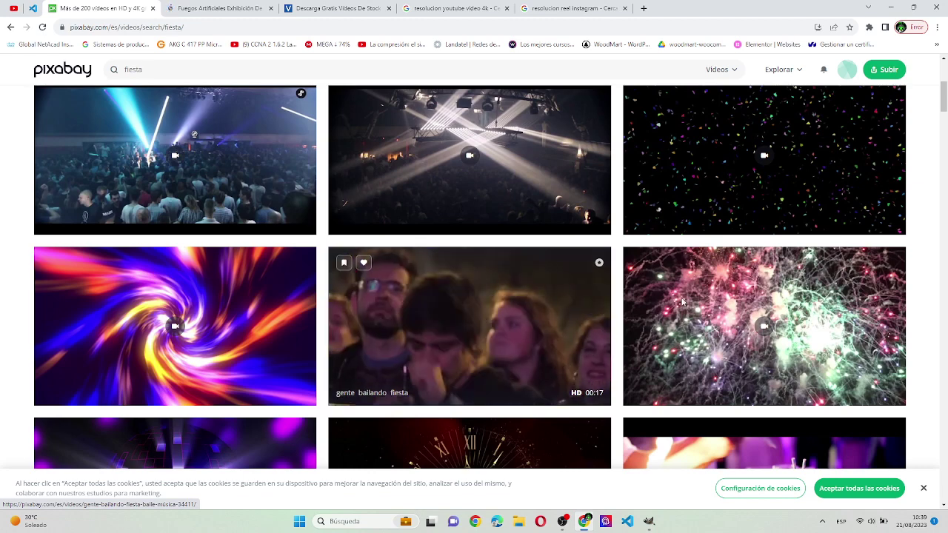
mouse_move(174, 326)
middle_click(239, 336)
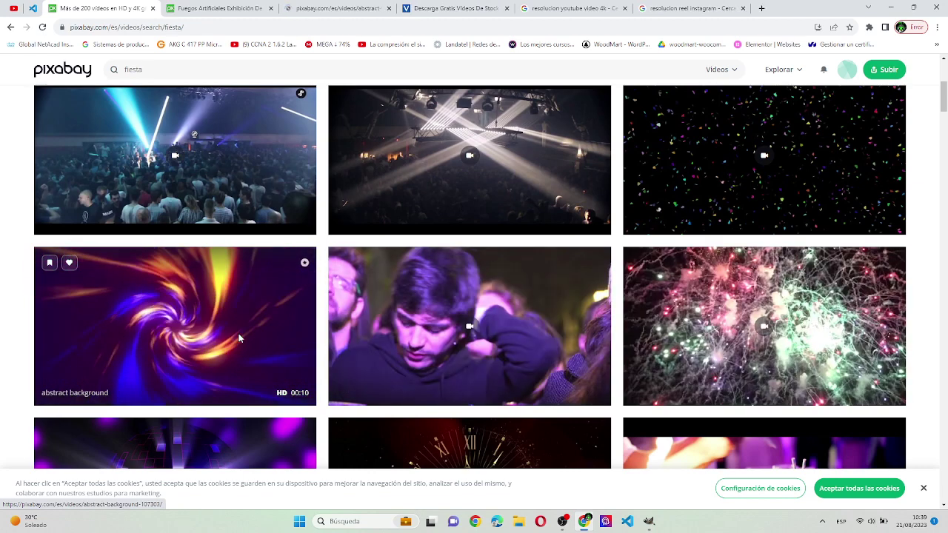
scroll(502, 311, down, 3)
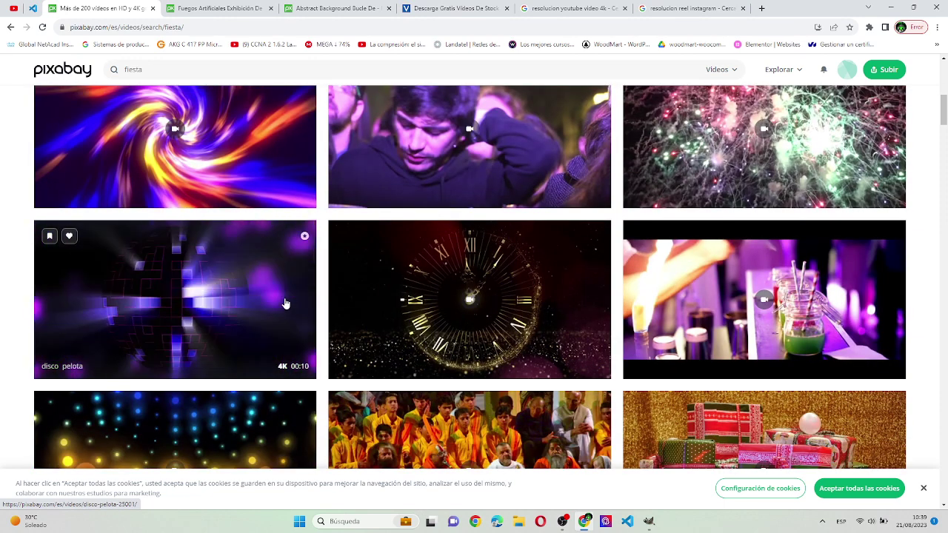
middle_click(730, 271)
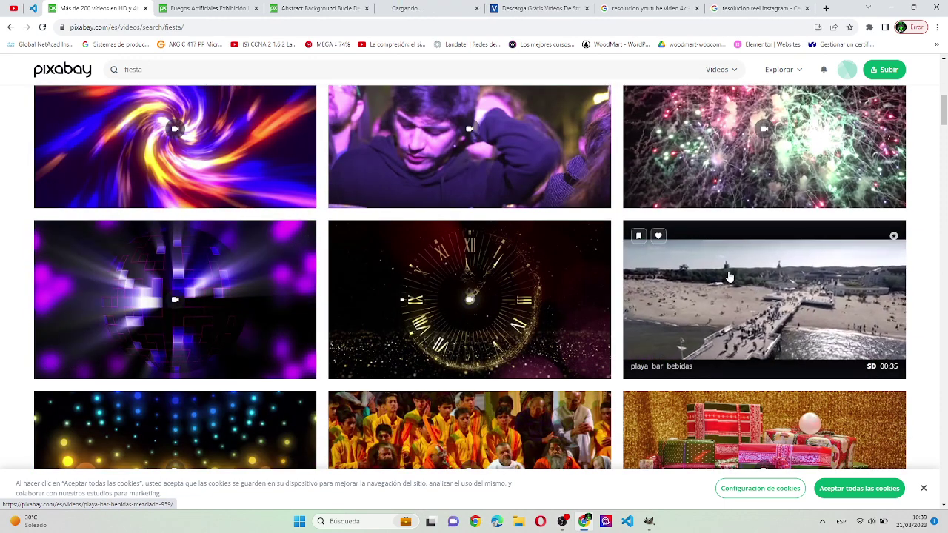
scroll(198, 263, up, 3)
middle_click(148, 186)
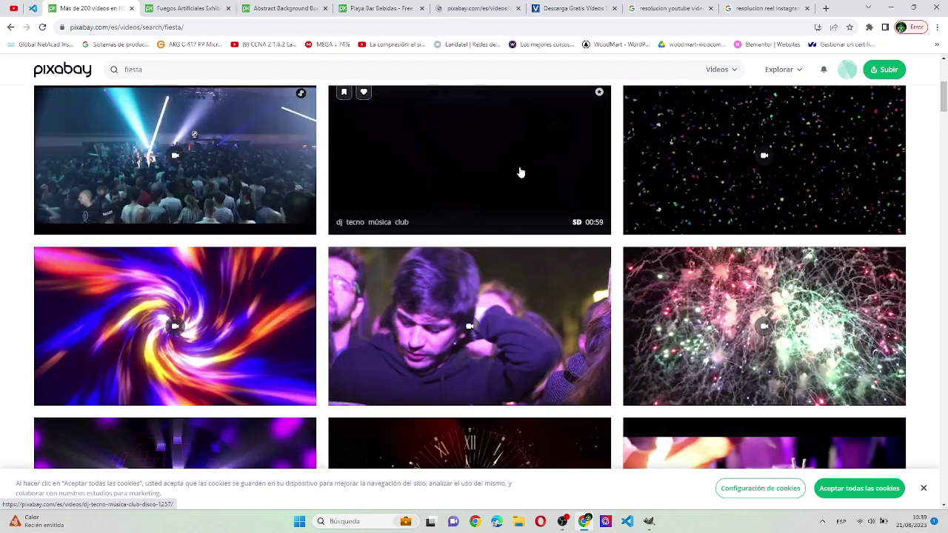
middle_click(519, 170)
scroll(563, 222, down, 5)
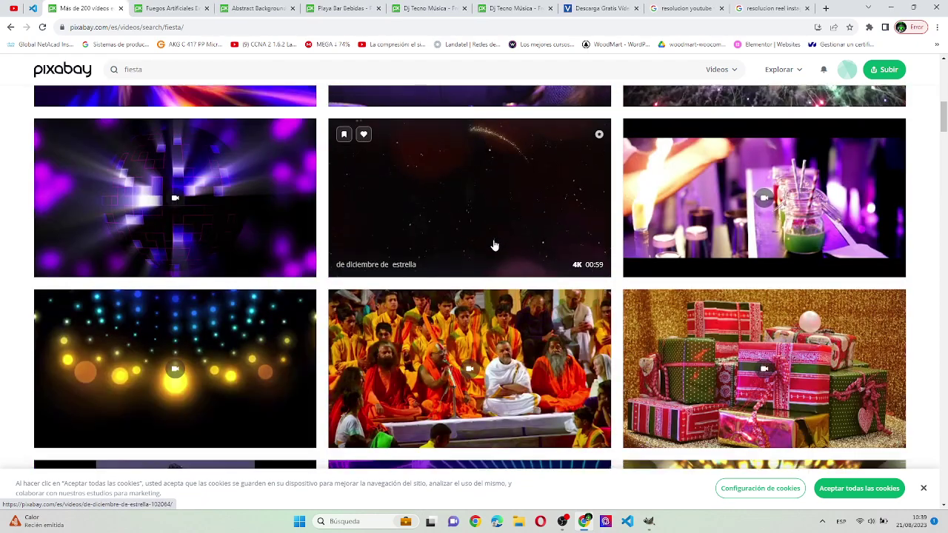
scroll(333, 296, down, 1)
scroll(445, 259, down, 1)
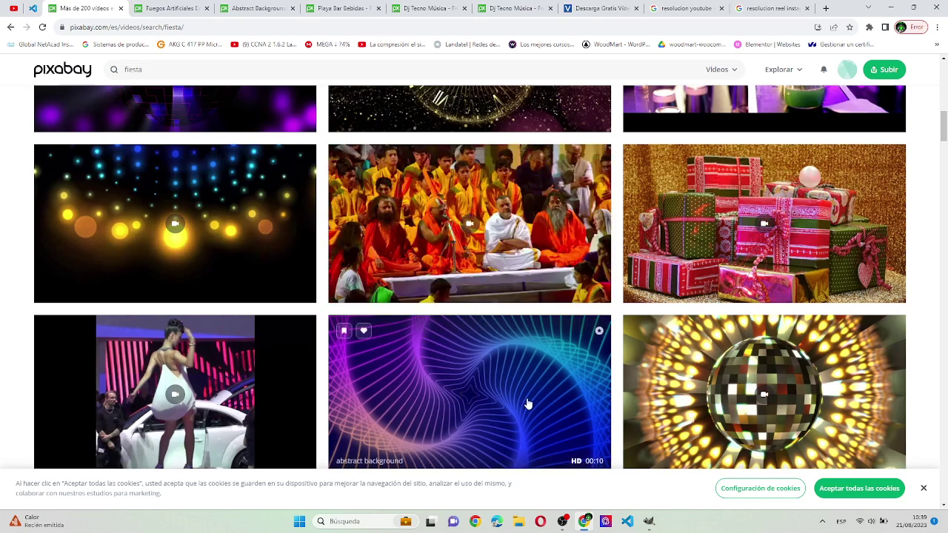
scroll(548, 385, down, 2)
scroll(548, 384, down, 1)
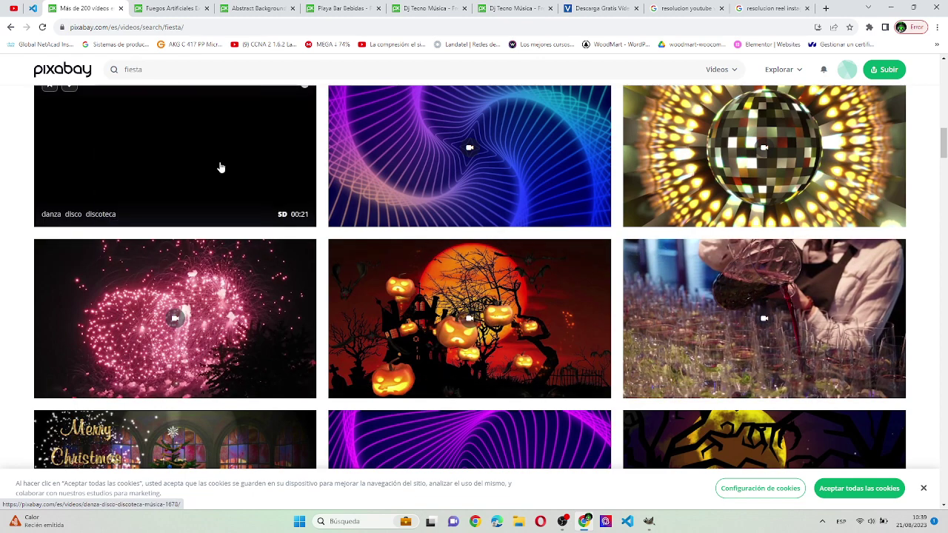
scroll(239, 210, up, 1)
scroll(222, 237, down, 5)
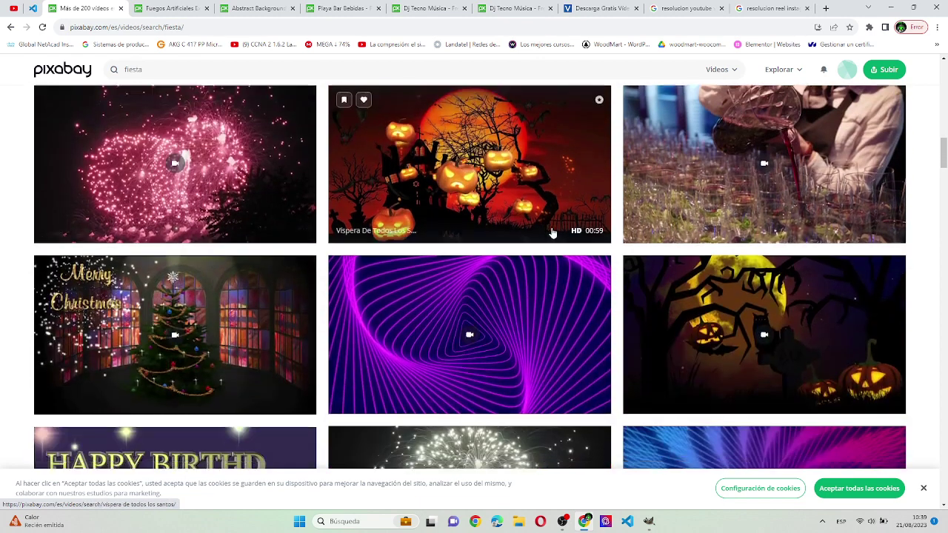
scroll(666, 244, down, 2)
scroll(482, 259, down, 2)
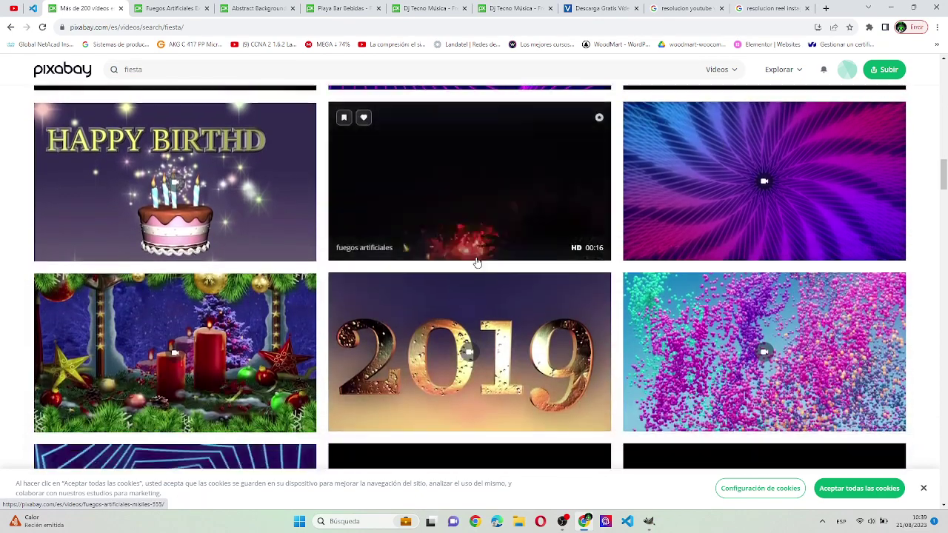
scroll(662, 195, down, 1)
scroll(533, 200, down, 4)
scroll(429, 198, up, 1)
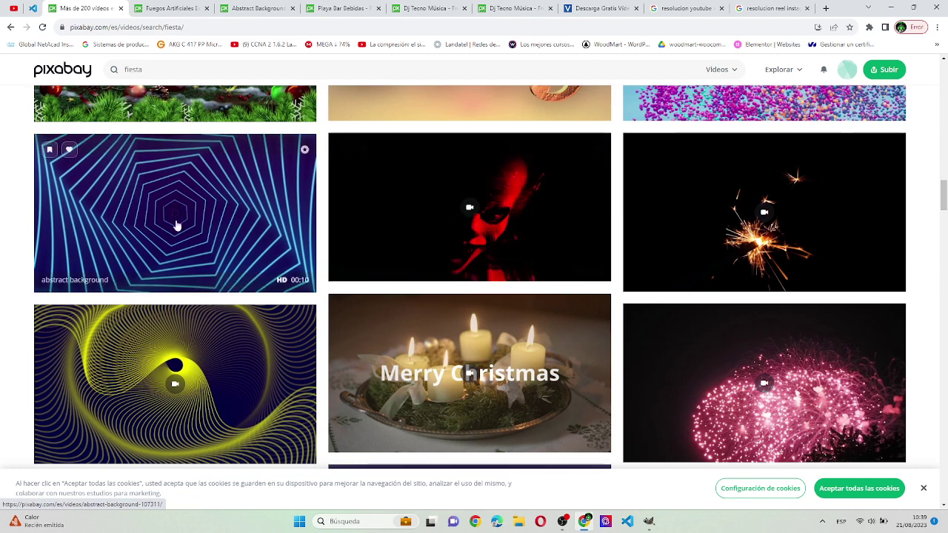
scroll(401, 264, down, 4)
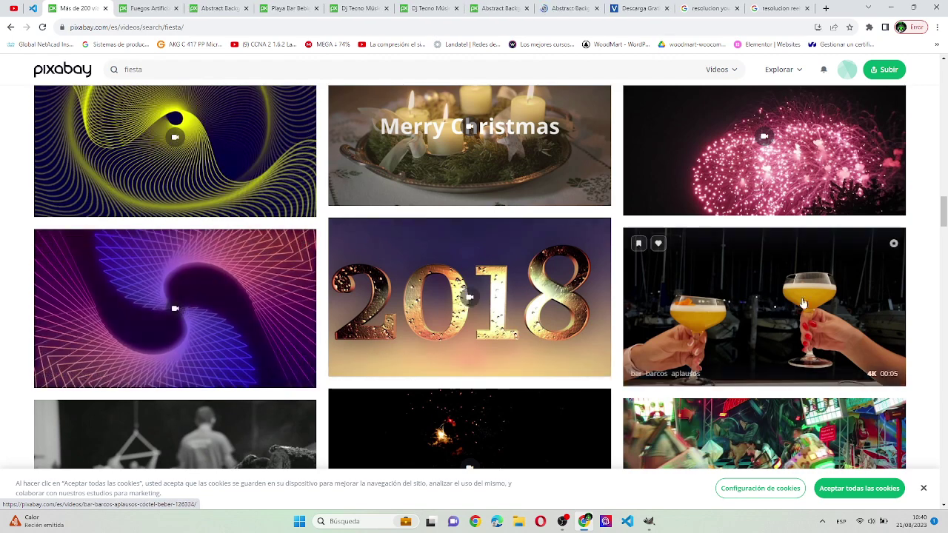
- Scroll further down the fiesta videos and open the neon tunnel clip in a new tab
scroll(333, 289, down, 2)
scroll(469, 296, up, 1)
scroll(586, 296, down, 1)
scroll(585, 296, down, 4)
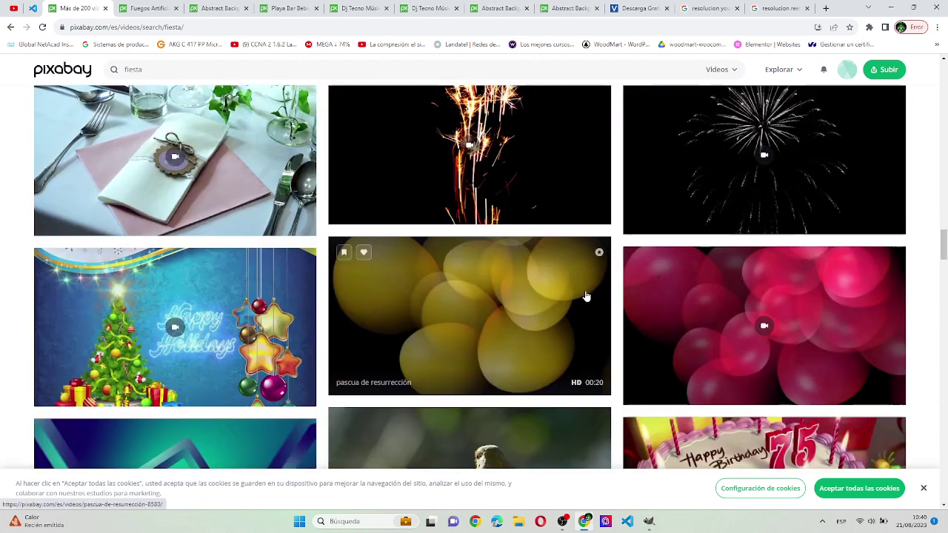
scroll(581, 295, down, 4)
scroll(573, 290, down, 2)
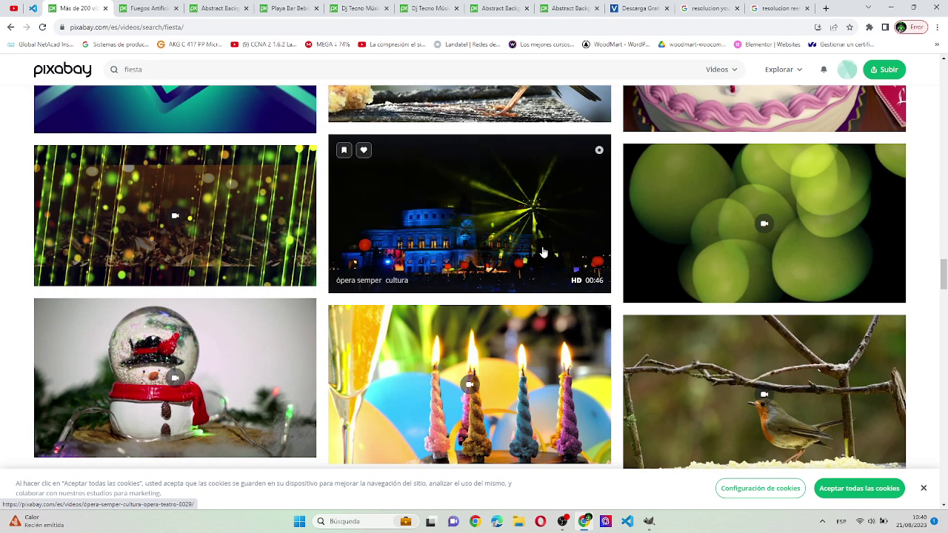
scroll(543, 253, down, 1)
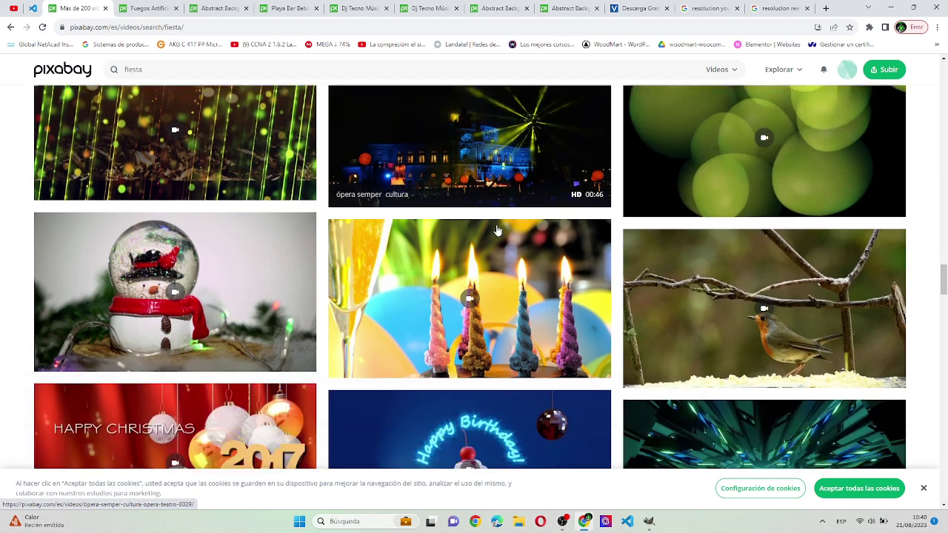
scroll(504, 233, down, 1)
scroll(500, 234, down, 1)
scroll(859, 265, down, 1)
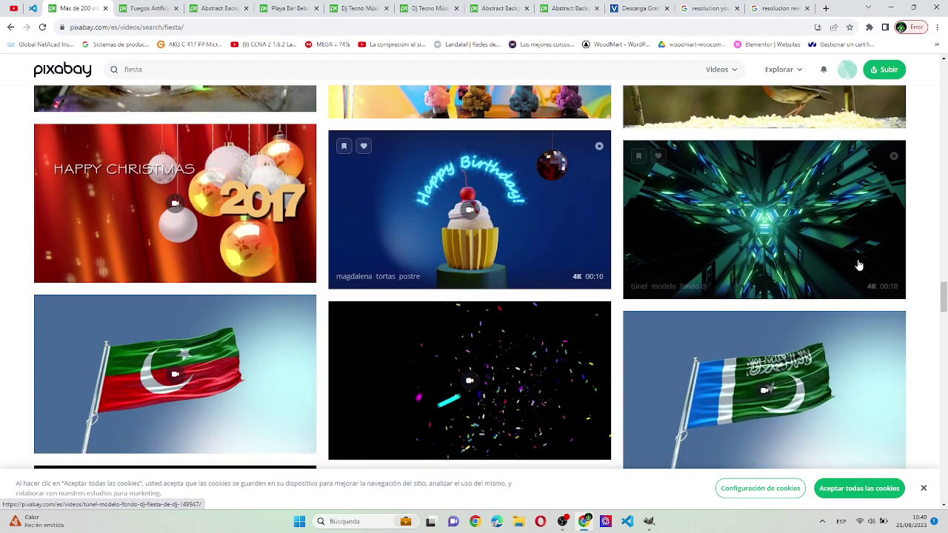
middle_click(815, 257)
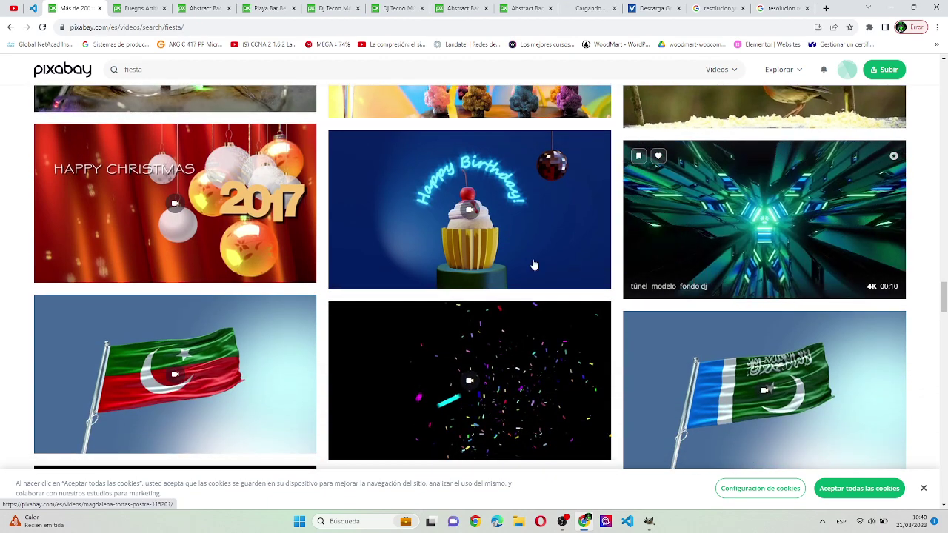
- Open two neon background clips and the disco beach party clip in new tabs
scroll(444, 282, down, 2)
scroll(361, 290, down, 1)
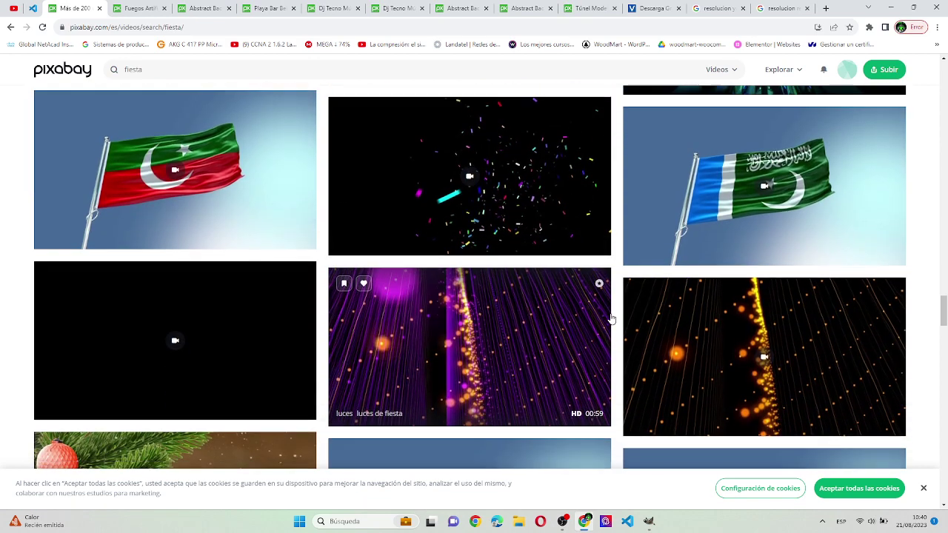
scroll(185, 274, down, 1)
scroll(861, 240, down, 3)
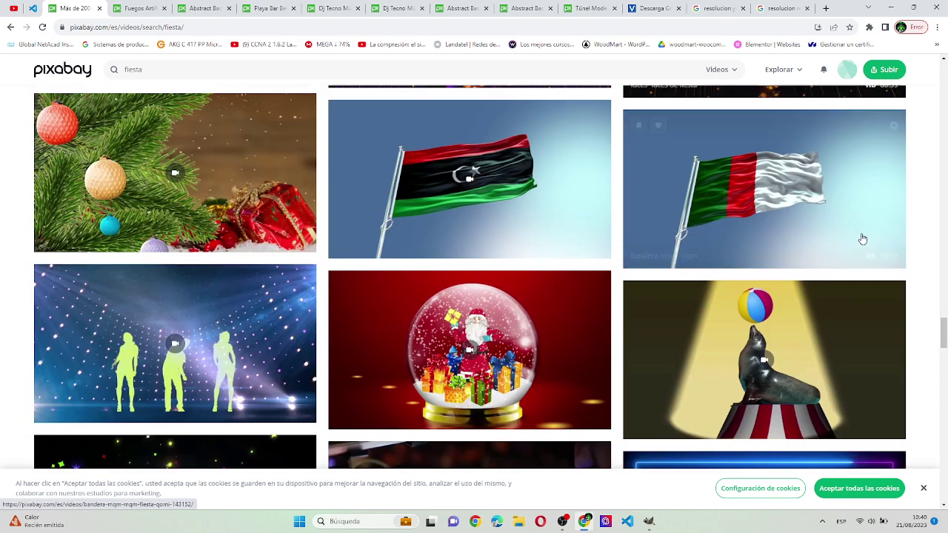
scroll(757, 264, down, 3)
scroll(739, 232, down, 2)
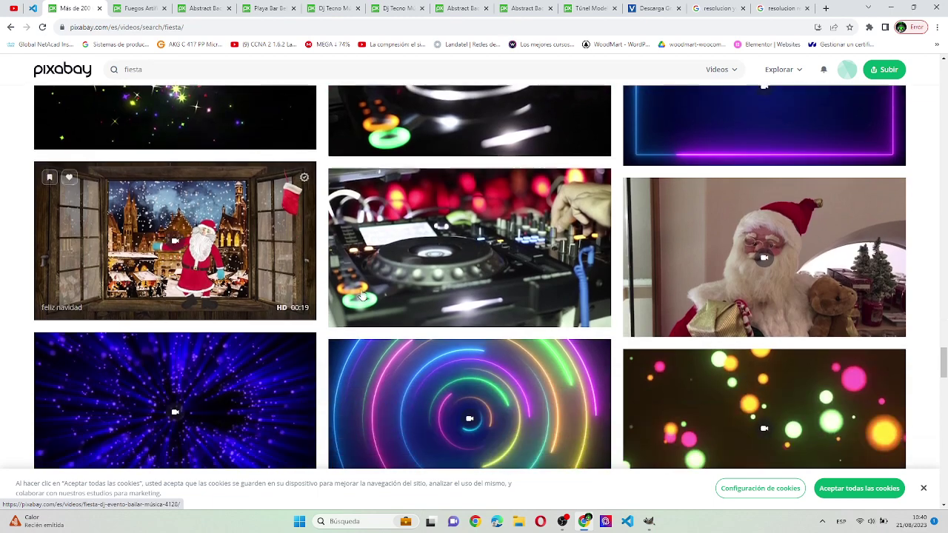
scroll(395, 288, down, 4)
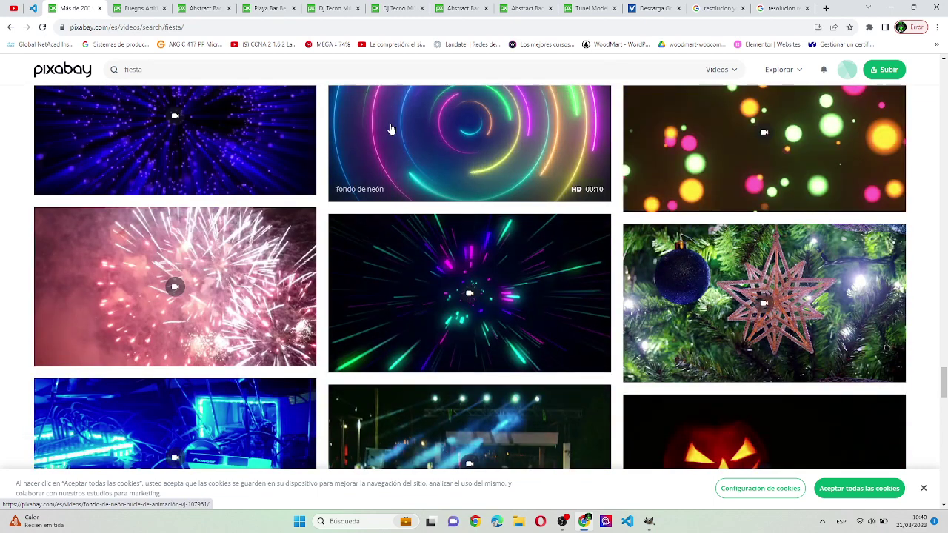
middle_click(445, 142)
mouse_move(469, 293)
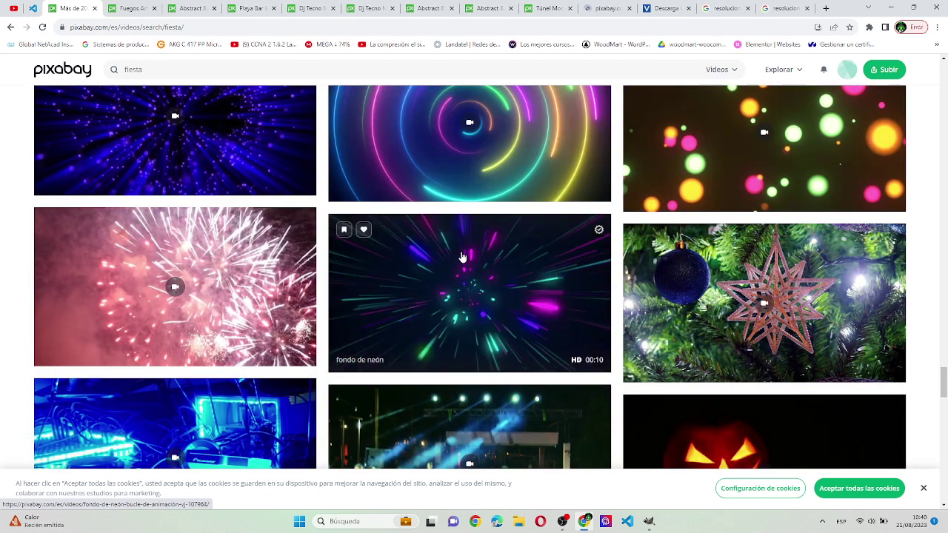
middle_click(466, 282)
scroll(467, 281, down, 3)
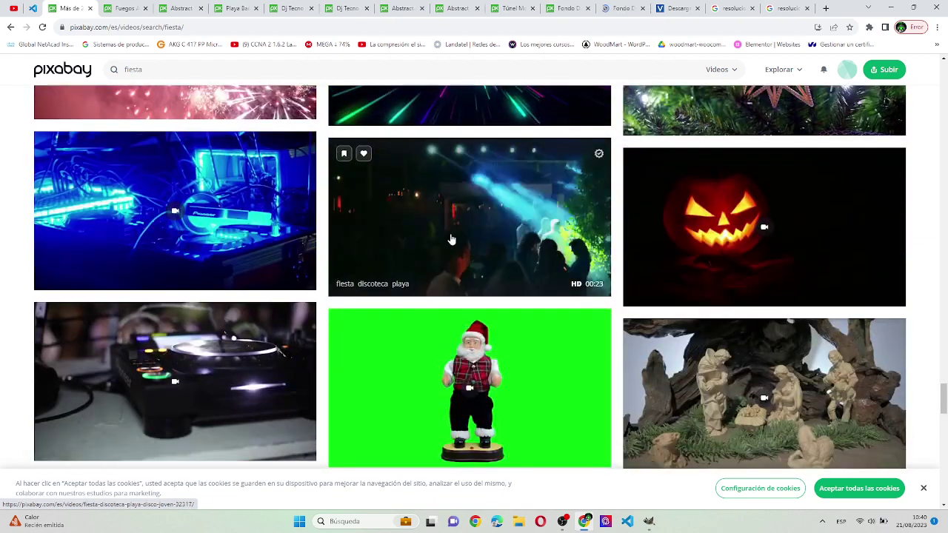
middle_click(450, 239)
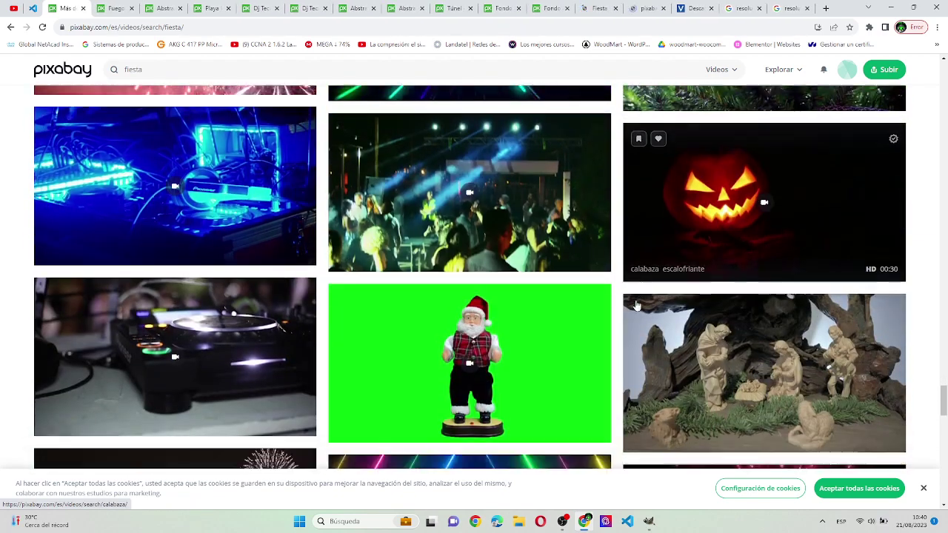
scroll(445, 244, down, 5)
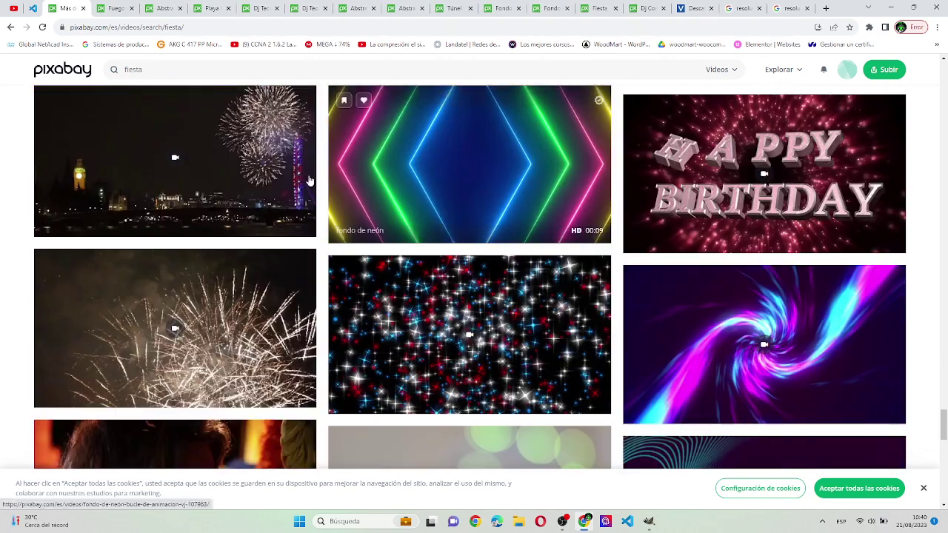
scroll(232, 246, down, 3)
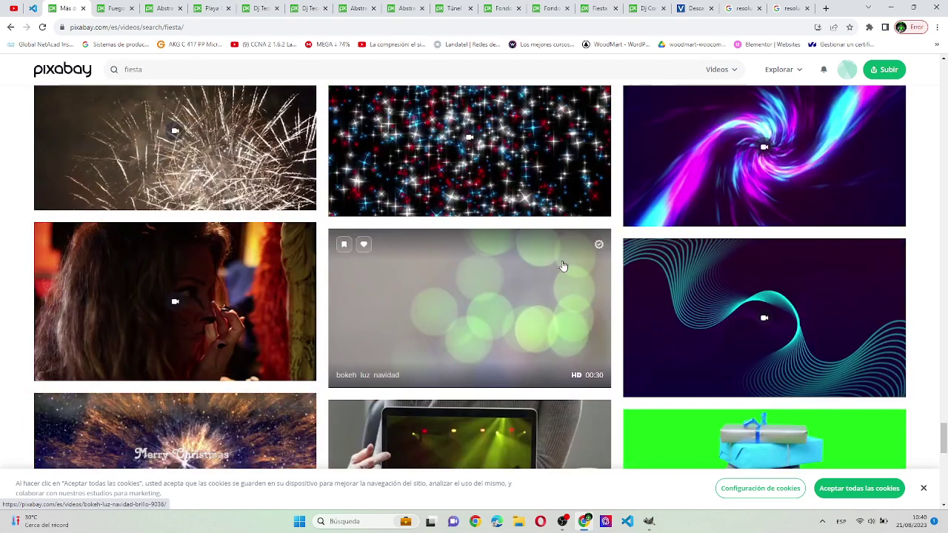
scroll(231, 171, up, 3)
- Replace the search with 'festival' and scroll through the festival video results
click(273, 73)
text(fe)
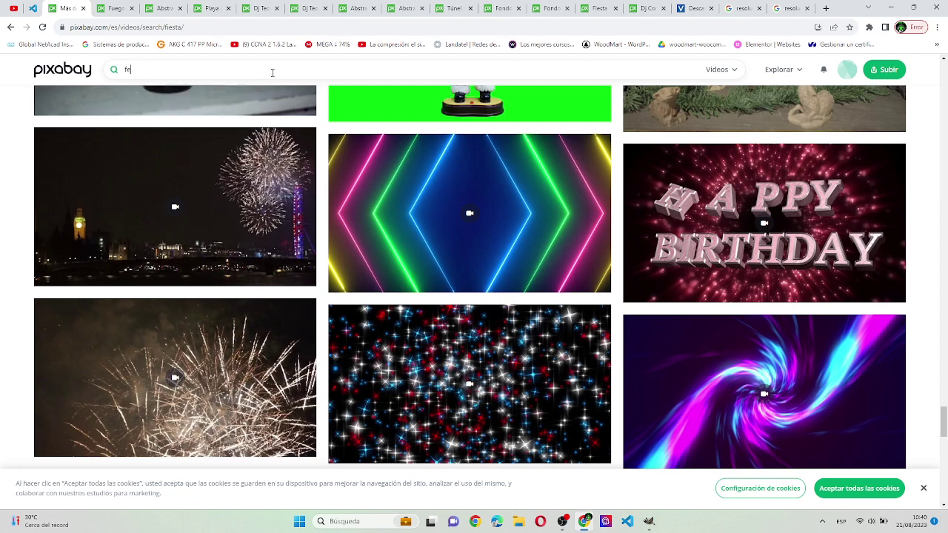
text(stival)
key(Return)
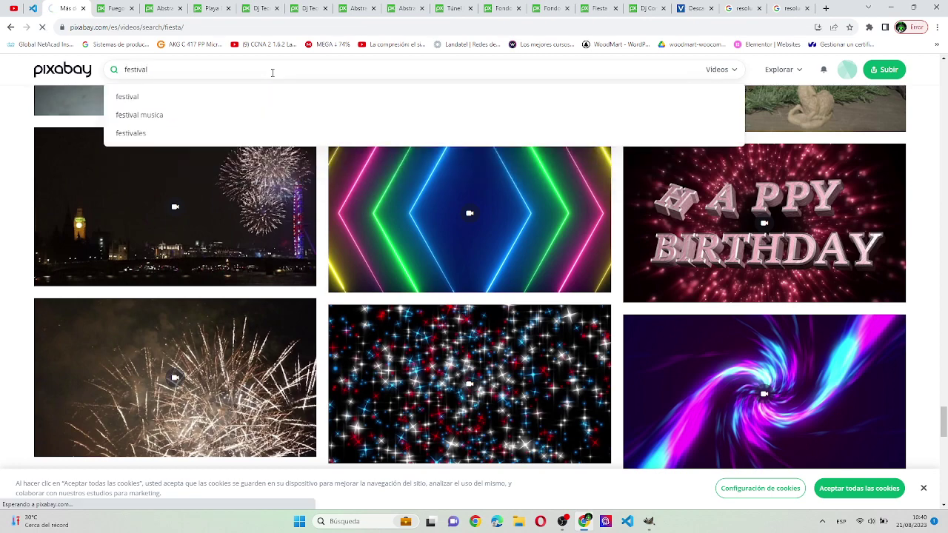
scroll(237, 260, down, 1)
scroll(237, 259, down, 2)
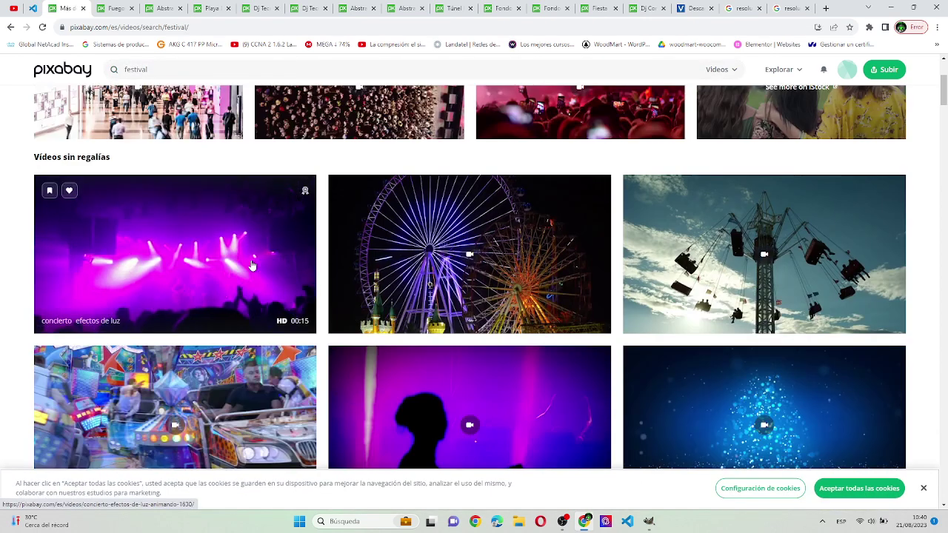
mouse_move(763, 254)
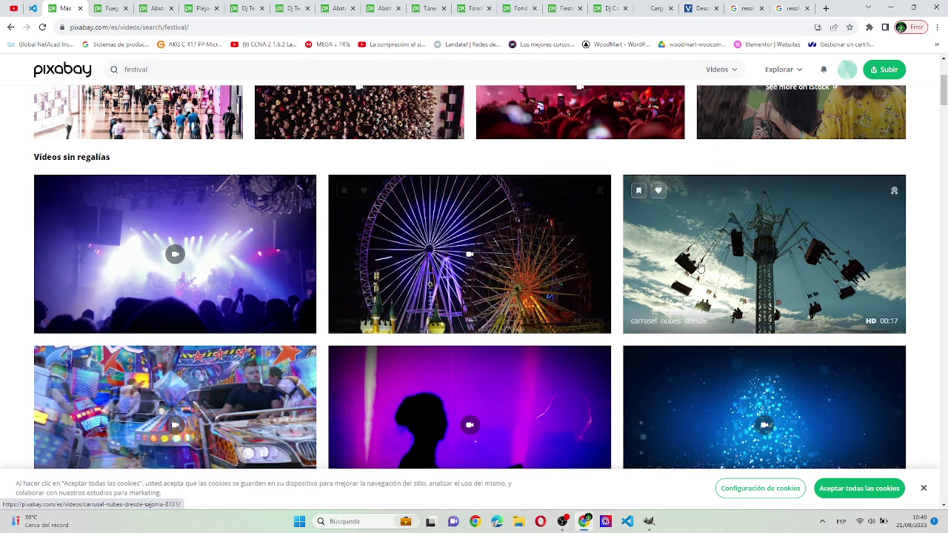
scroll(523, 281, down, 3)
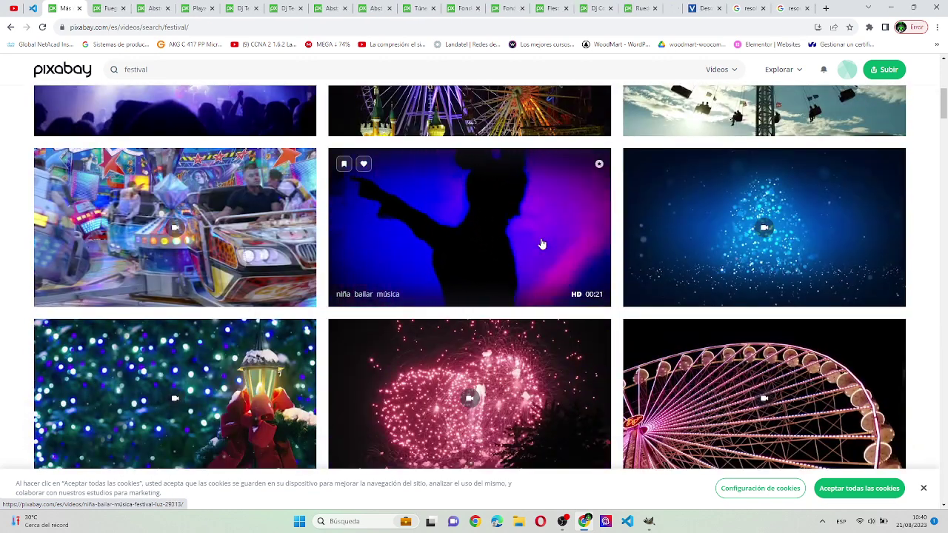
scroll(717, 246, down, 3)
scroll(476, 258, down, 3)
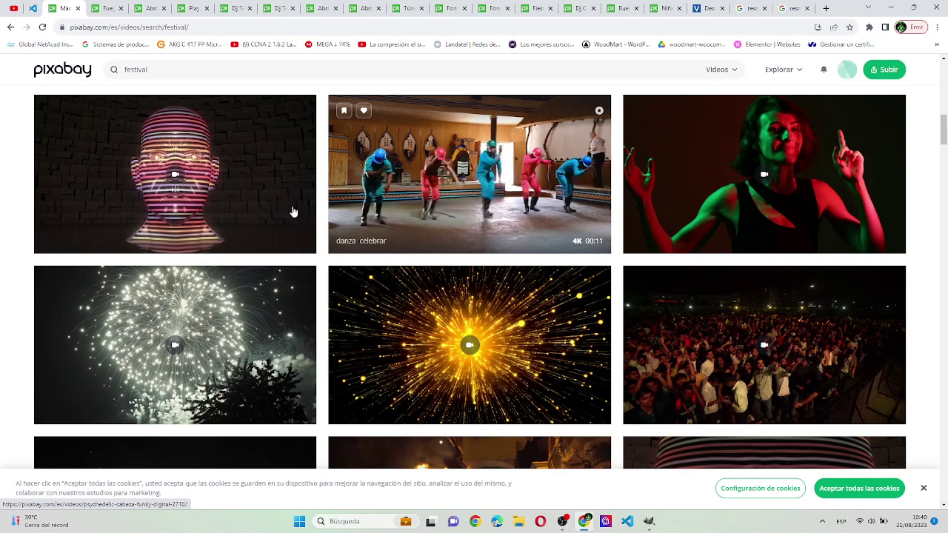
mouse_move(164, 189)
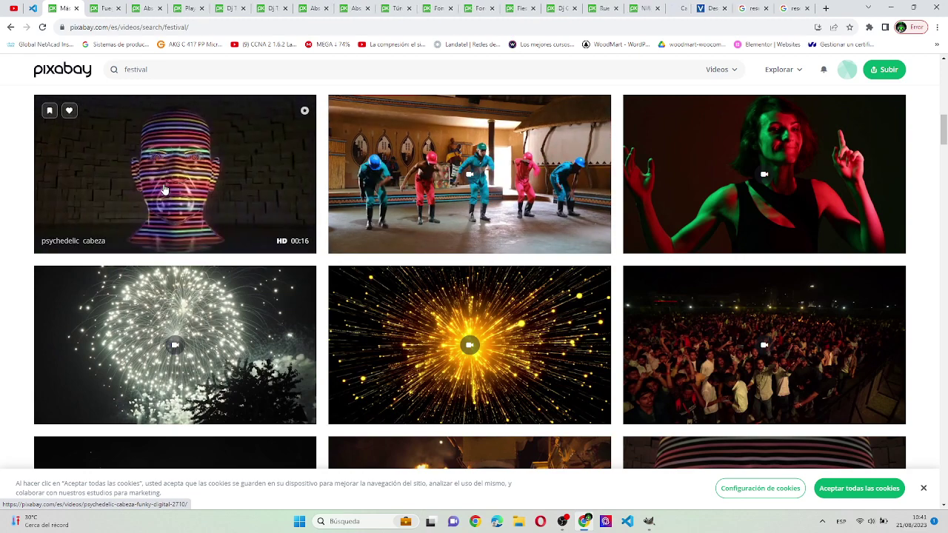
- Download the fireworks video, check its progress, and close its page
click(102, 7)
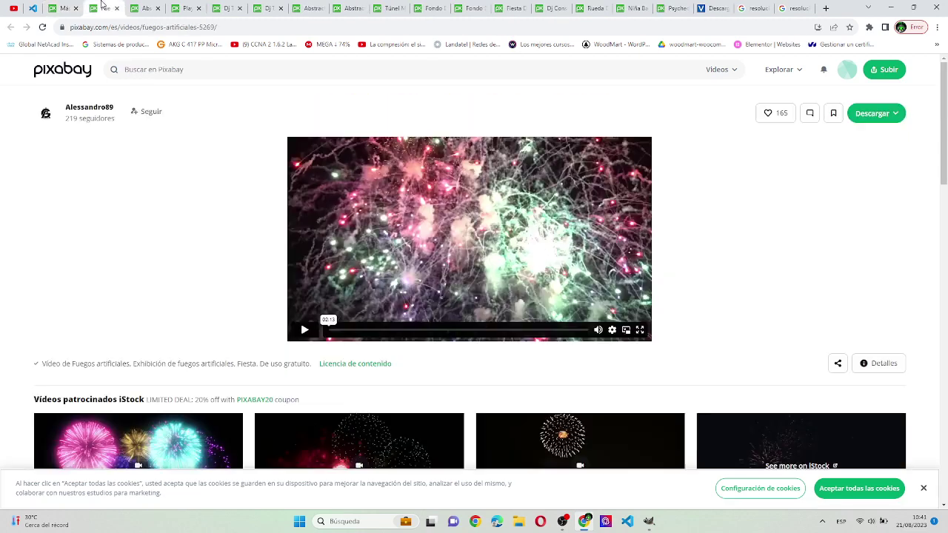
click(884, 121)
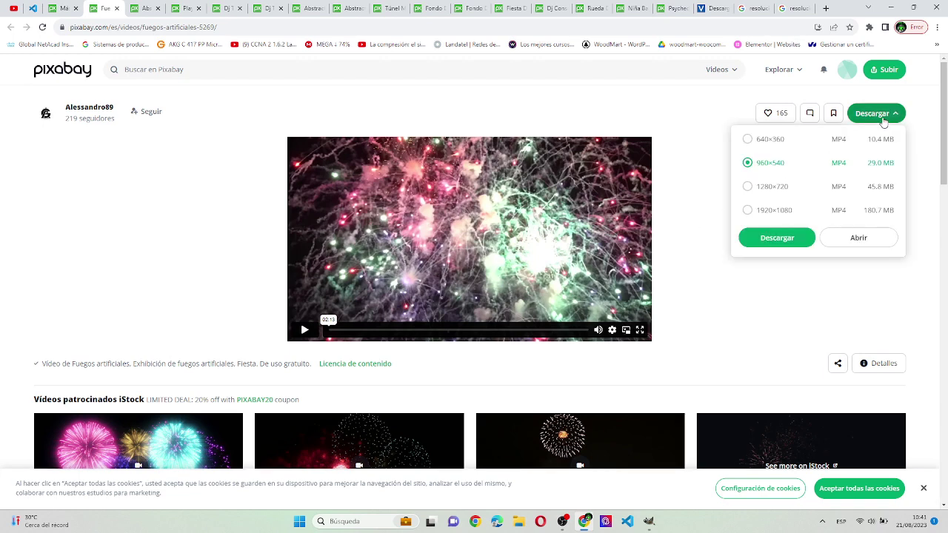
click(776, 238)
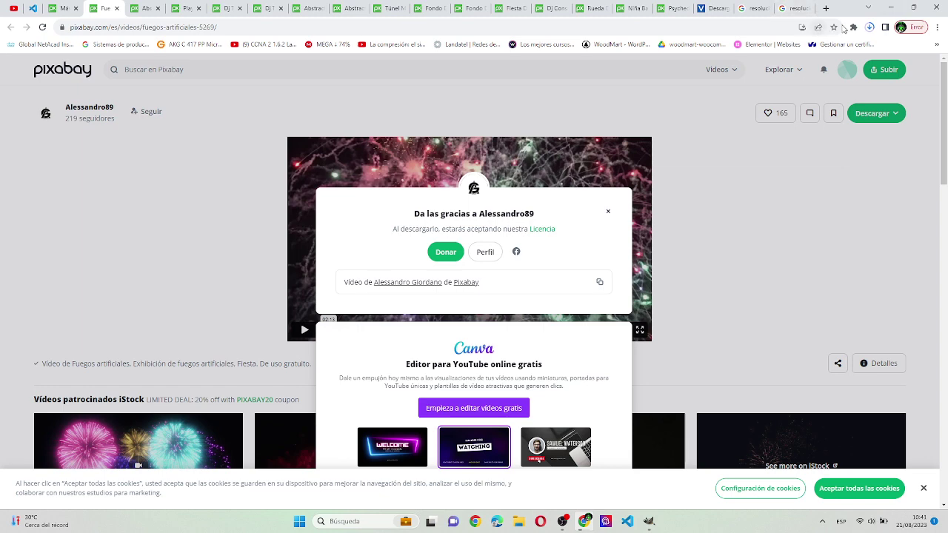
click(869, 27)
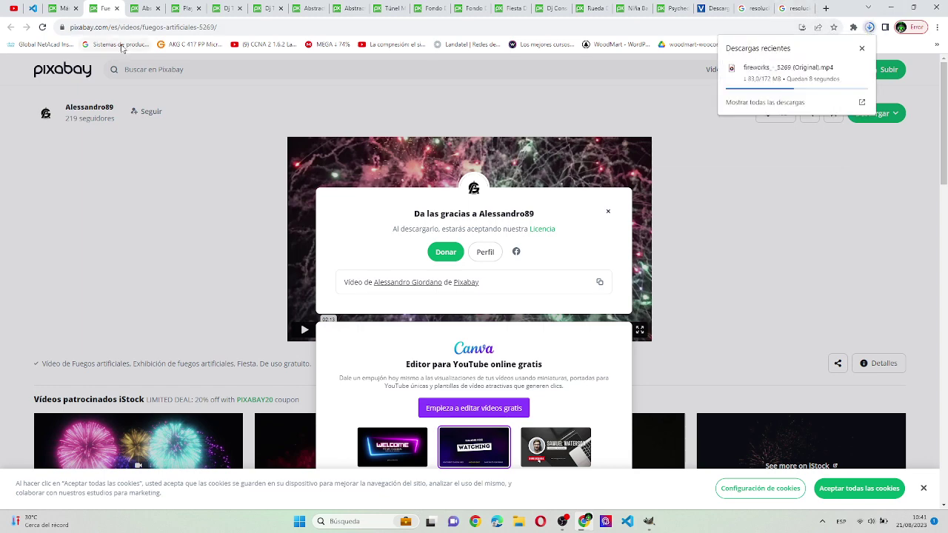
click(116, 9)
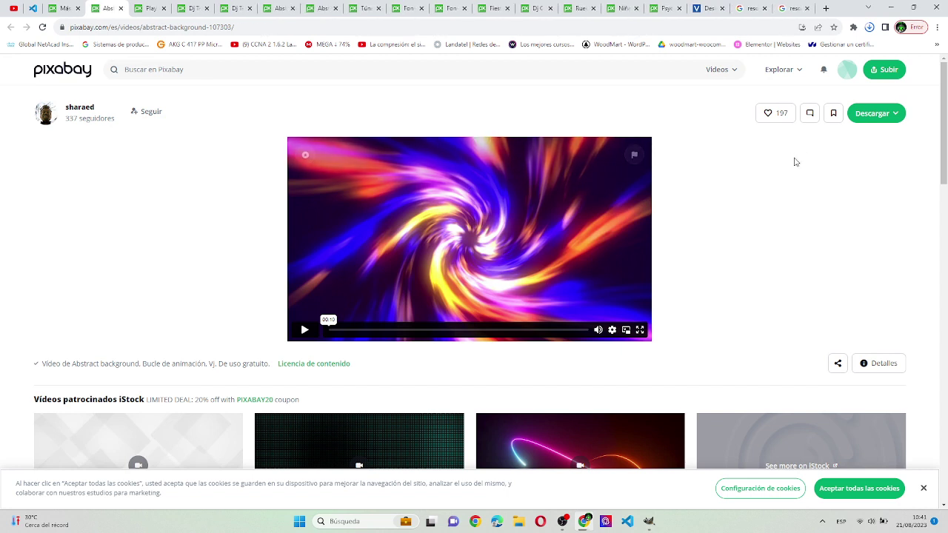
- Download the abstract swirl video at 1920×1080 and verify it in the Descargas folder
click(867, 111)
click(783, 237)
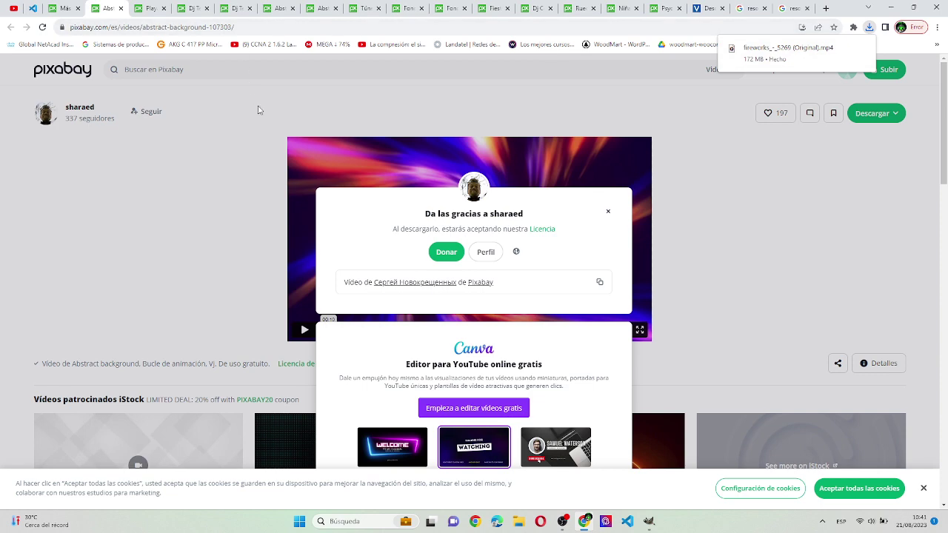
click(517, 523)
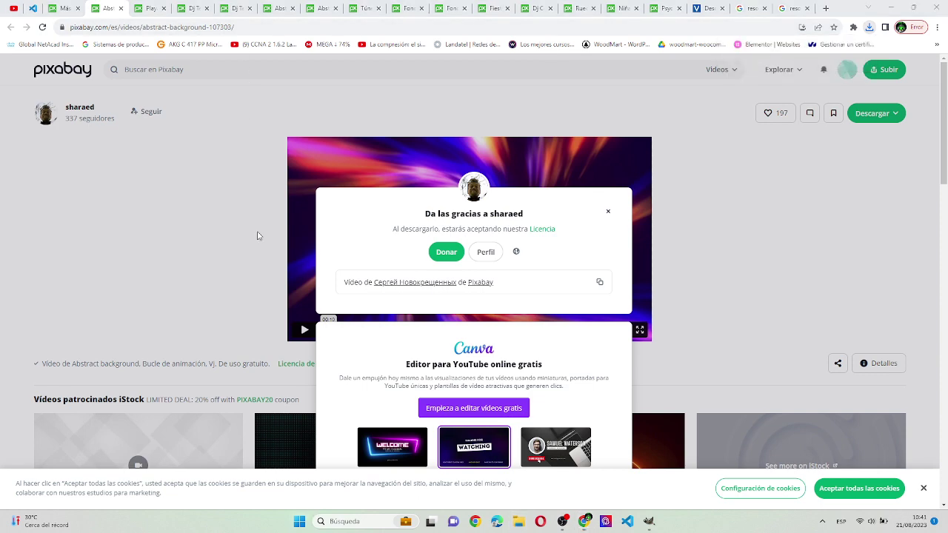
click(40, 141)
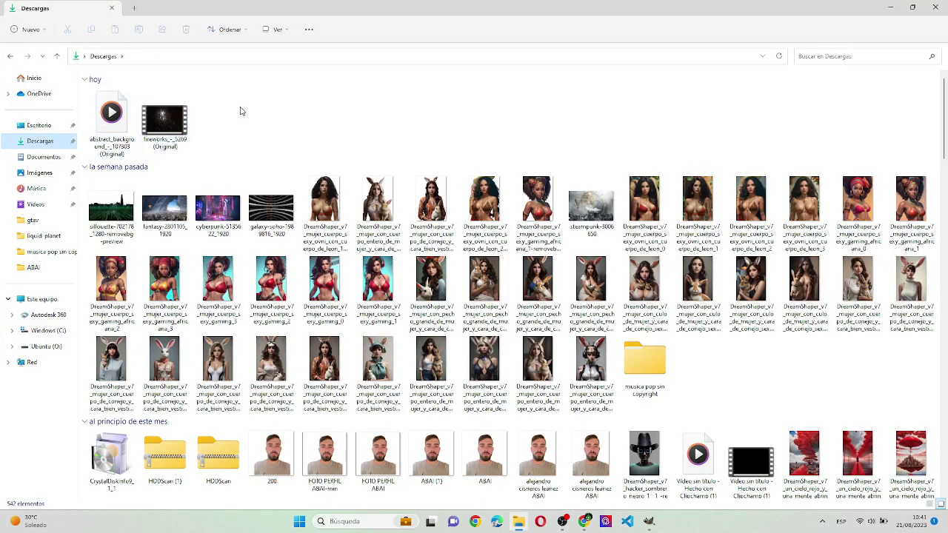
click(888, 7)
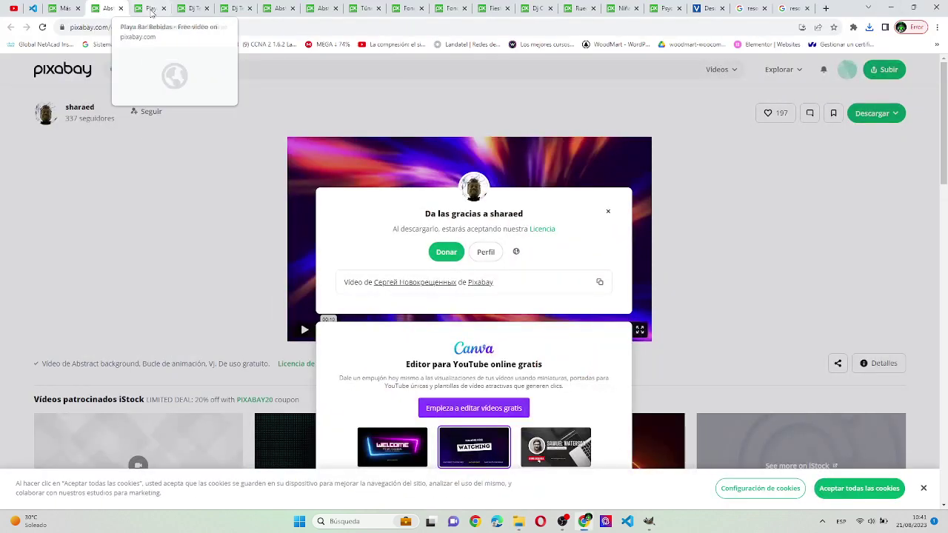
- Download the beach bar drinks video and confirm it in Downloads
click(151, 10)
click(861, 118)
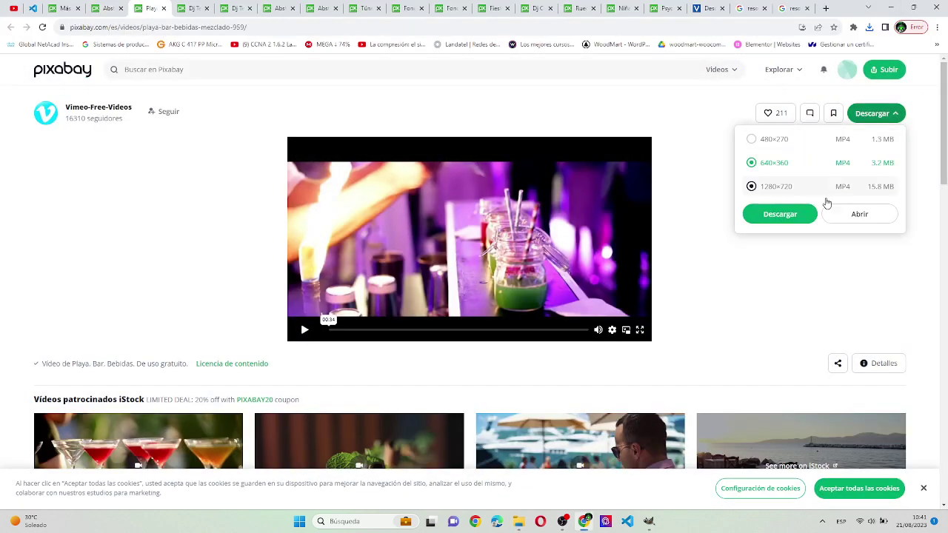
click(784, 215)
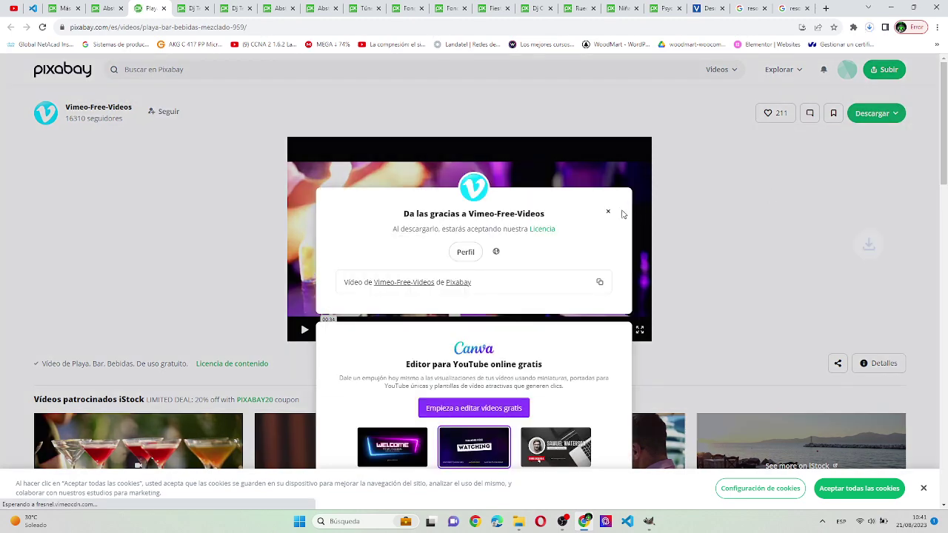
click(518, 521)
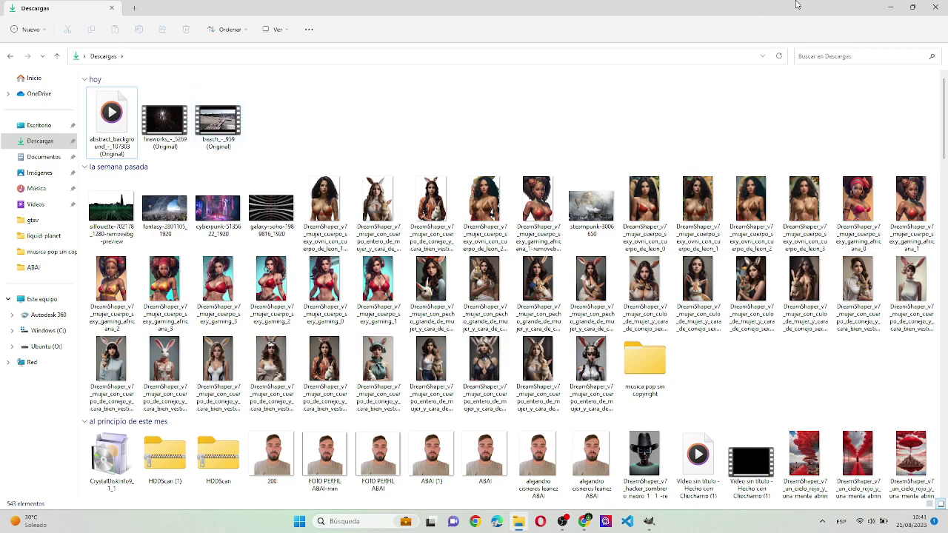
click(883, 6)
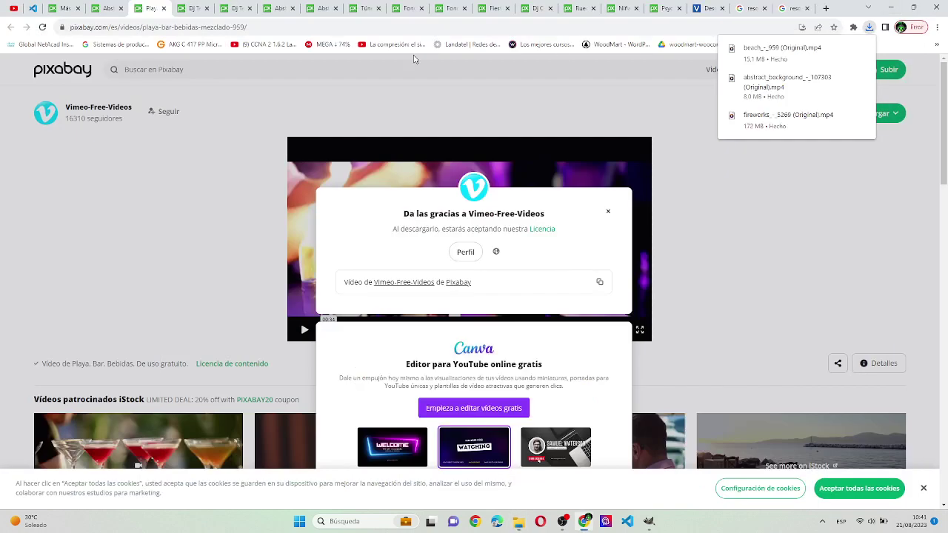
- Download the DJ techno club video and close the beach bar and DJ tabs
click(183, 8)
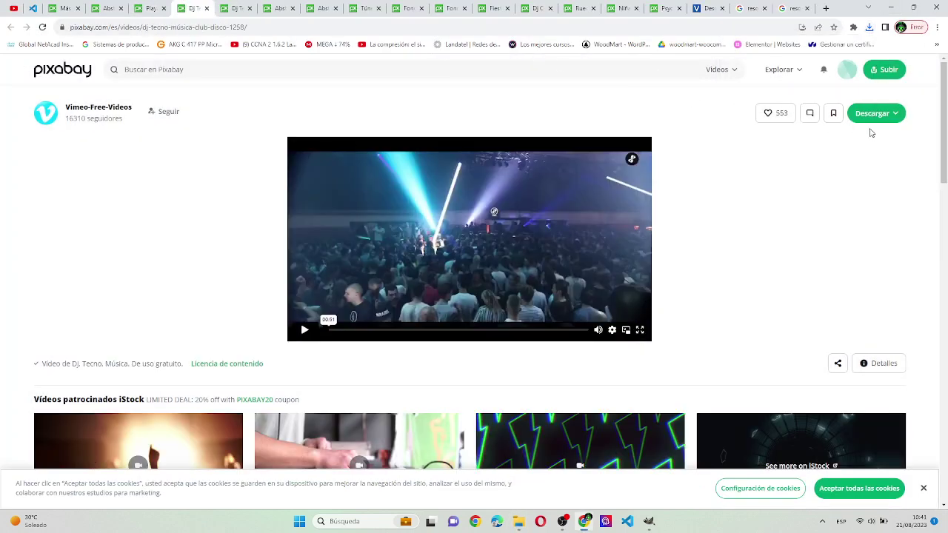
click(873, 117)
click(780, 213)
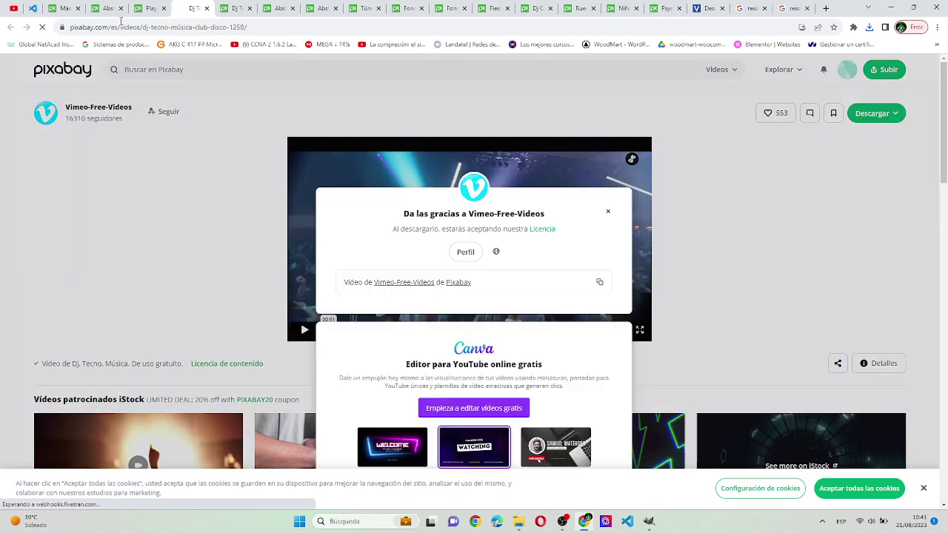
click(165, 9)
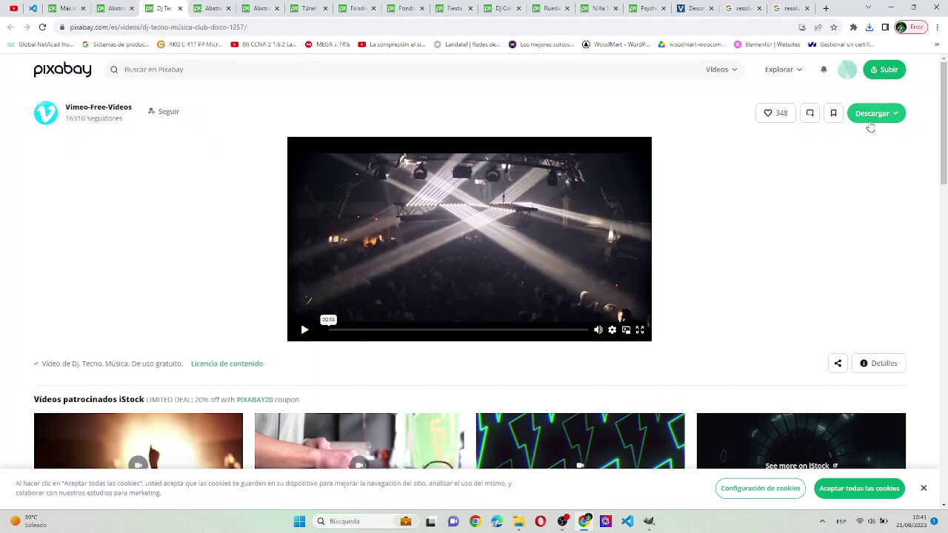
click(872, 114)
click(799, 219)
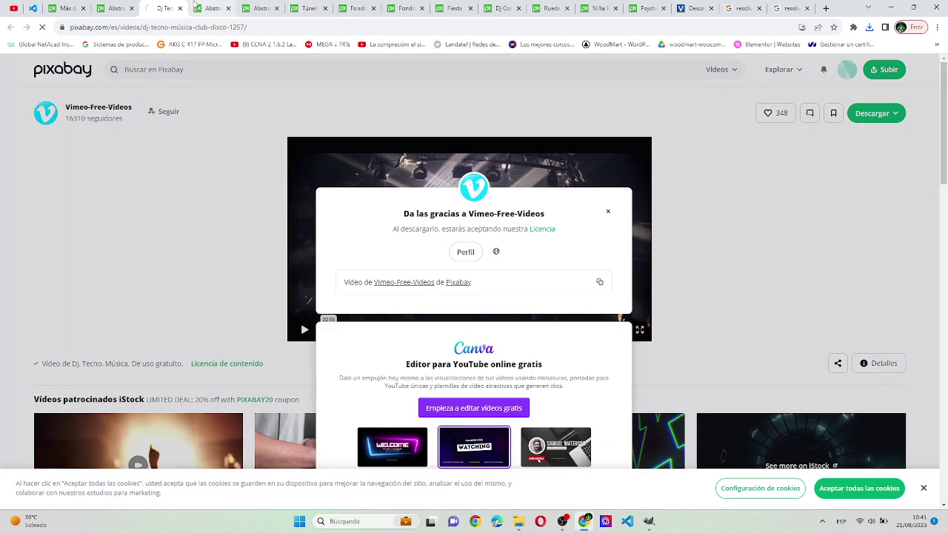
key(ctrl+w)
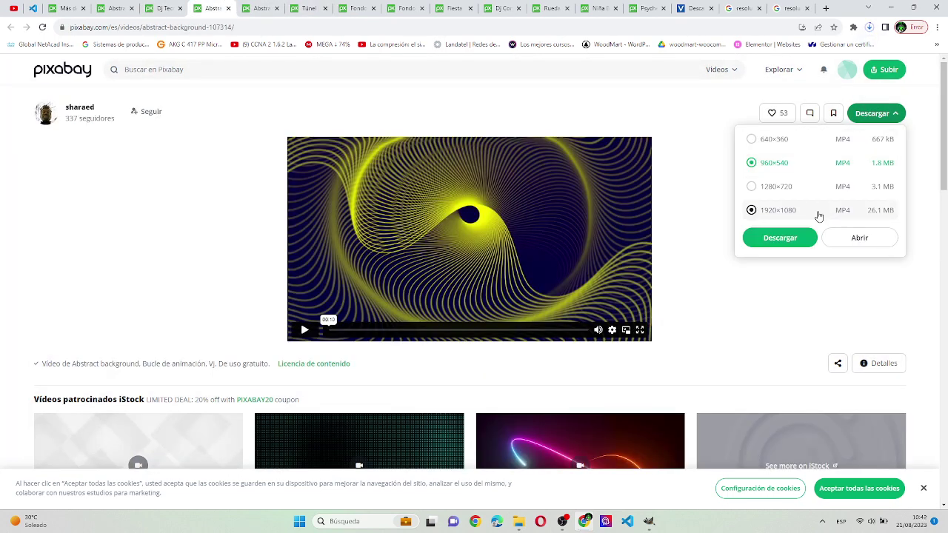
- Download the yellow and purple abstract videos at 1920x1080
click(799, 238)
click(261, 8)
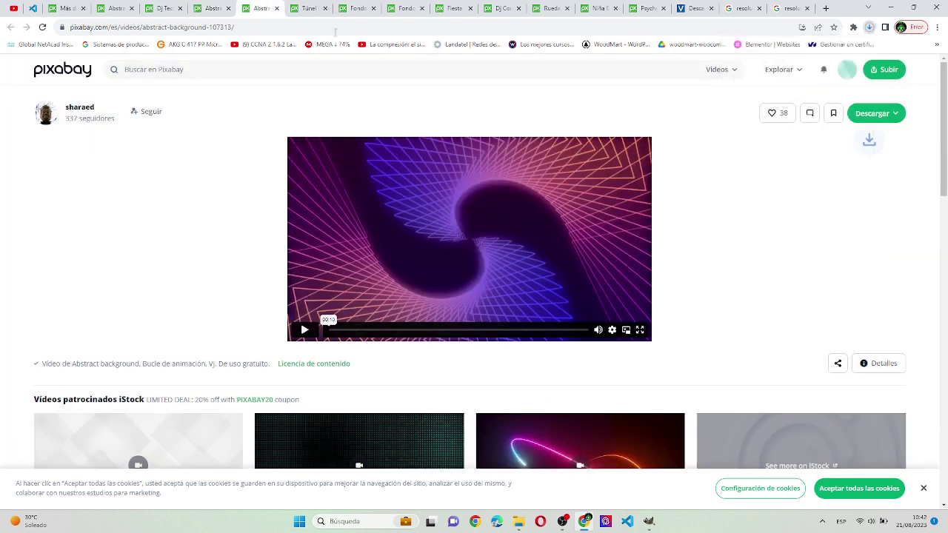
click(876, 115)
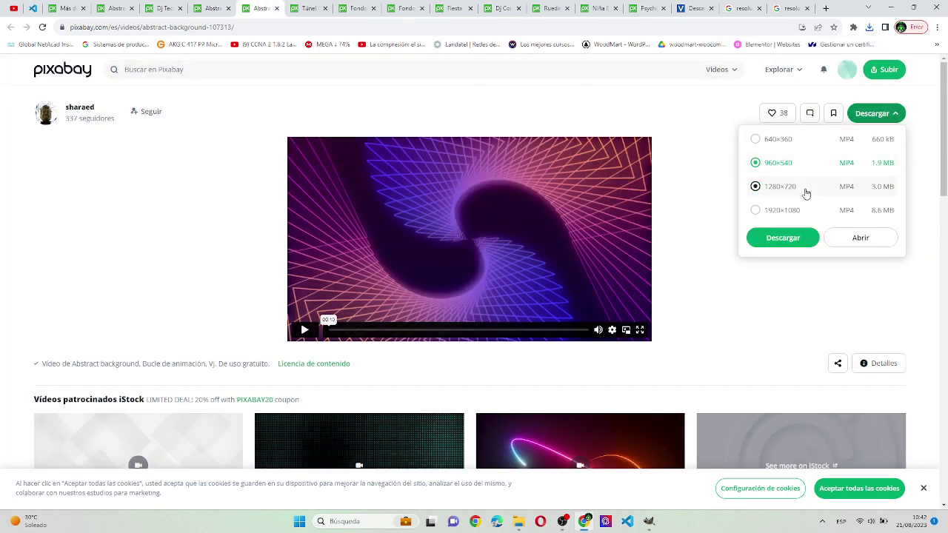
click(770, 237)
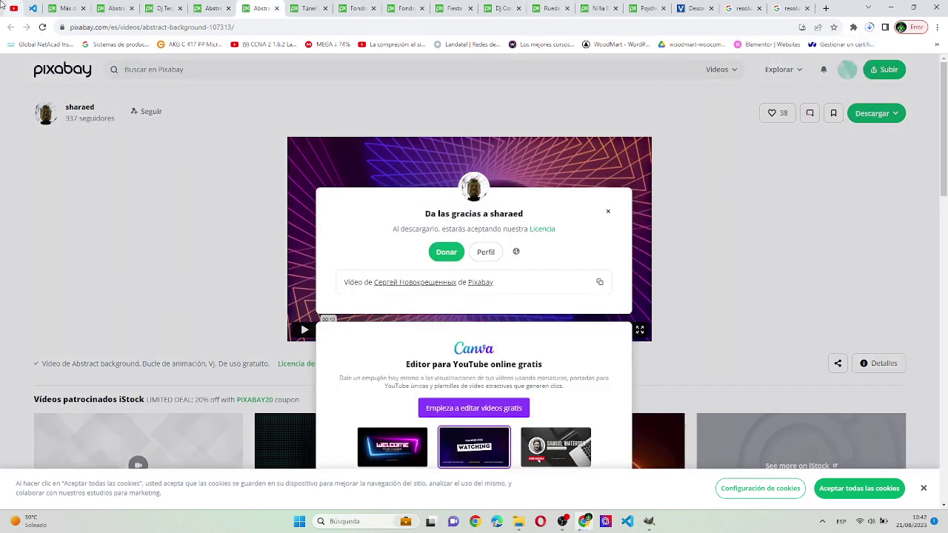
- Download the tunnel video at 2560x1440, plus the neon rings and neon streaks videos
click(326, 8)
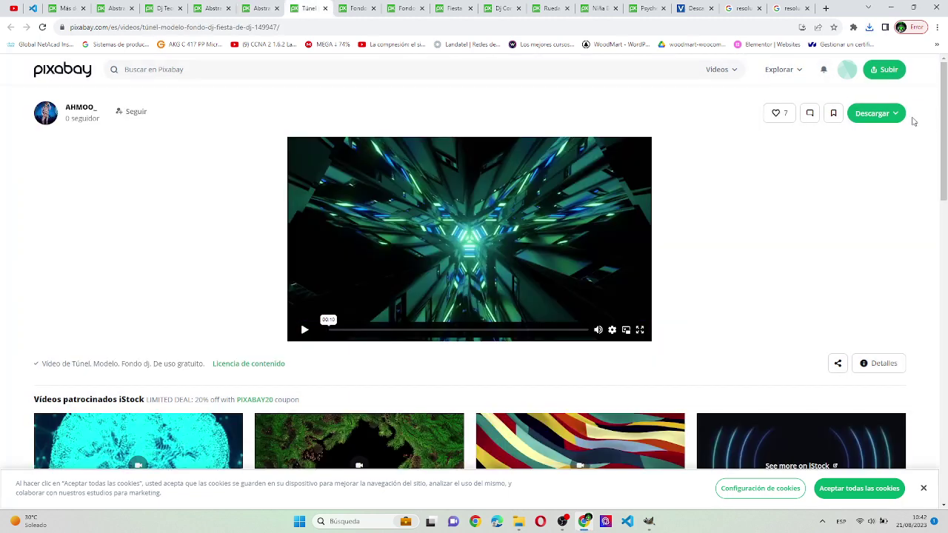
click(881, 115)
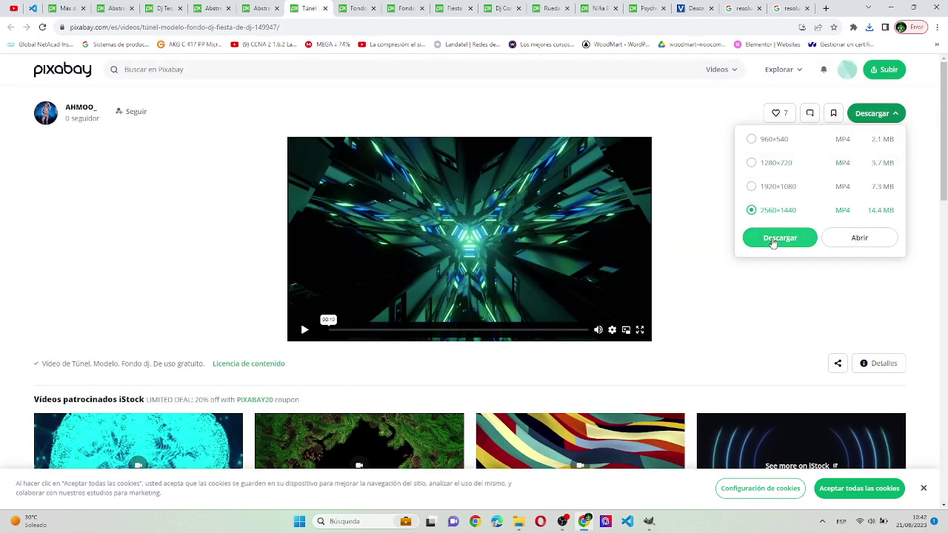
click(772, 238)
click(356, 8)
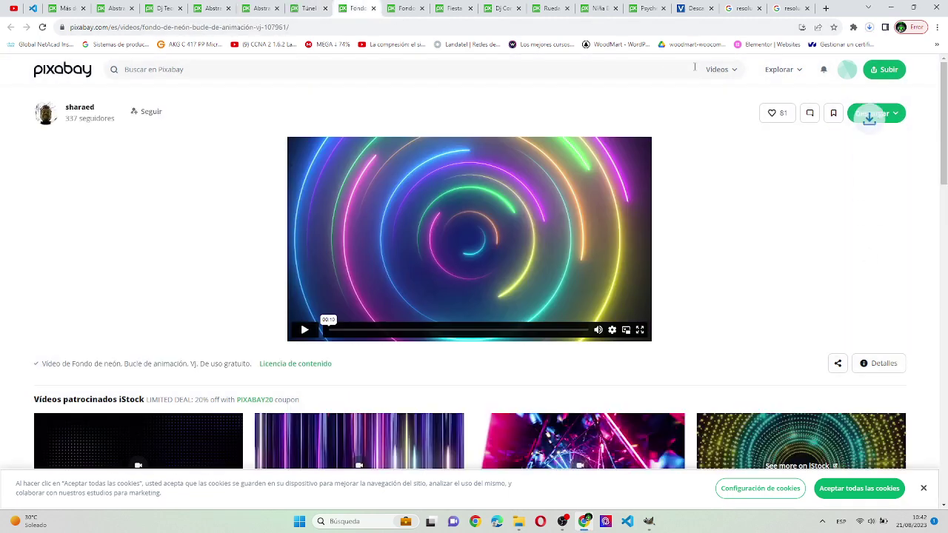
click(885, 119)
click(766, 241)
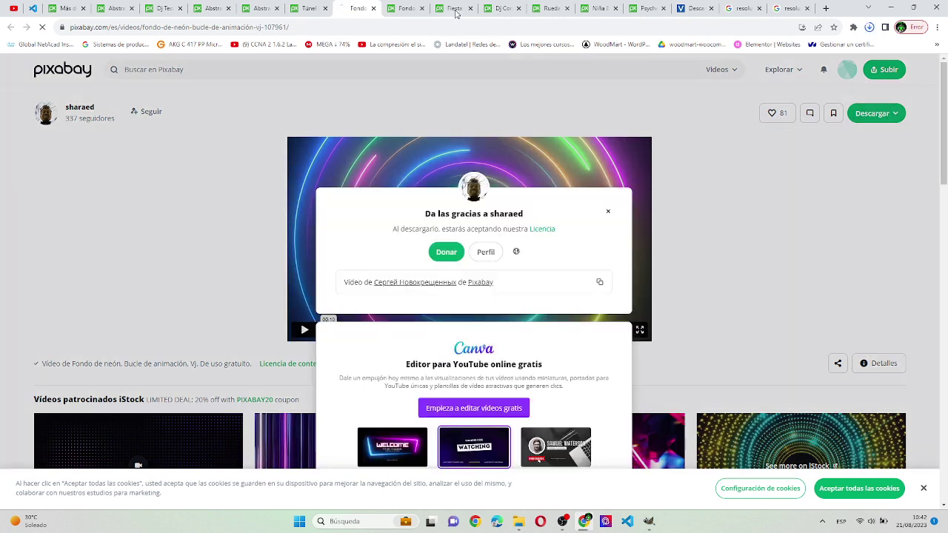
click(401, 5)
click(896, 119)
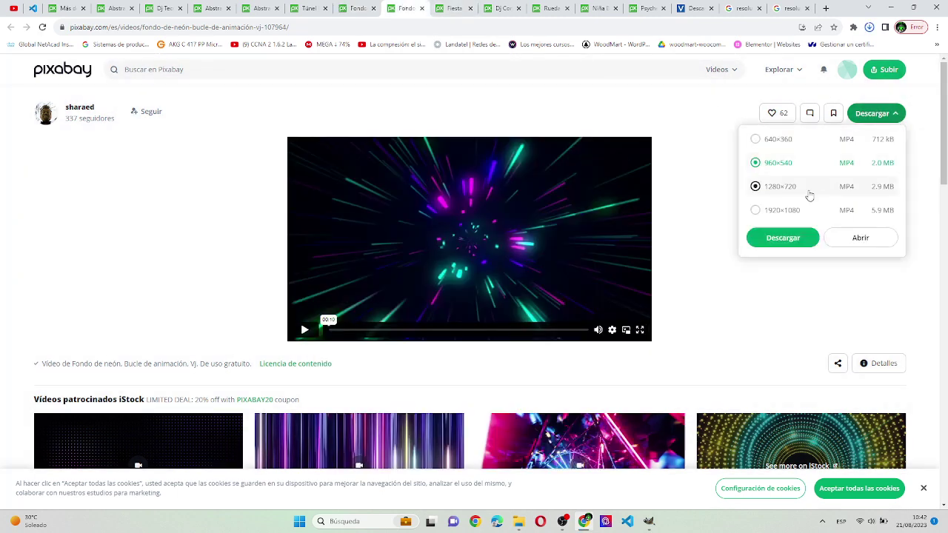
click(786, 235)
- Download the beach party, DJ console, and Ferris wheel (3840x2160) videos
click(448, 7)
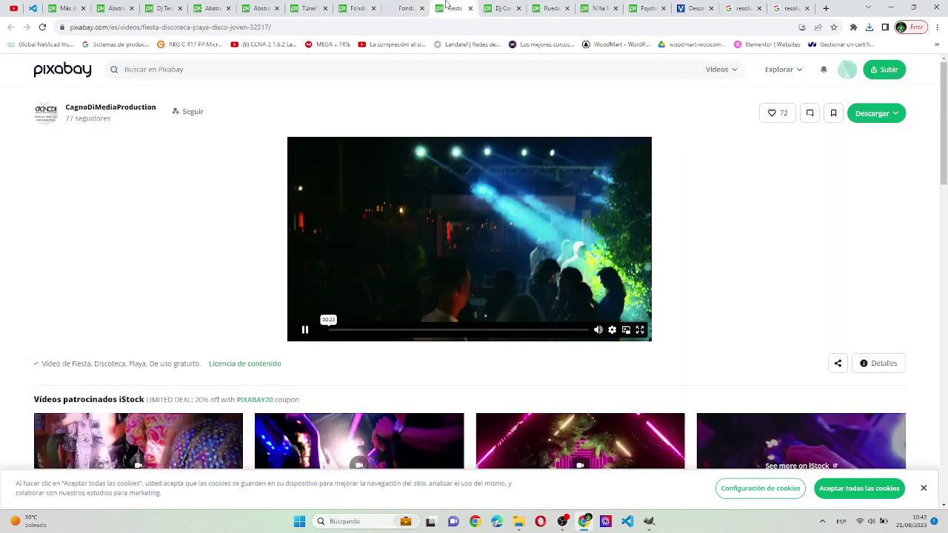
click(898, 116)
click(779, 237)
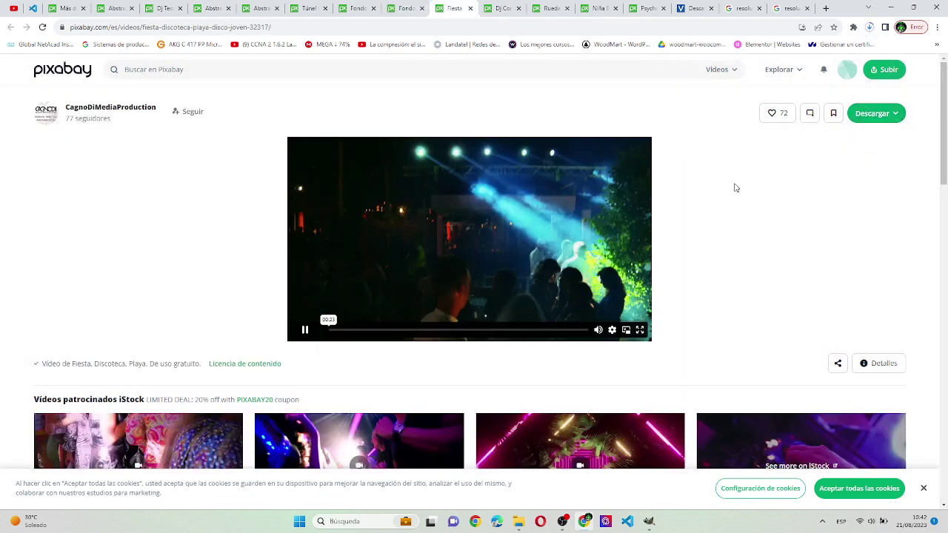
key(ctrl+Tab)
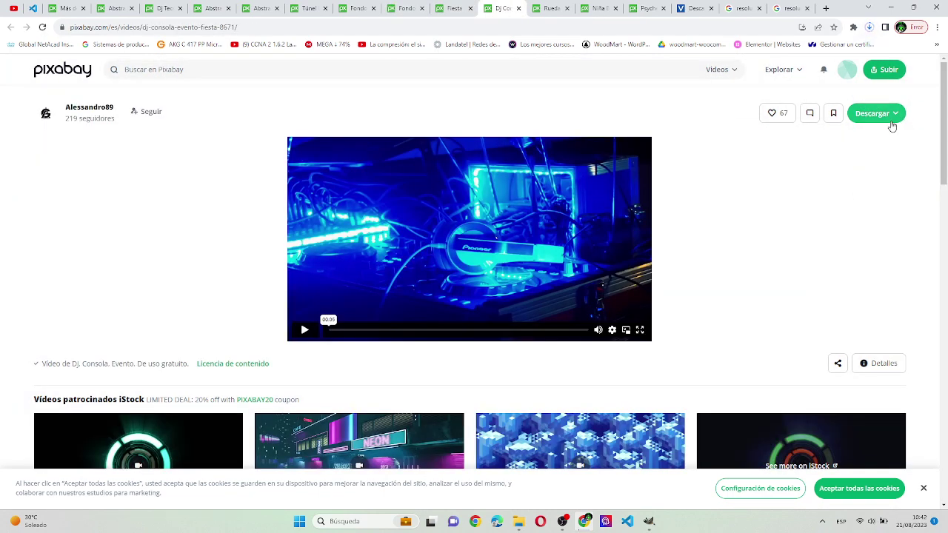
click(892, 119)
click(783, 214)
key(ctrl+Tab)
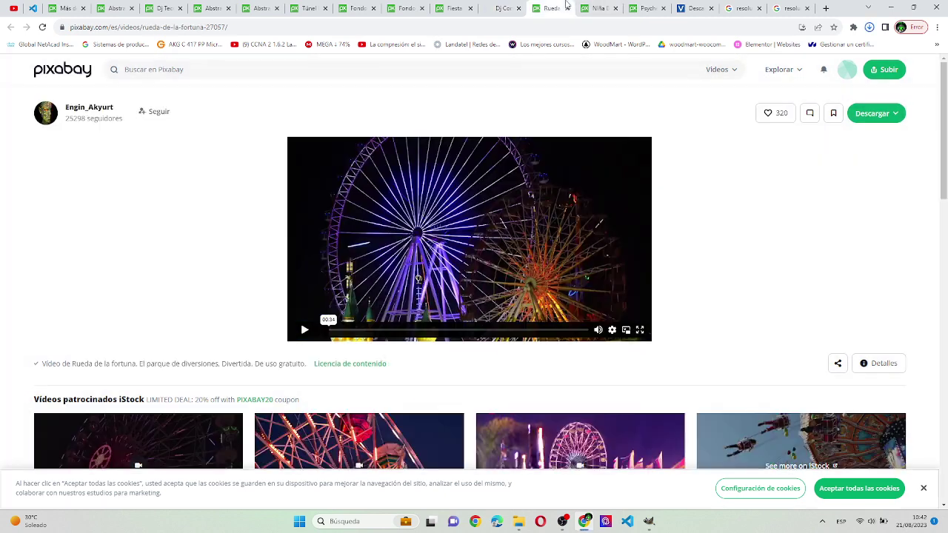
click(892, 117)
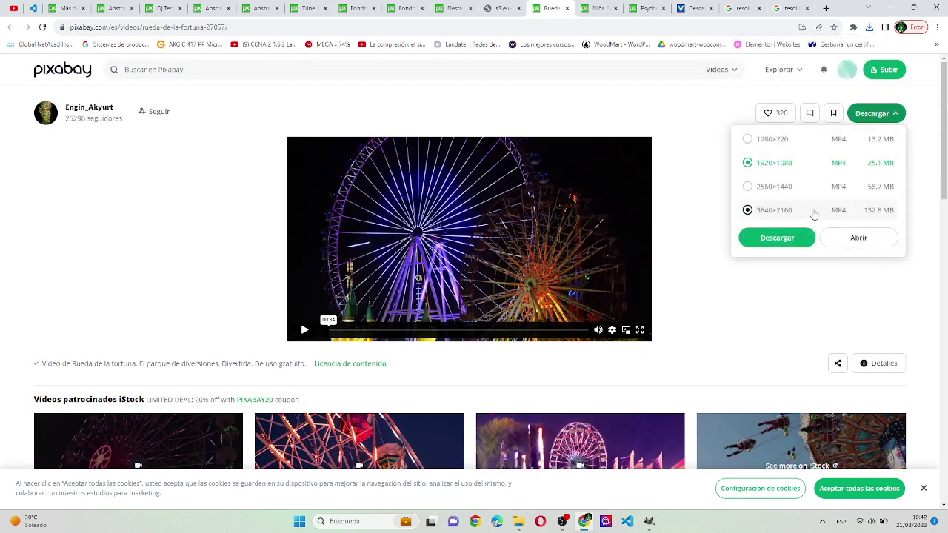
click(772, 238)
- Download the dancing girl and psychedelic head videos
key(ctrl+Tab)
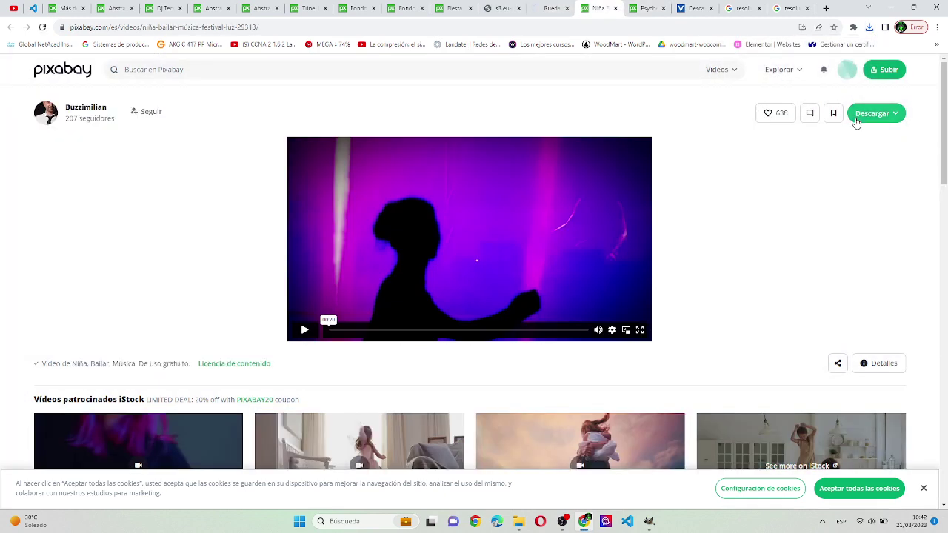
click(874, 115)
click(764, 238)
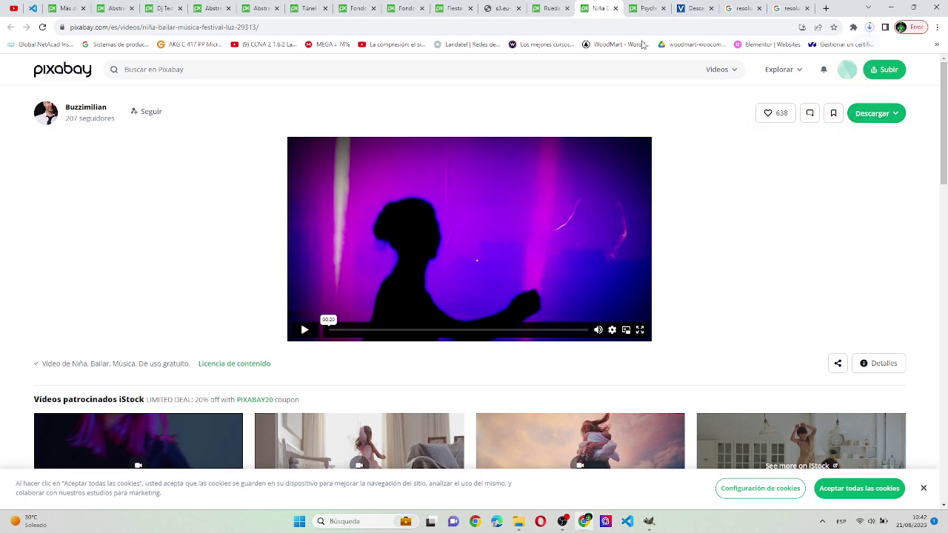
key(ctrl+Tab)
click(871, 117)
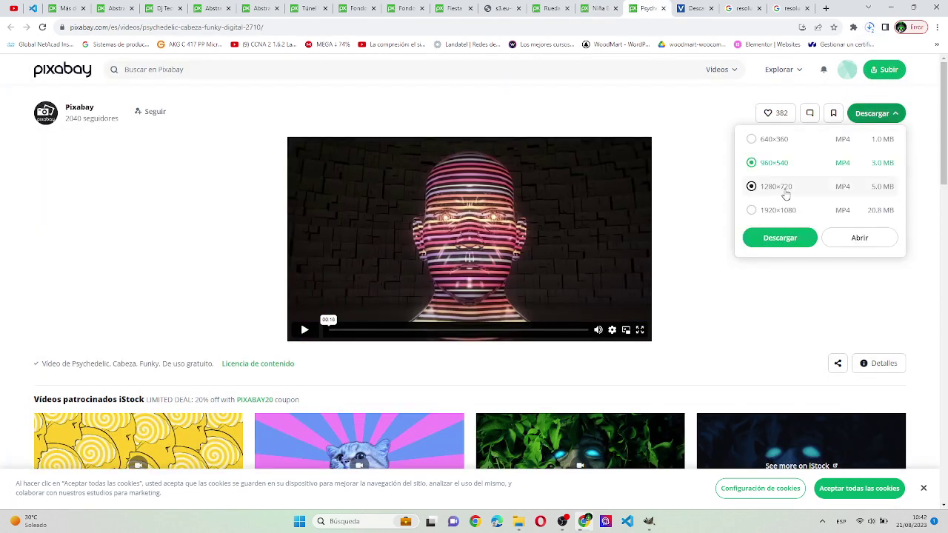
click(773, 238)
- Move to the Videvo tab and search for 'festival' videos
key(ctrl+Tab)
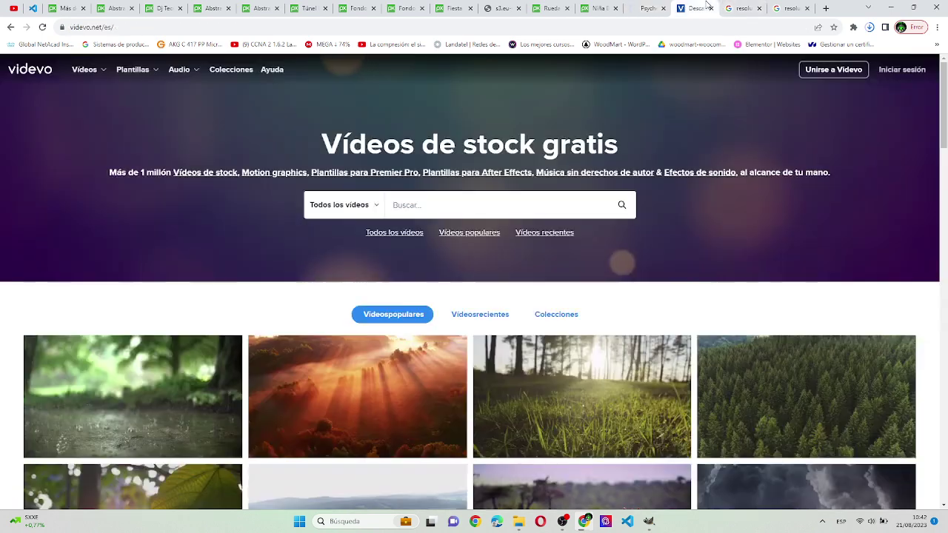
click(446, 205)
text(fes)
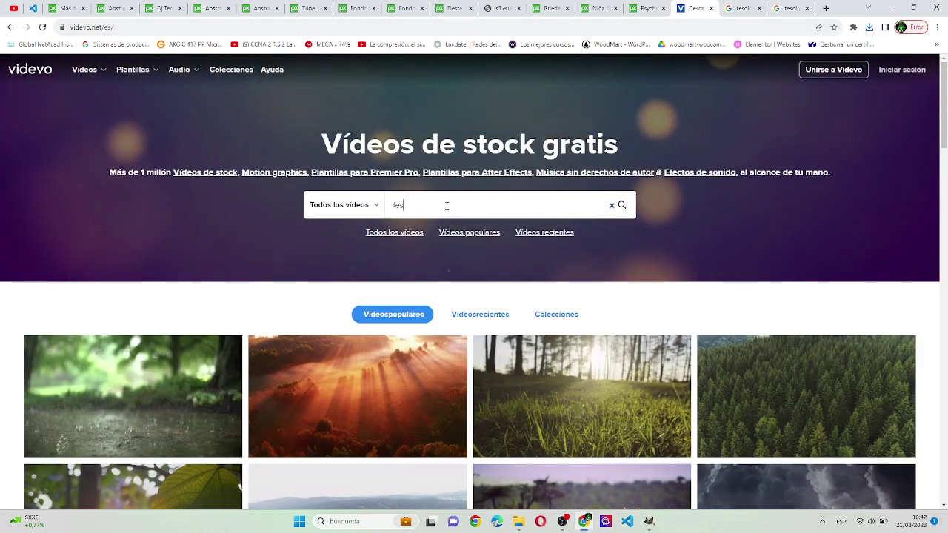
text(tival)
key(Return)
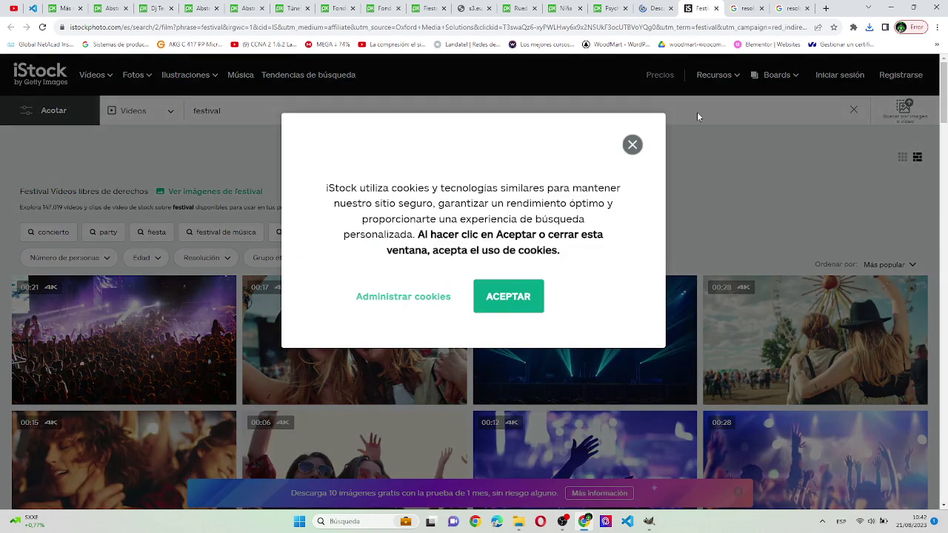
- Accept iStock's cookies and zoom out to browse all the festival video results
click(632, 145)
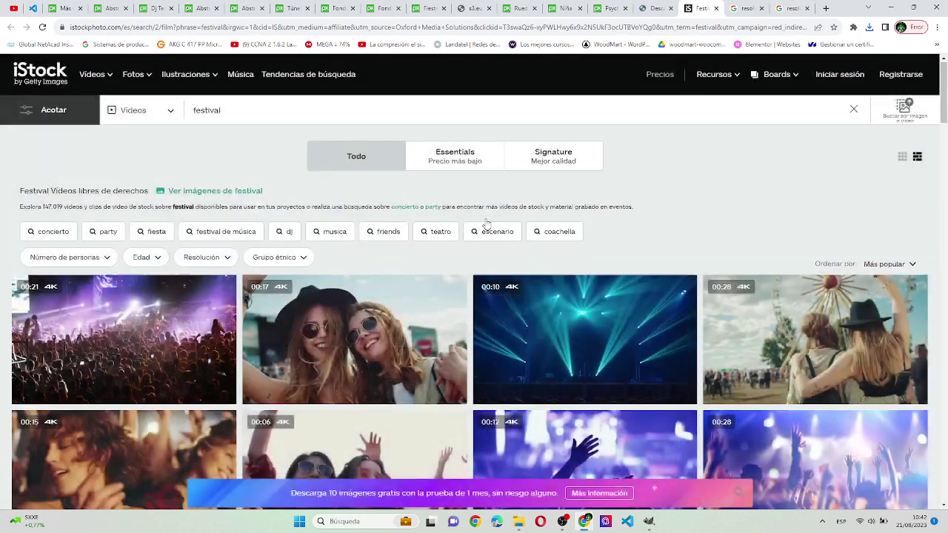
scroll(474, 252, down, 1)
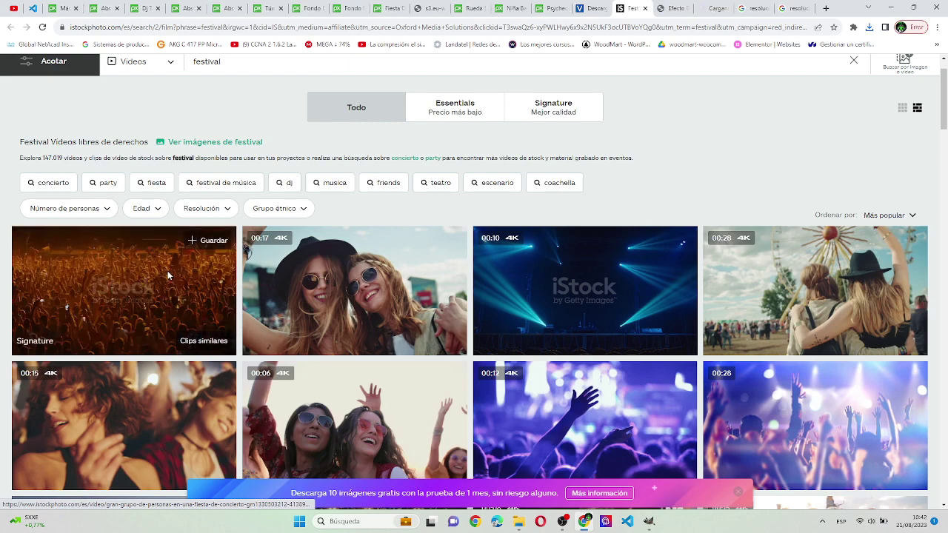
key(ctrl+minus)
scroll(398, 274, down, 1)
scroll(607, 159, down, 3)
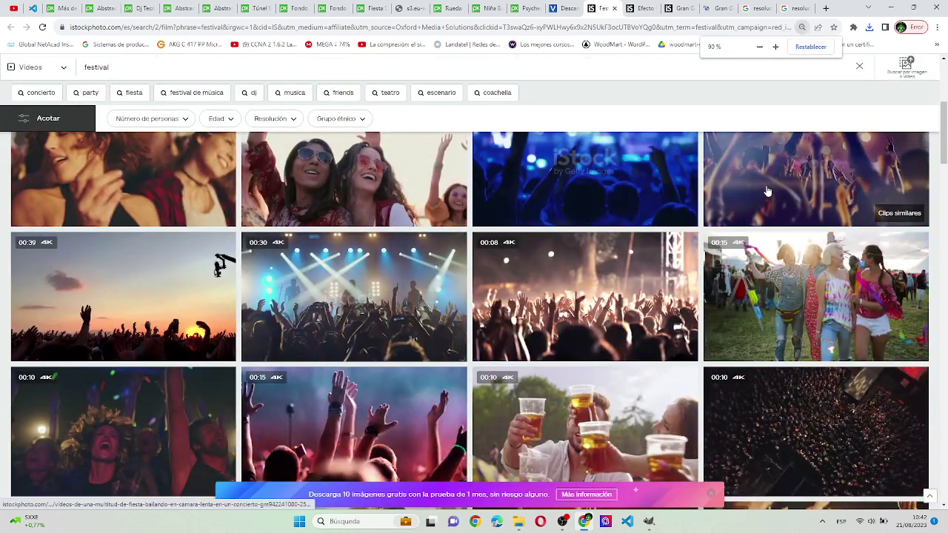
scroll(692, 243, down, 3)
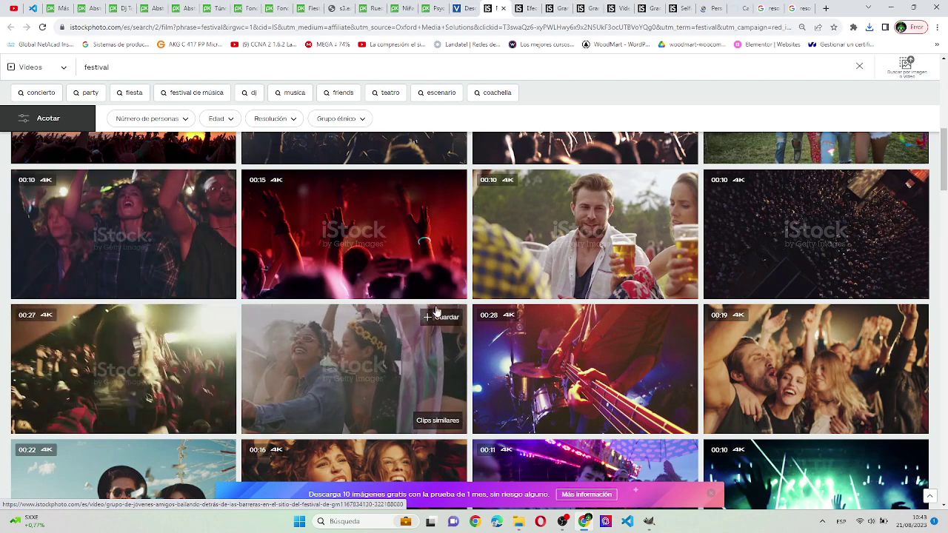
key(ctrl+minus)
key(ctrl+minus)
key(ctrl+minus)
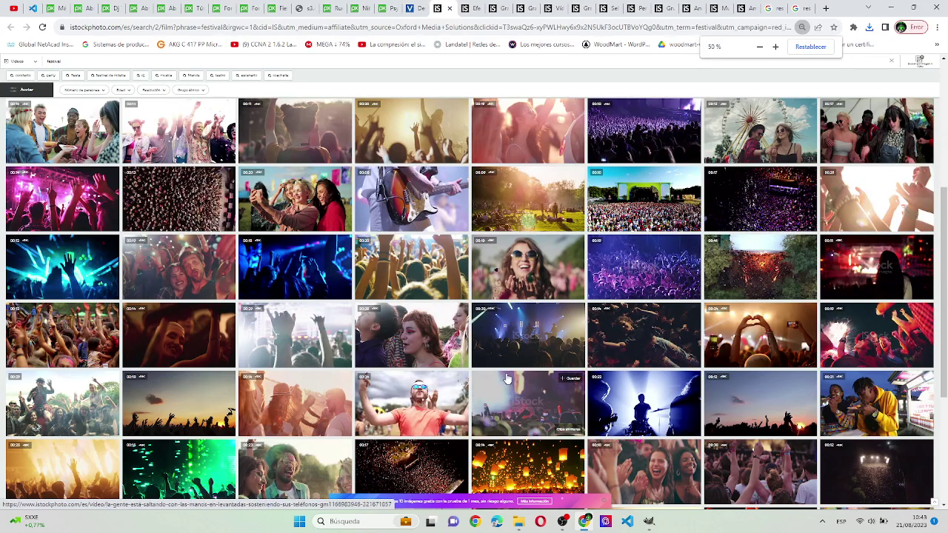
key(ctrl+minus)
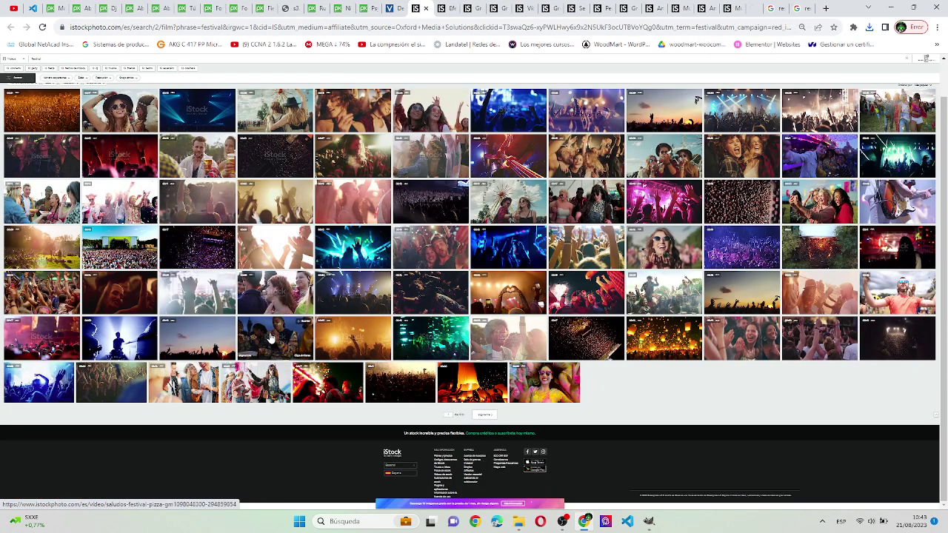
- Close the finished Pixabay download tabs and the raw video file tab
click(75, 8)
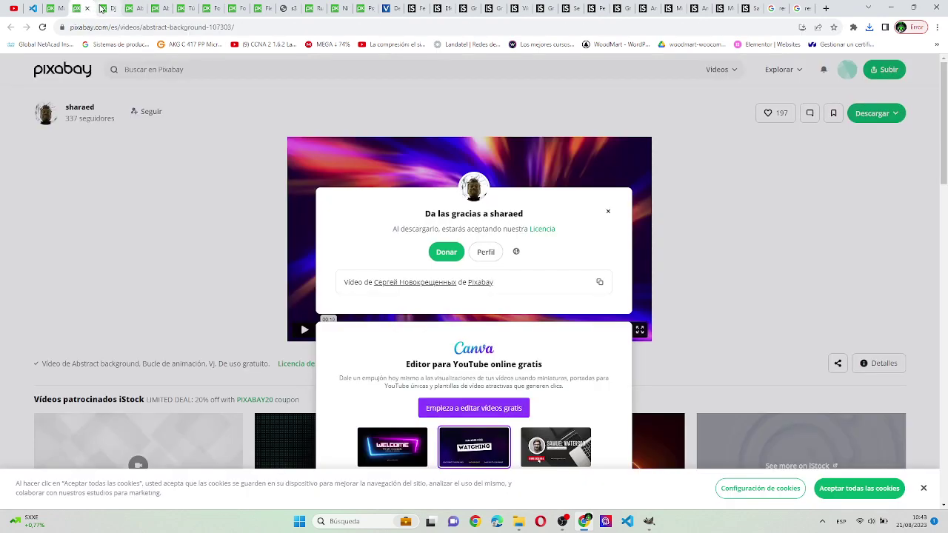
key(ctrl+w)
key(ctrl+w)
key(ctrl+w)
key(ctrl+w)
key(ctrl+w)
key(ctrl+w)
key(ctrl+w)
key(ctrl+w)
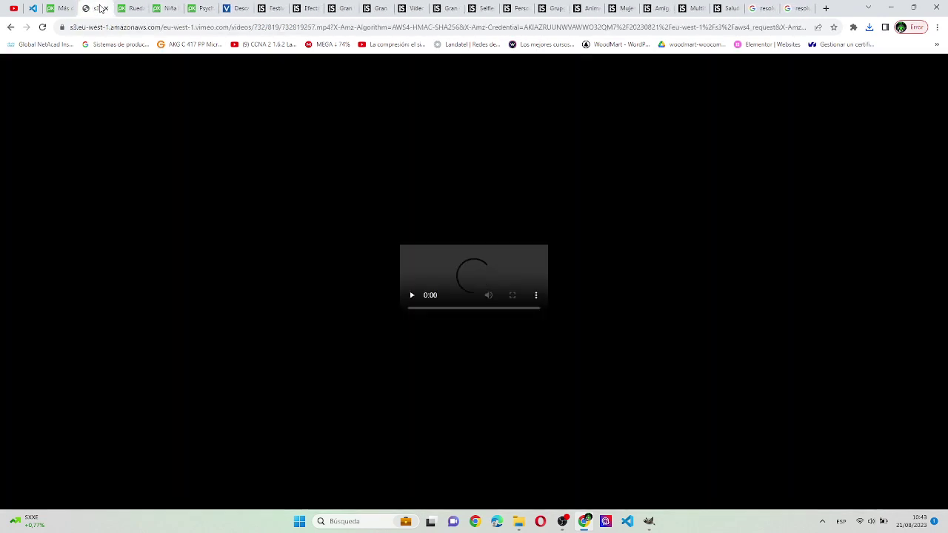
key(ctrl+w)
key(ctrl+w)
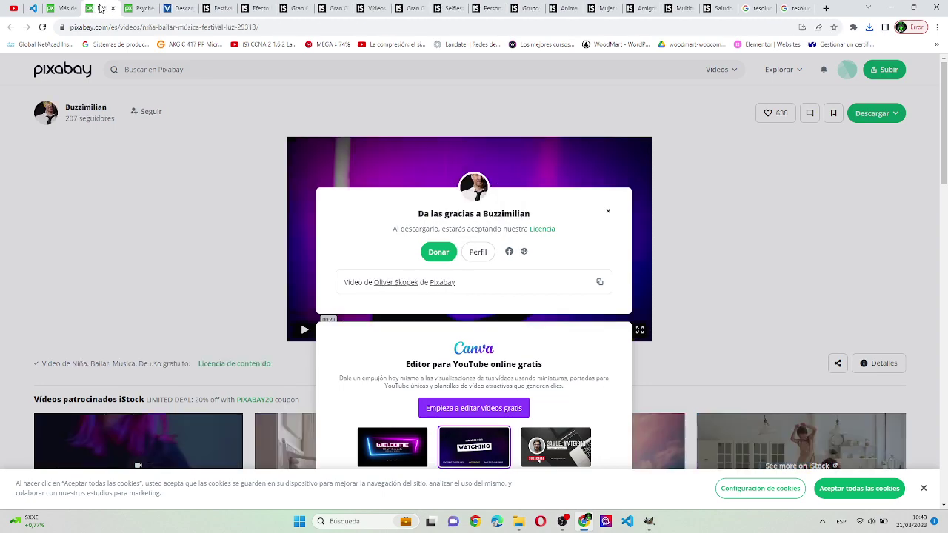
key(ctrl+w)
- Close the leftover Pixabay tab, zoom the clip page to 90%, and compare HD Web, HD and 4K
key(ctrl+w)
key(ctrl+w)
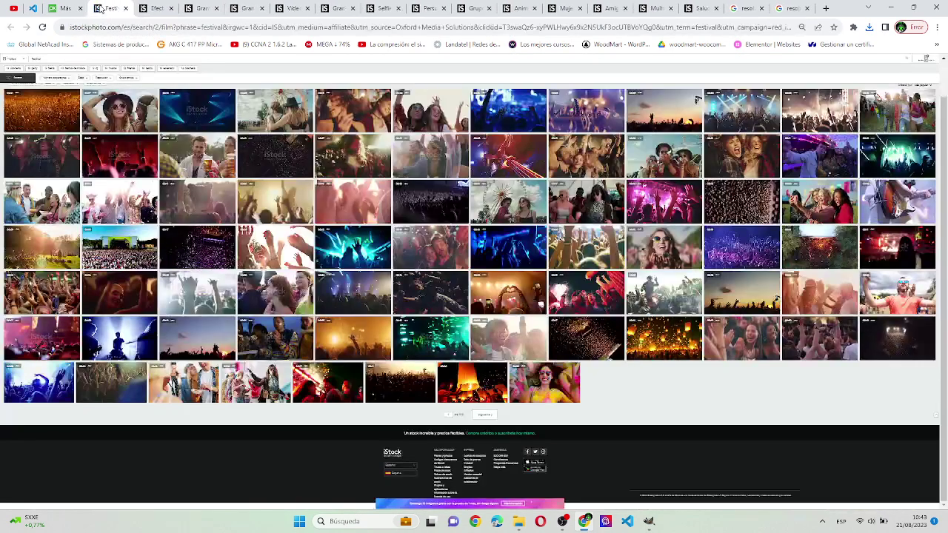
key(ctrl+w)
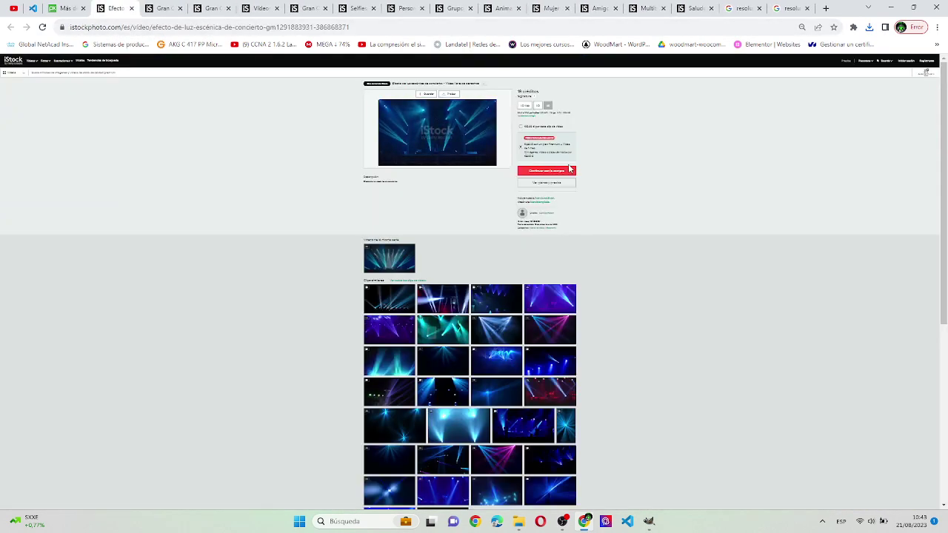
key(ctrl+plus)
key(ctrl+plus)
key(ctrl+plus)
key(ctrl+plus)
key(ctrl+plus)
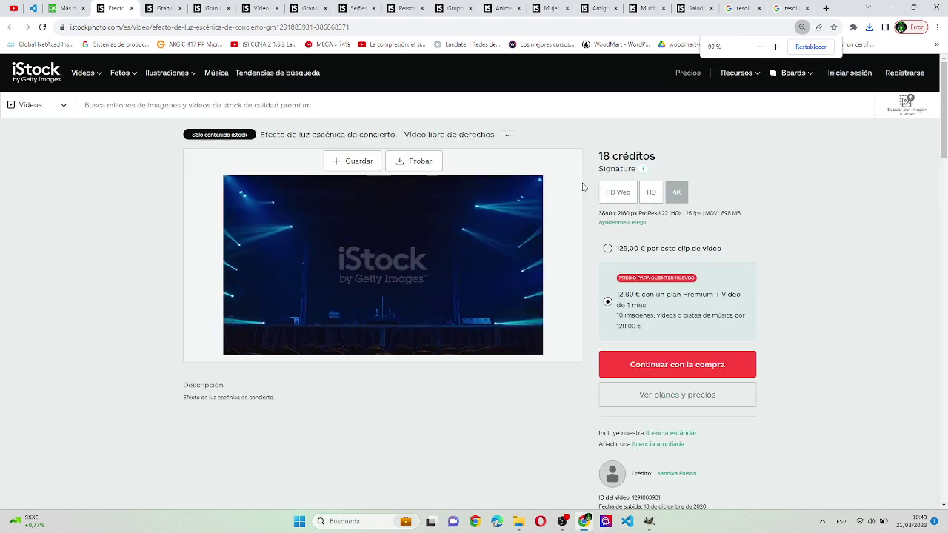
key(ctrl+plus)
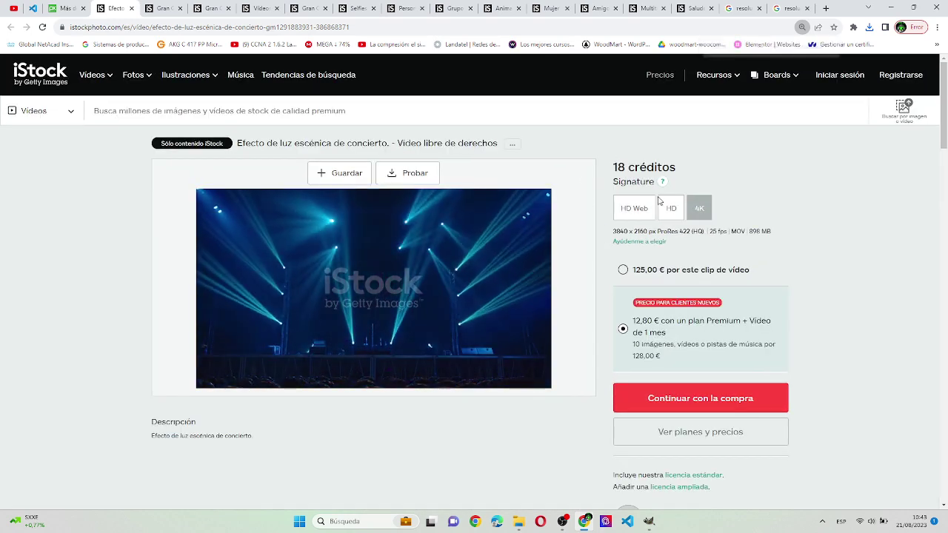
click(643, 208)
click(671, 208)
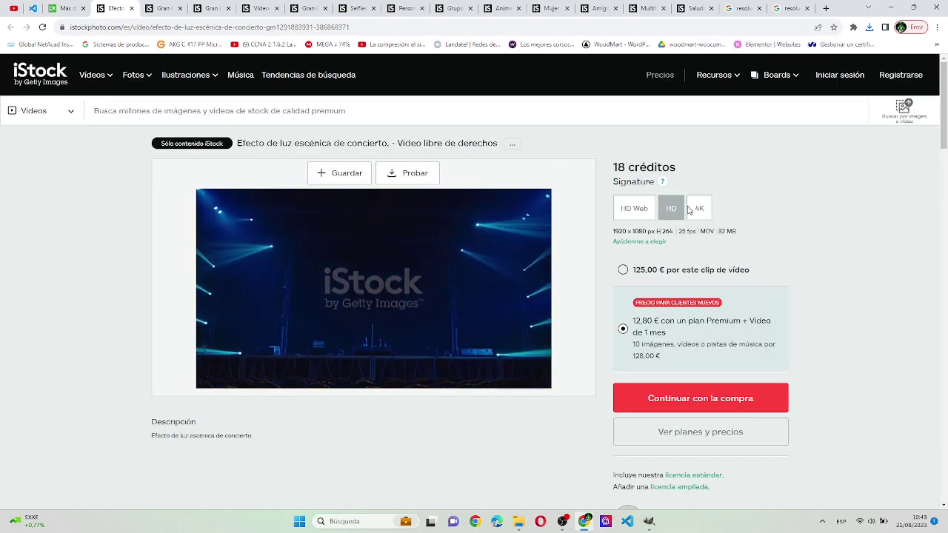
click(696, 208)
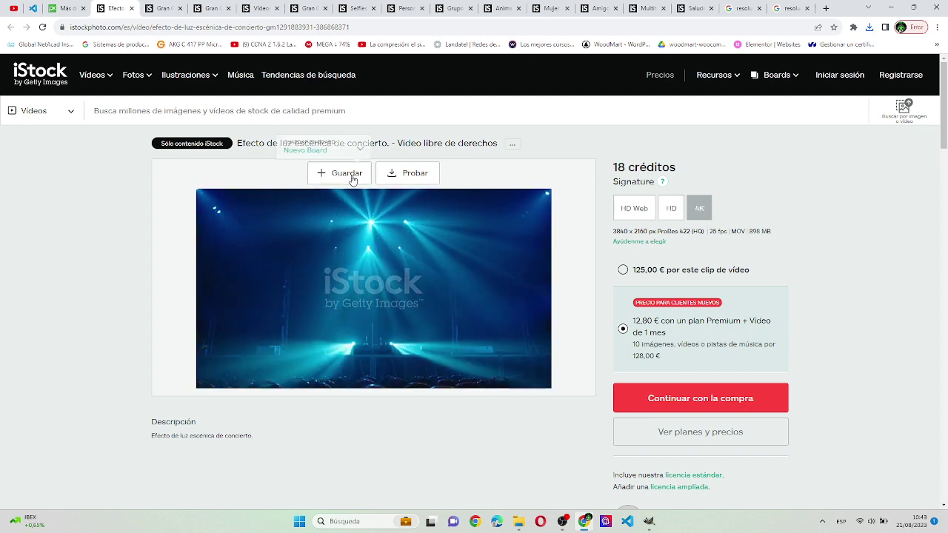
- Request the watermarked trial, cancel its notice, and close the concert light-effect clip page
click(414, 174)
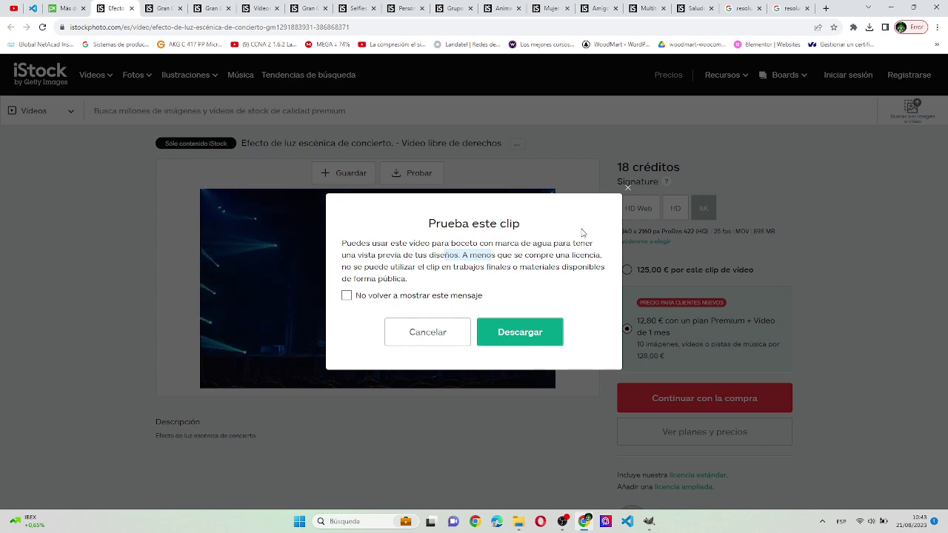
click(628, 189)
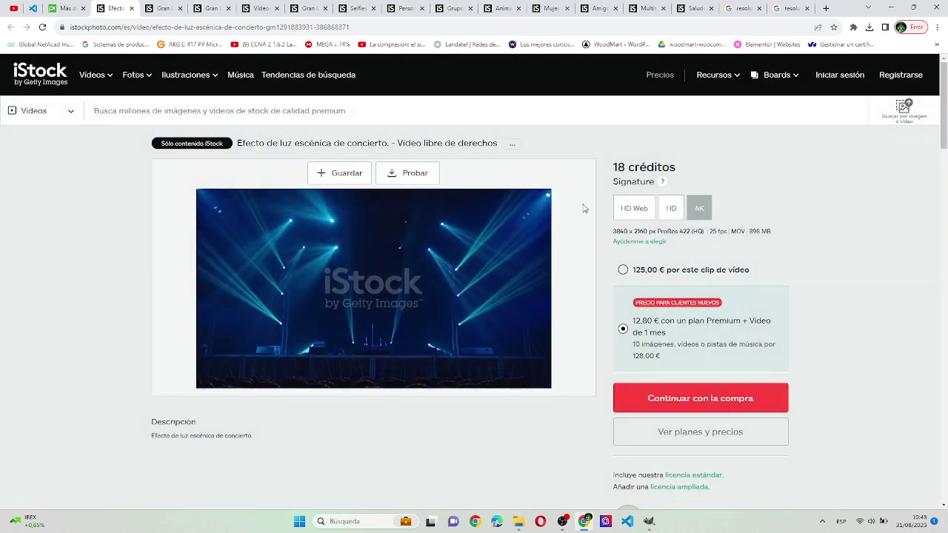
key(ctrl+w)
- Close the reviewed clip tabs, including the festival crowd and pizza clips, returning to Pixabay's festival videos
key(ctrl+w)
key(ctrl+w)
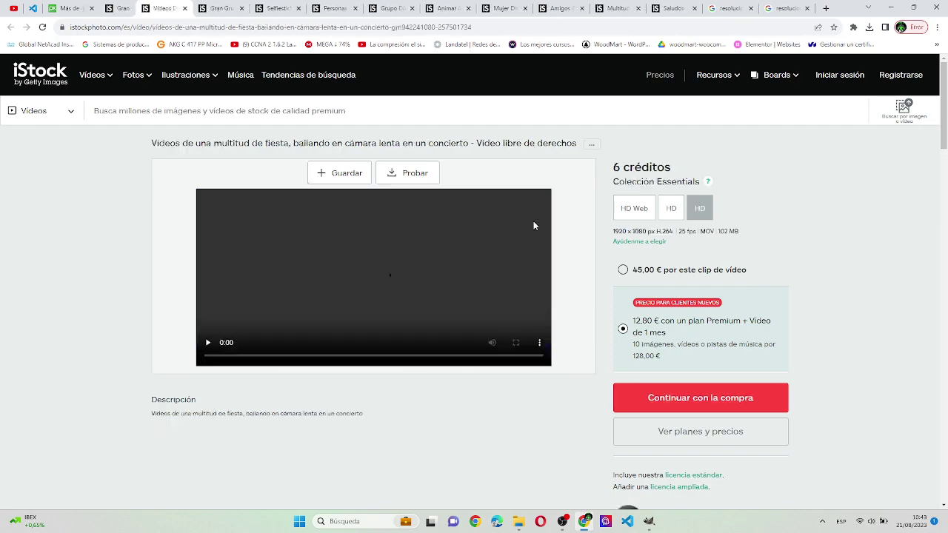
key(ctrl+w)
key(ctrl+w)
key(ctrl+w)
key(ctrl+w)
key(ctrl+w)
key(ctrl+w)
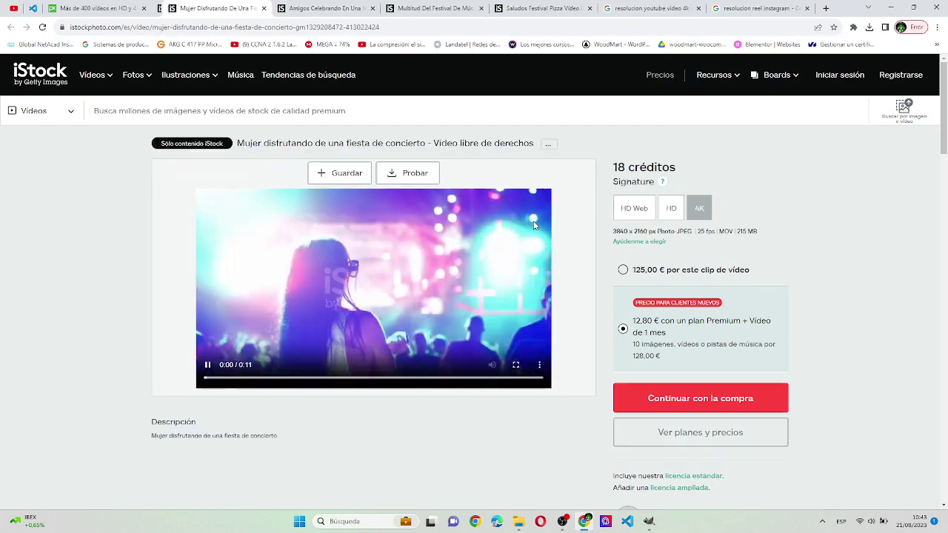
key(ctrl+w)
key(ctrl+w)
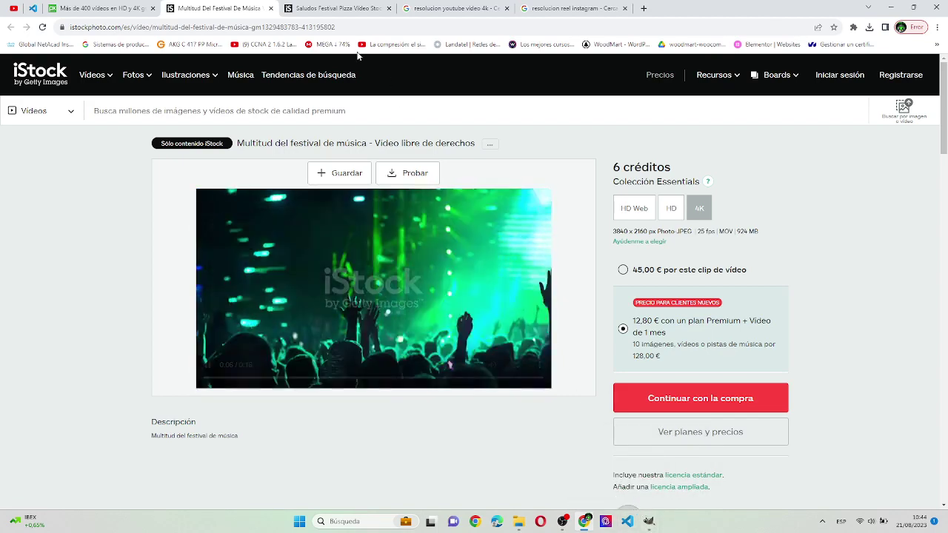
click(271, 8)
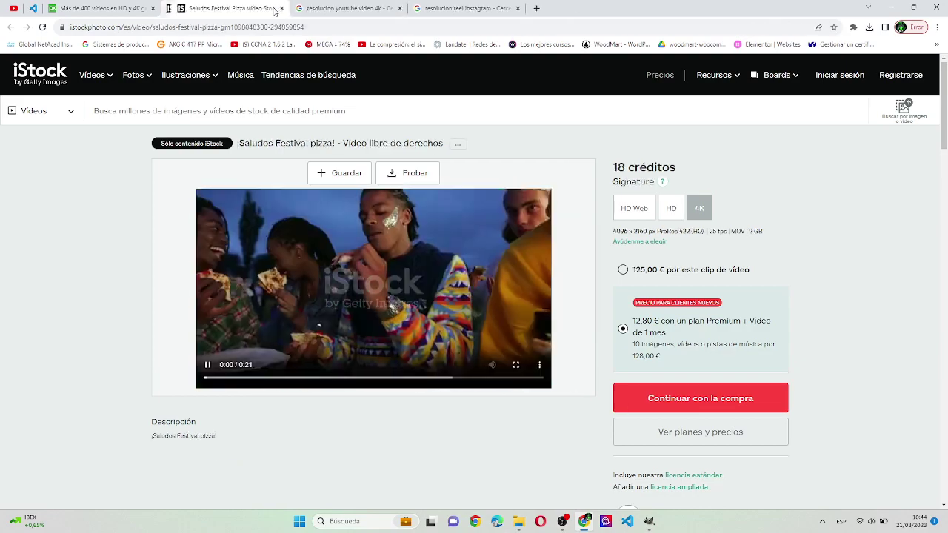
click(271, 8)
click(100, 8)
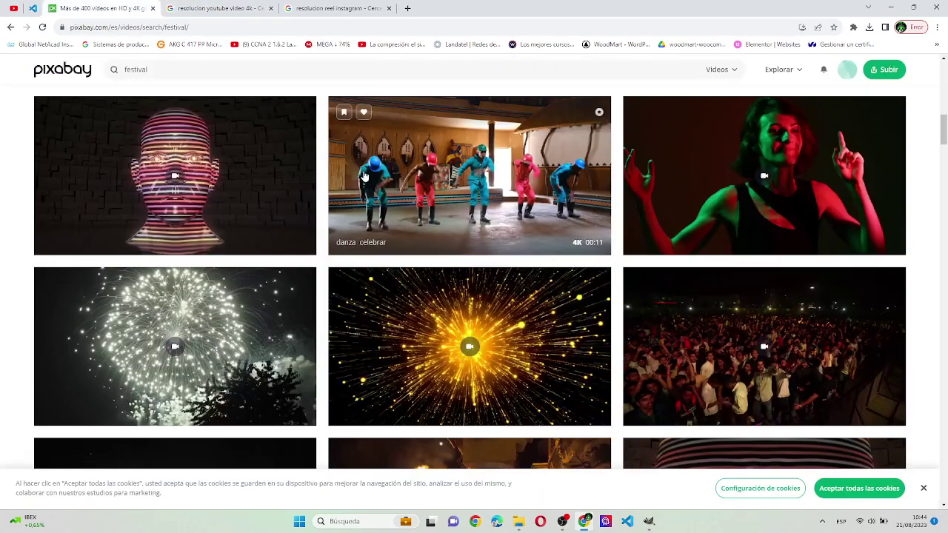
- Search Pixabay for 'fiesta' and open the crowd silhouette image in a background tab
scroll(169, 158, up, 2)
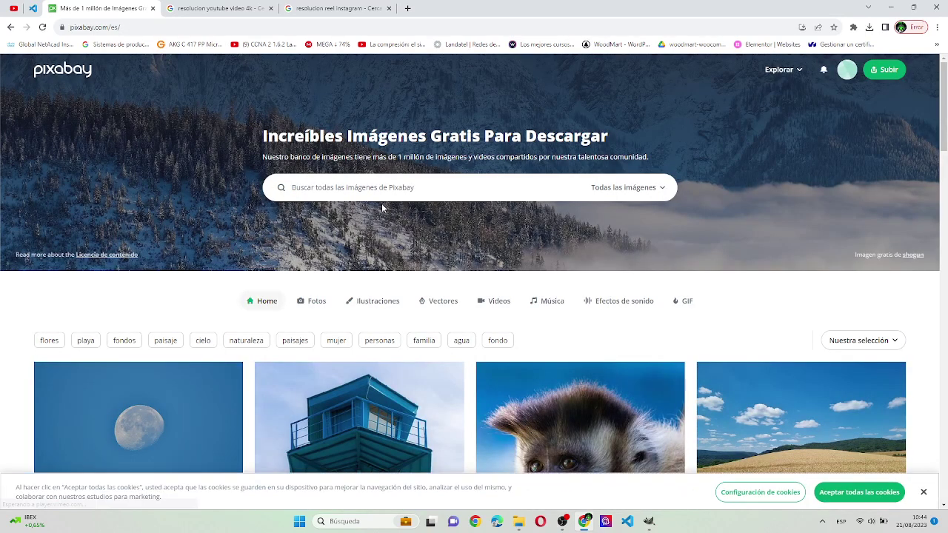
click(381, 190)
text(fie)
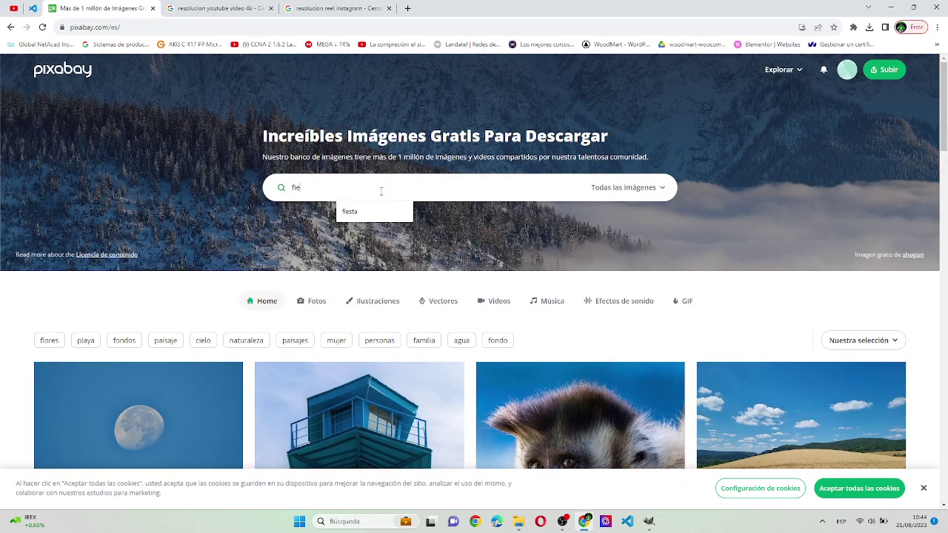
text(sta)
key(Return)
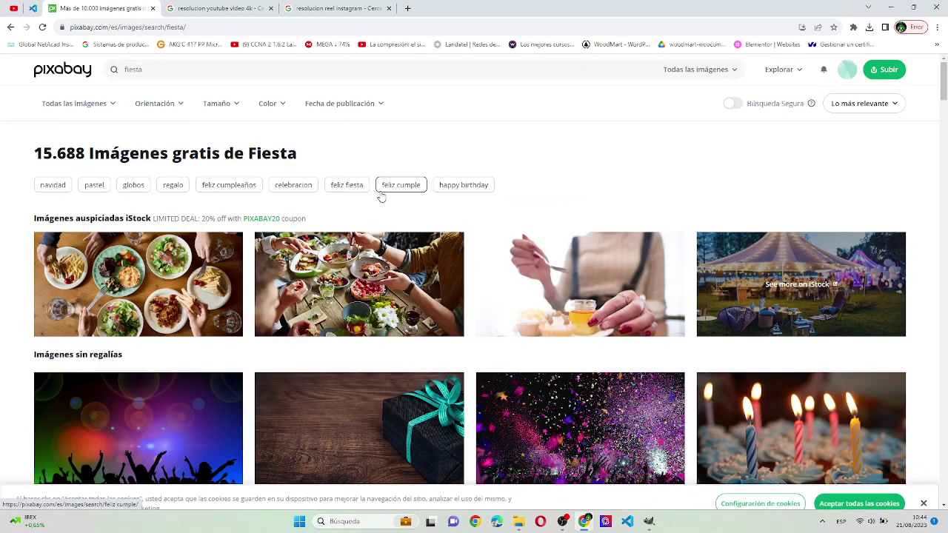
scroll(385, 177, down, 2)
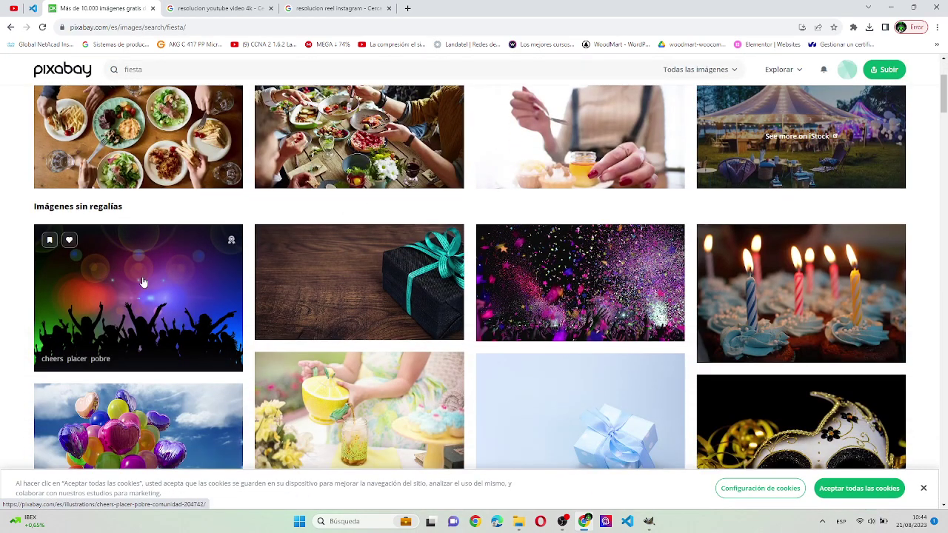
middle_click(147, 282)
mouse_move(580, 283)
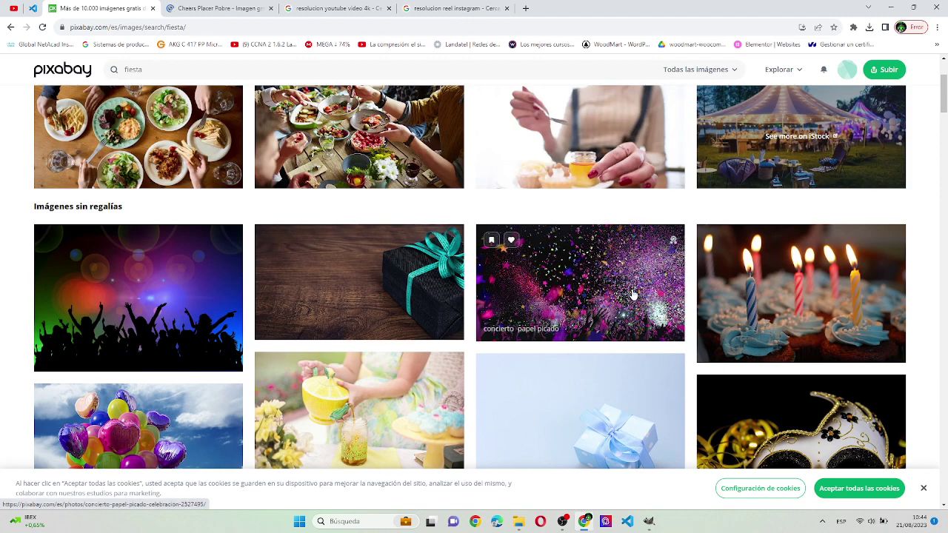
- Open the carnival mask photo in a new tab too, then view the crowd silhouette's page
scroll(633, 294, up, 1)
scroll(644, 297, down, 3)
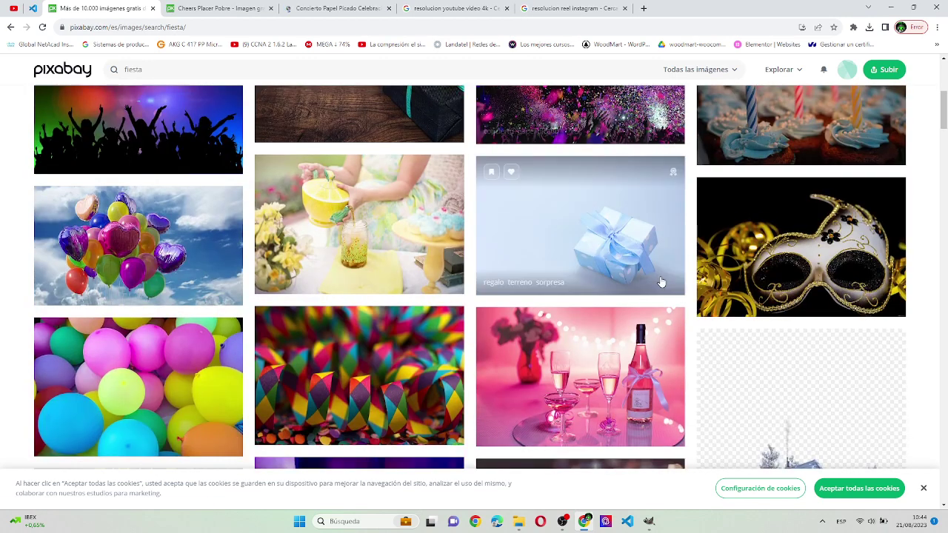
scroll(660, 302, down, 1)
scroll(666, 296, up, 1)
scroll(677, 285, up, 2)
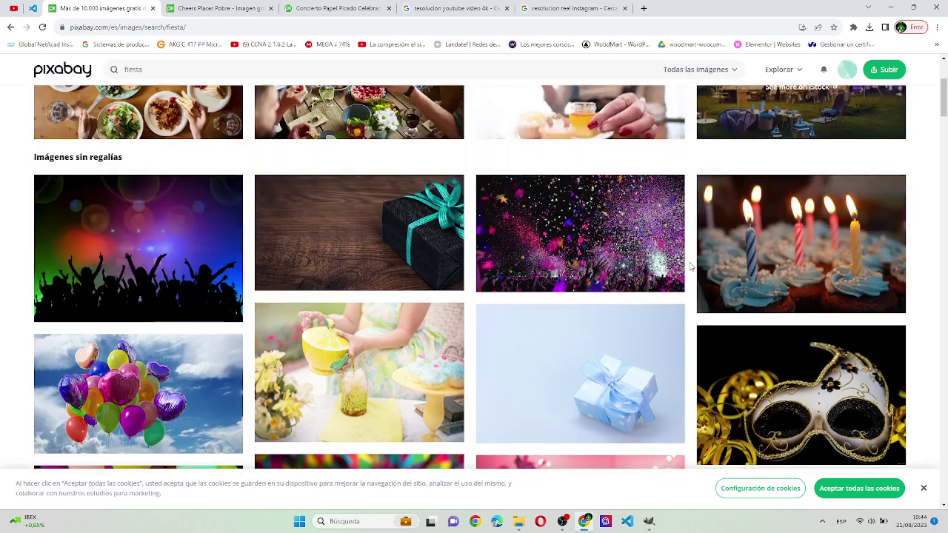
scroll(689, 270, down, 1)
scroll(690, 268, down, 1)
scroll(690, 269, down, 2)
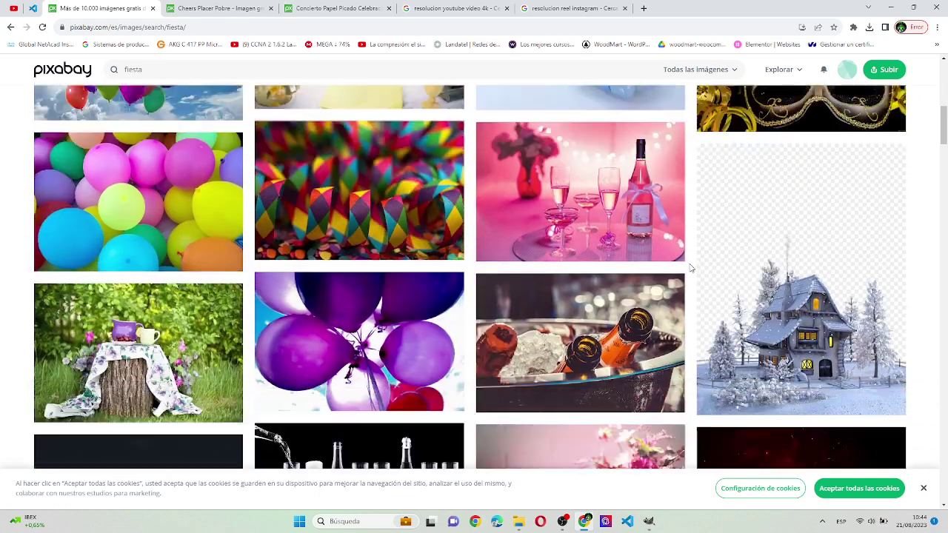
scroll(690, 269, up, 1)
scroll(691, 271, down, 1)
scroll(690, 270, down, 3)
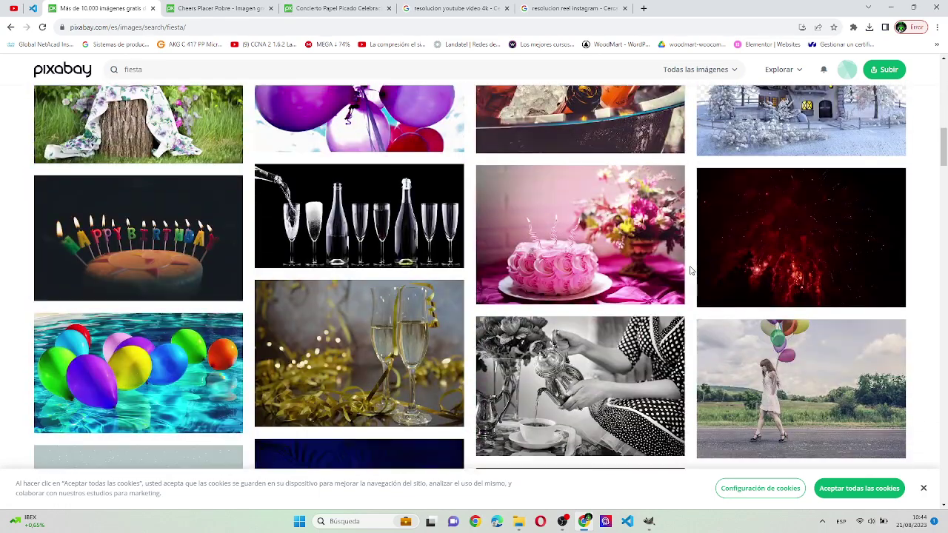
scroll(690, 270, down, 1)
scroll(691, 270, up, 1)
scroll(691, 270, up, 1)
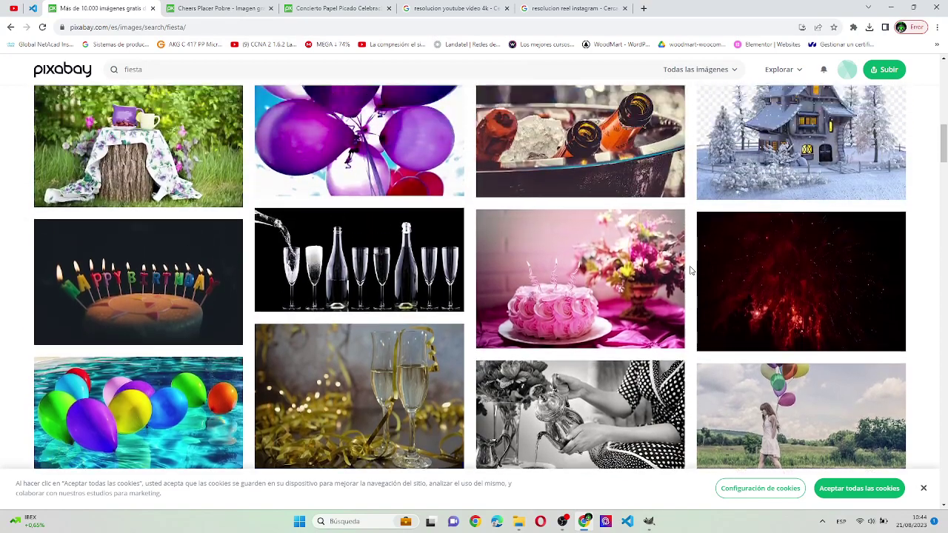
scroll(690, 271, up, 1)
ctrl+scroll(803, 241, up, 1)
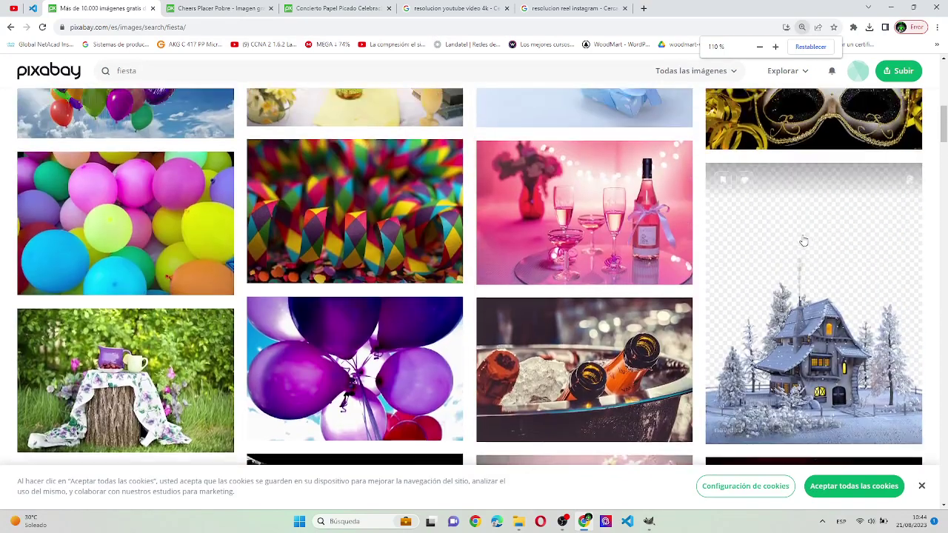
scroll(803, 241, up, 2)
middle_click(804, 239)
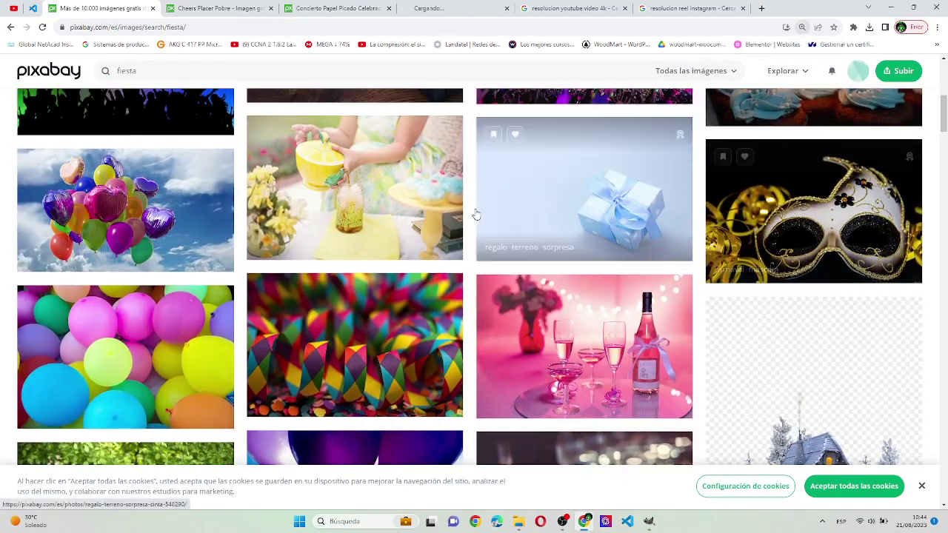
click(287, 6)
- Download the crowd silhouette image at 1920×1357 and the confetti concert photo
key(ctrl+shift+Tab)
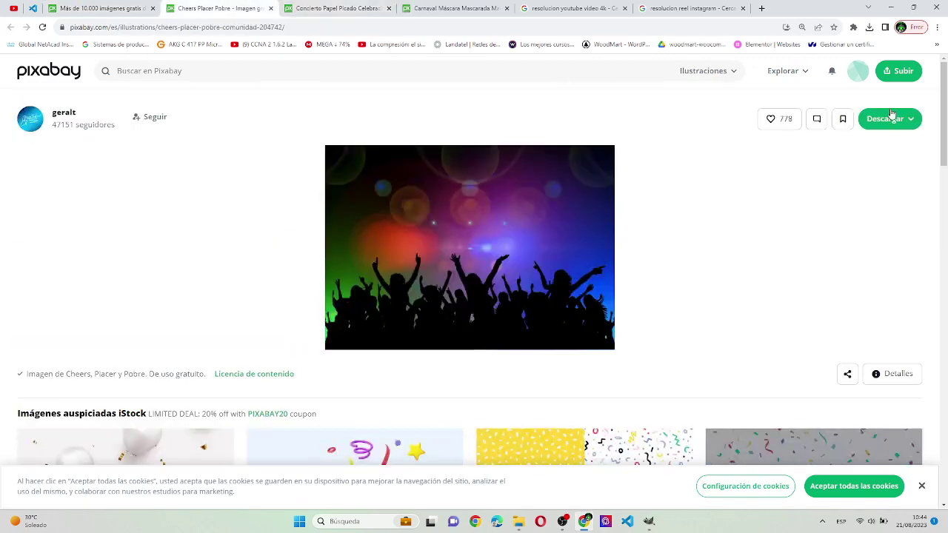
click(904, 126)
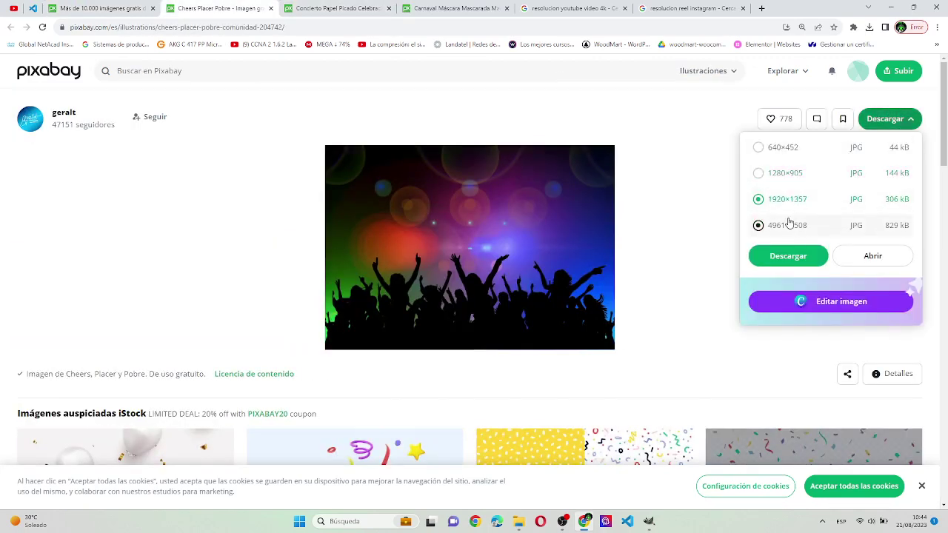
click(788, 254)
click(339, 7)
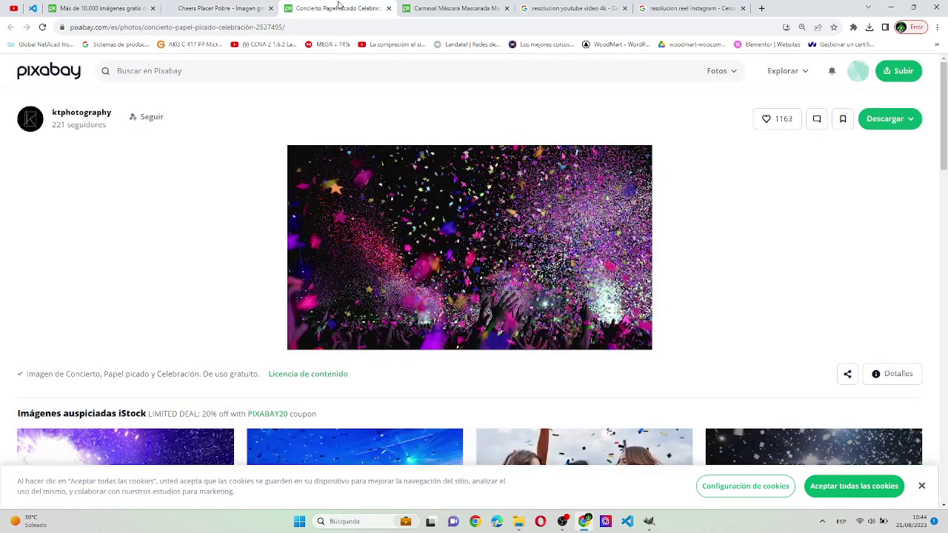
click(889, 119)
click(807, 230)
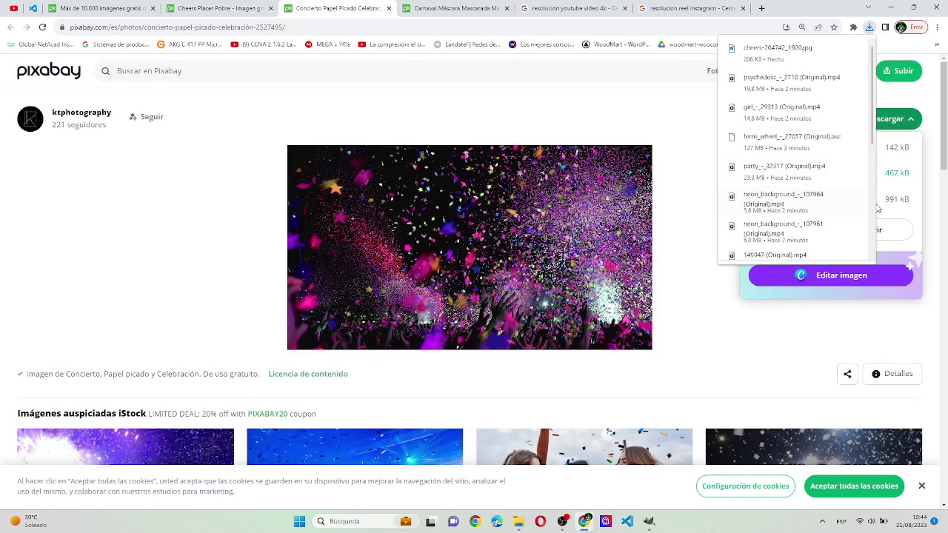
click(785, 230)
- Download the carnival mask photo at 1280×853
key(ctrl+Tab)
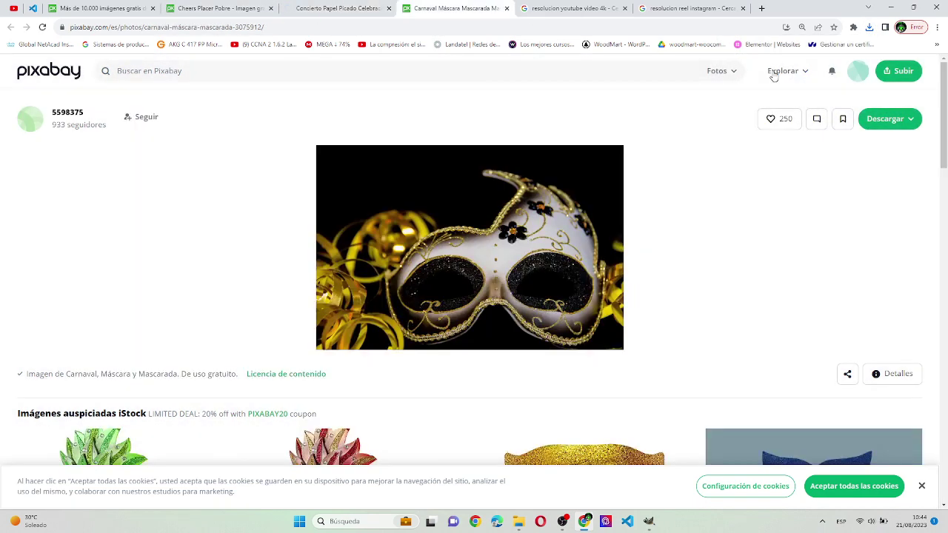
click(883, 120)
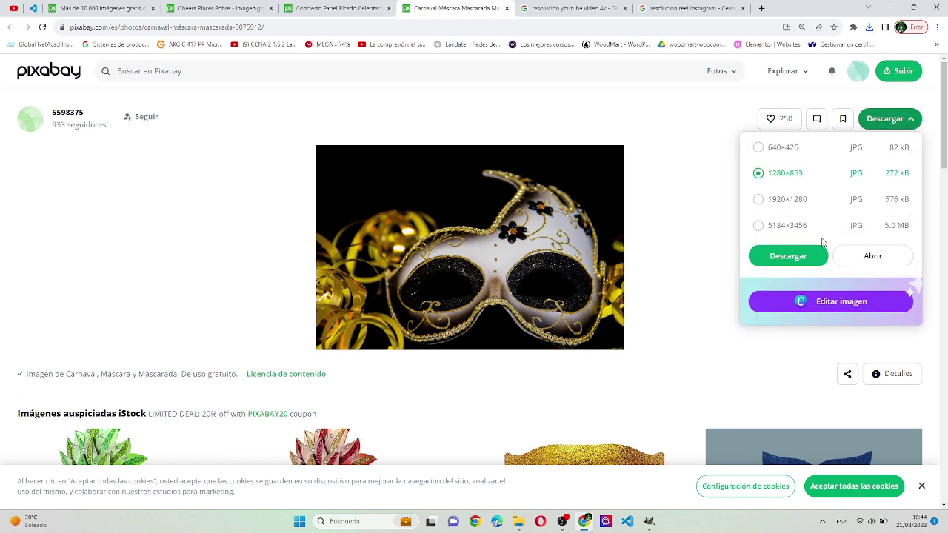
click(796, 255)
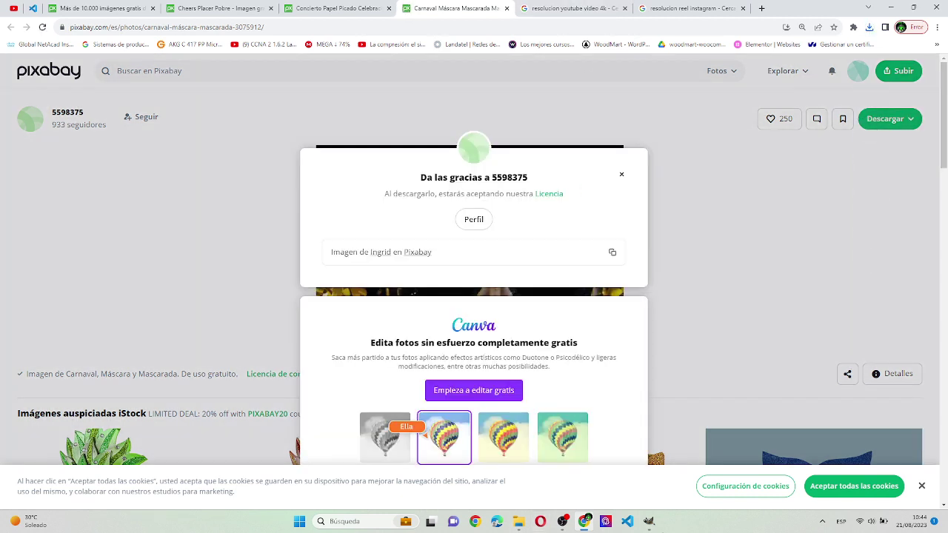
- Bring up GIMP's 1920x1080 landscape canvas and open the Descargas folder in File Explorer
click(649, 521)
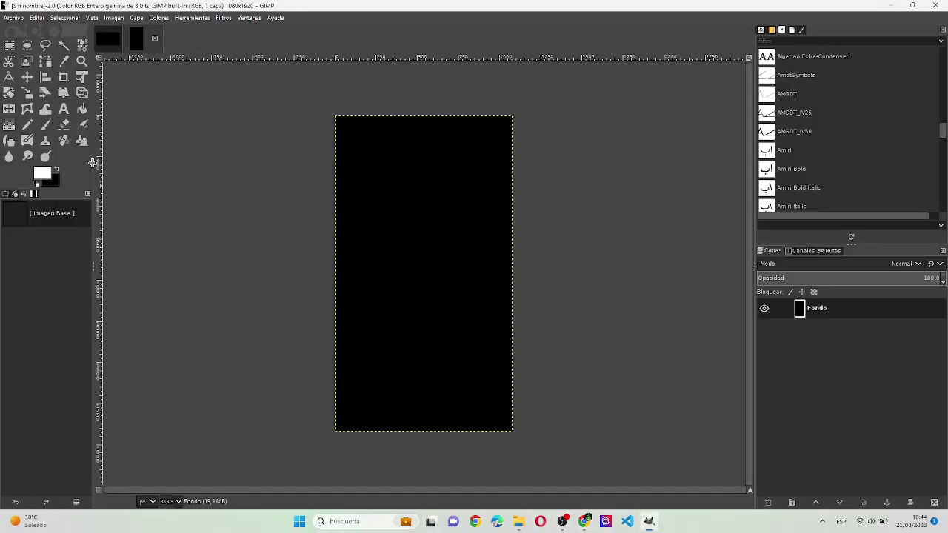
click(106, 37)
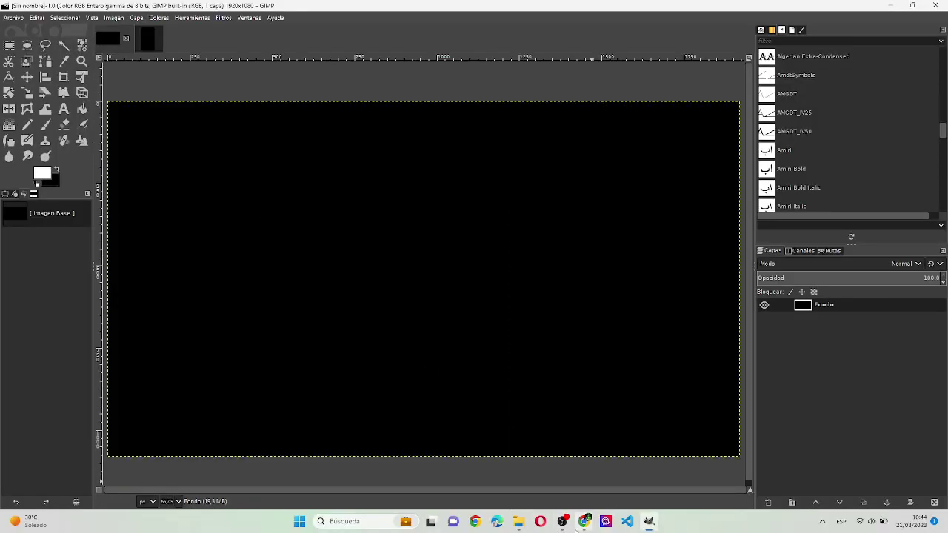
click(517, 522)
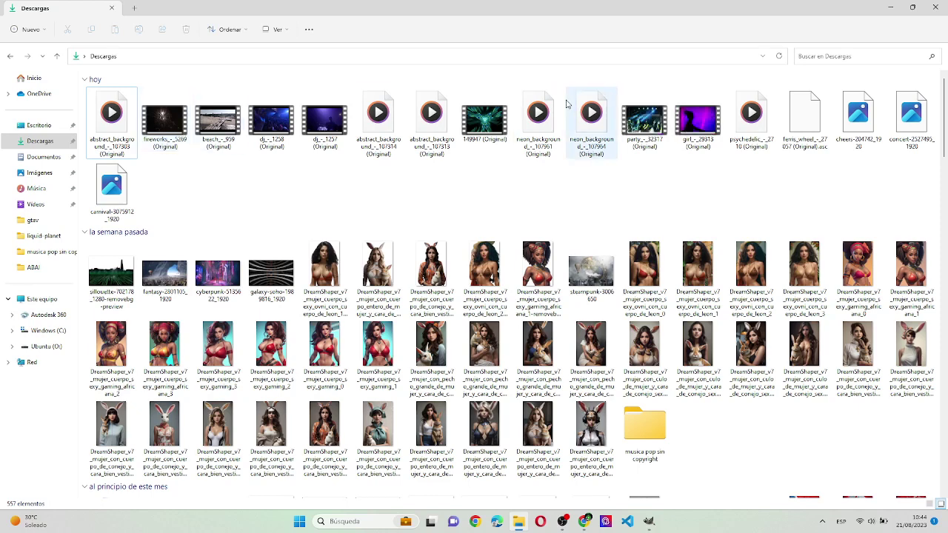
- Refresh Descargas and show its files as extra-large icons
click(779, 57)
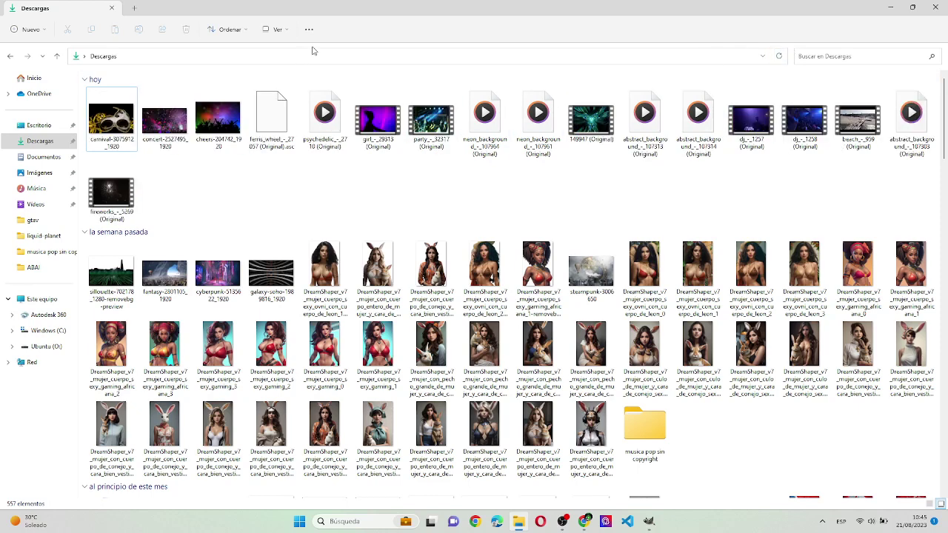
click(284, 30)
click(263, 49)
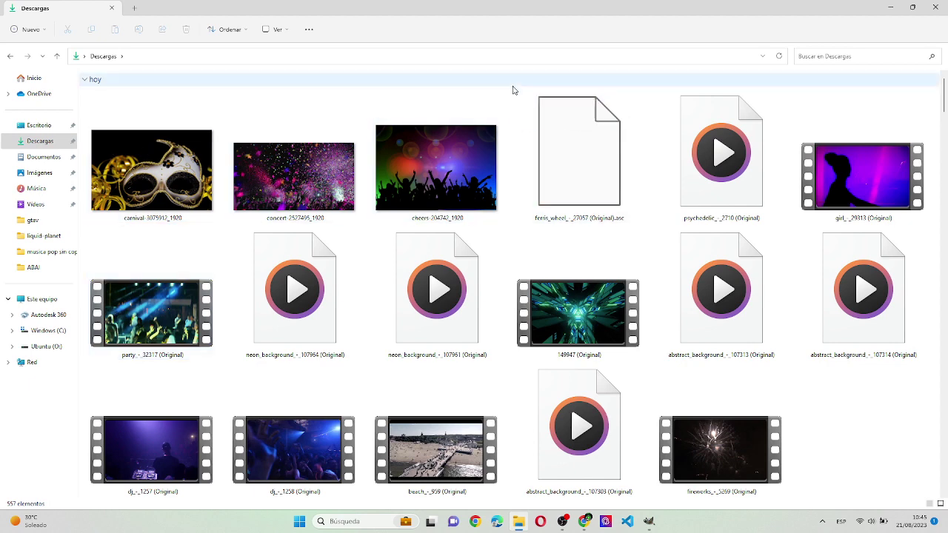
- Drag concert-2527495_1920 onto the landscape GIMP canvas as a new layer
click(181, 144)
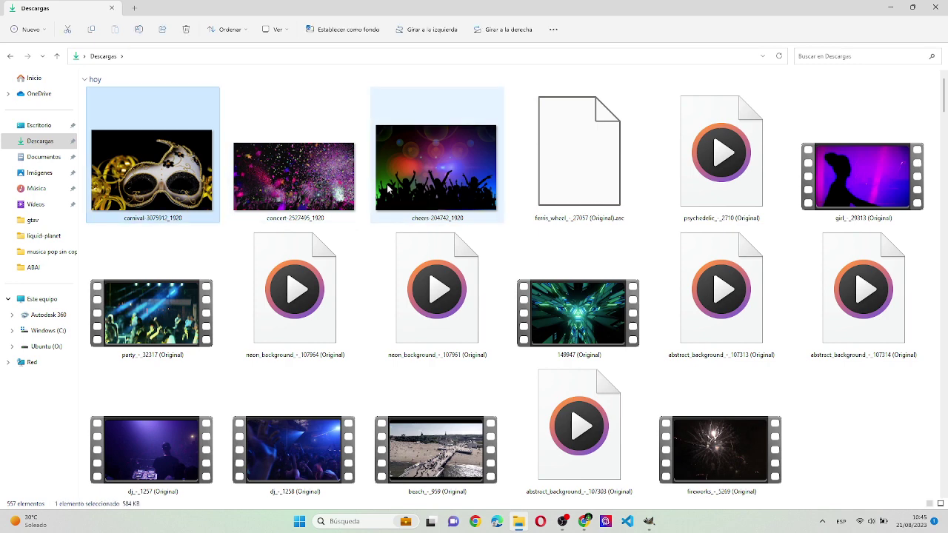
drag(318, 185, 678, 526)
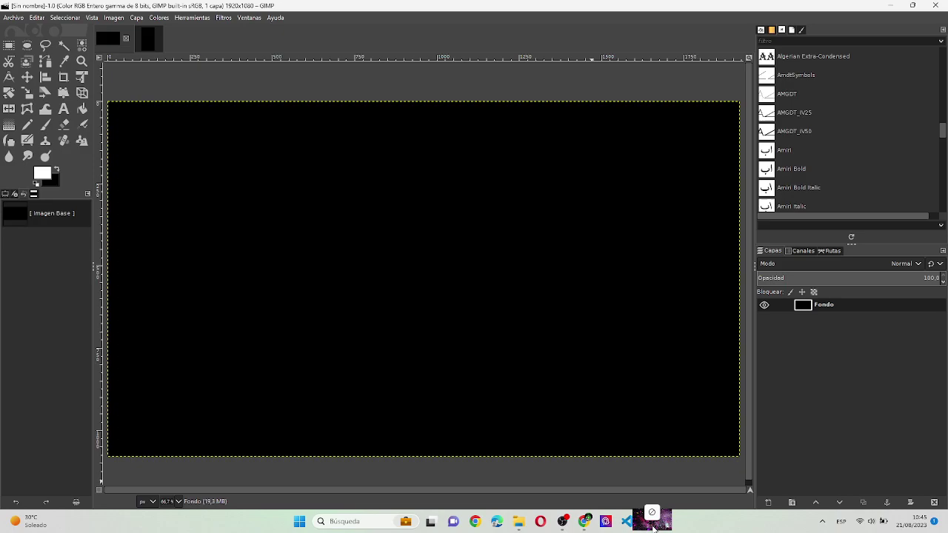
mouse_move(678, 522)
mouse_down()
mouse_move(584, 331)
mouse_move(549, 312)
mouse_up()
key(alt+Tab)
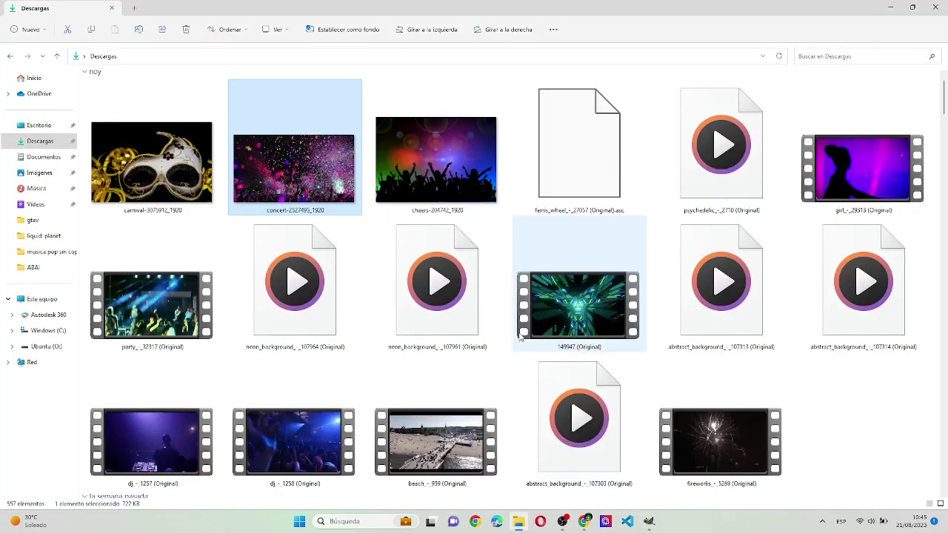
- Drop the carnival mask and cheers photos from Explorer onto the canvas as layers
drag(524, 5, 659, 54)
click(655, 191)
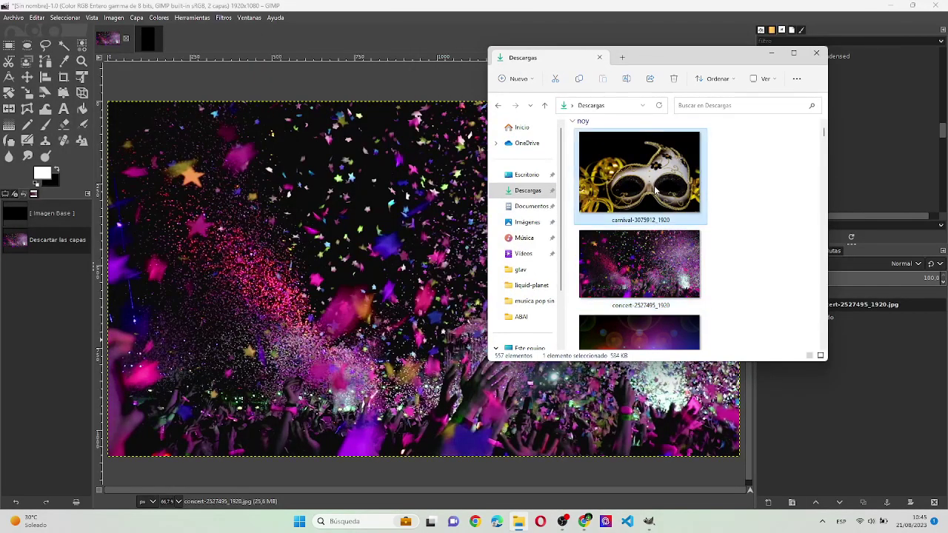
drag(300, 250, 300, 250)
key(alt+Tab)
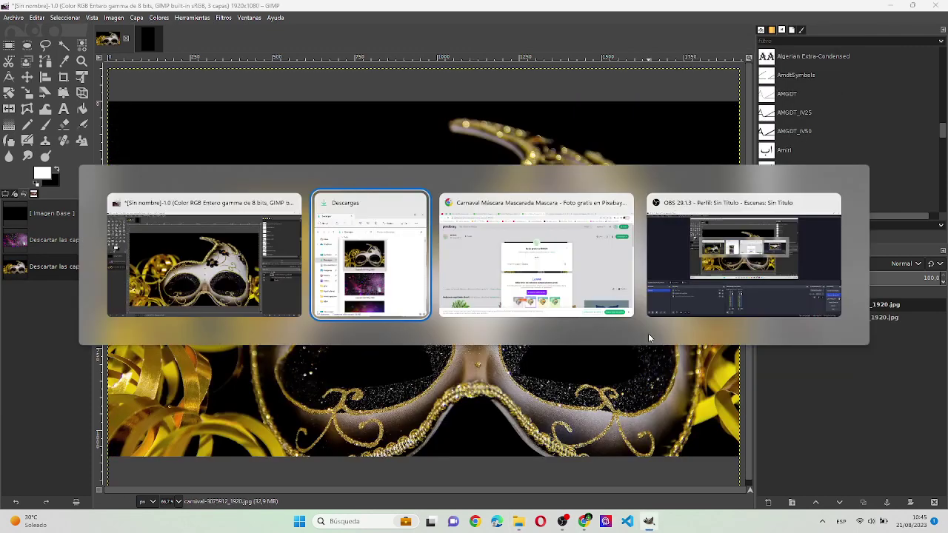
drag(647, 334, 387, 314)
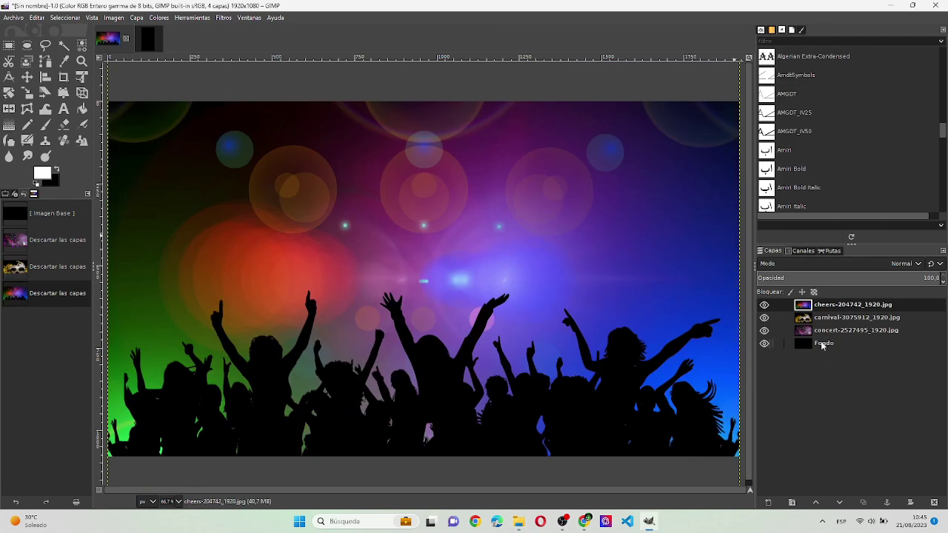
- Move the cheers layer below concert and start a Unified Transform on the carnival layer
drag(819, 305, 825, 333)
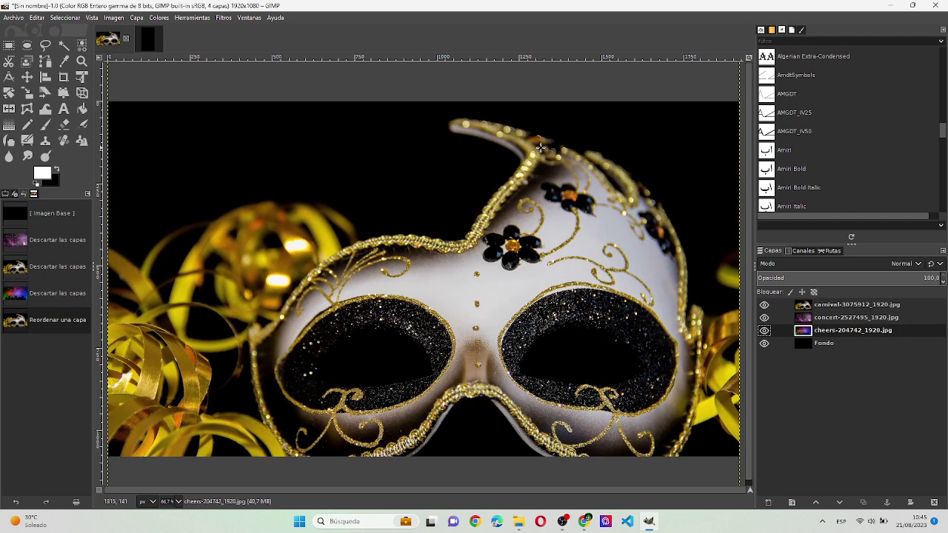
click(829, 304)
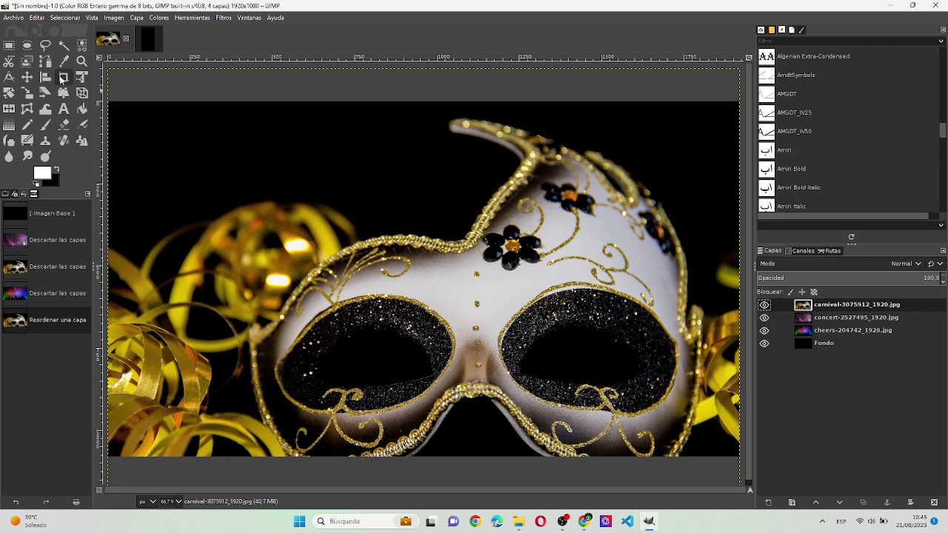
click(82, 76)
click(242, 192)
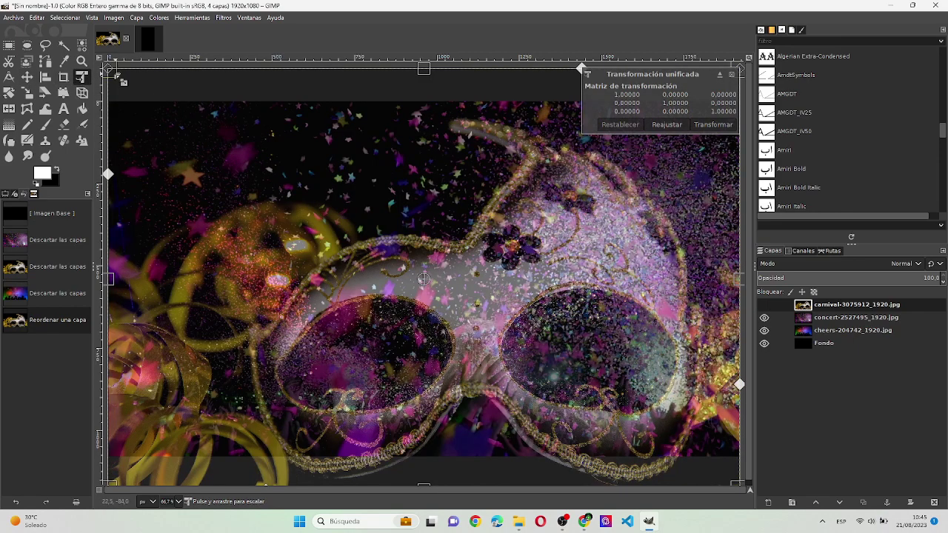
- Shrink the carnival layer into the bottom-right corner, then clear it and delete the layer
drag(109, 69, 568, 375)
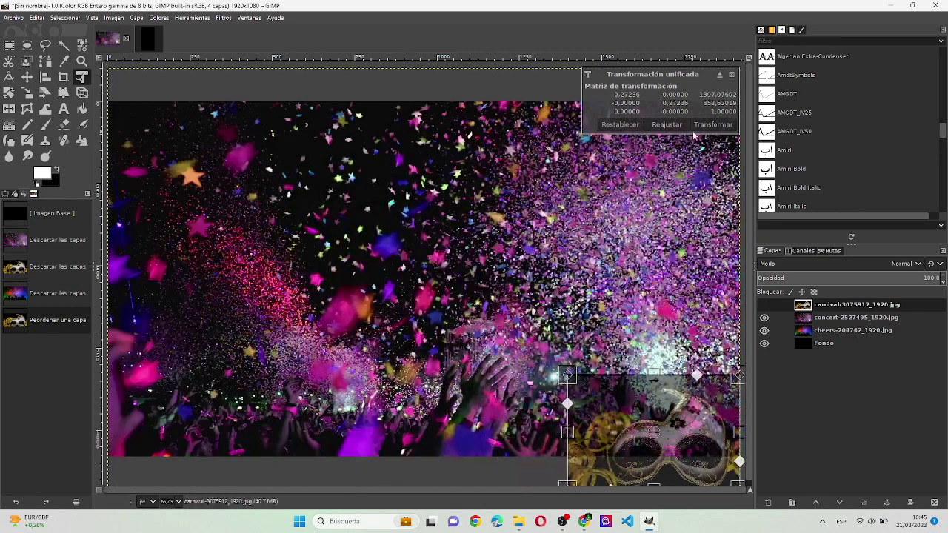
click(713, 125)
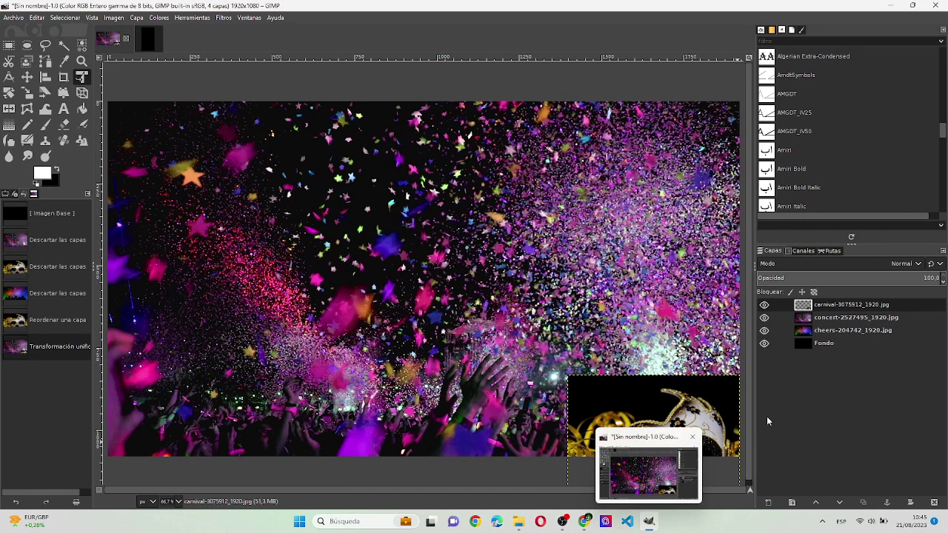
key(Delete)
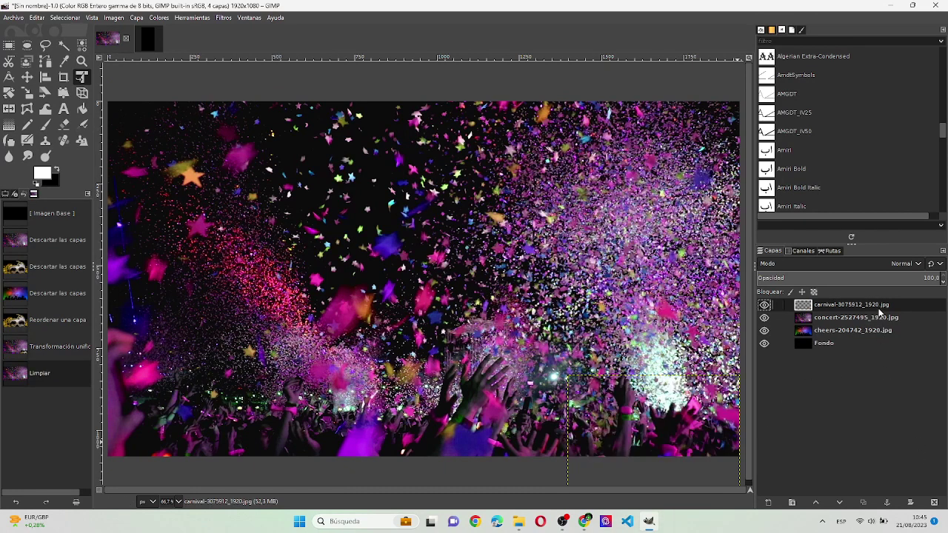
click(934, 502)
key(alt+Tab)
key(alt+Tab)
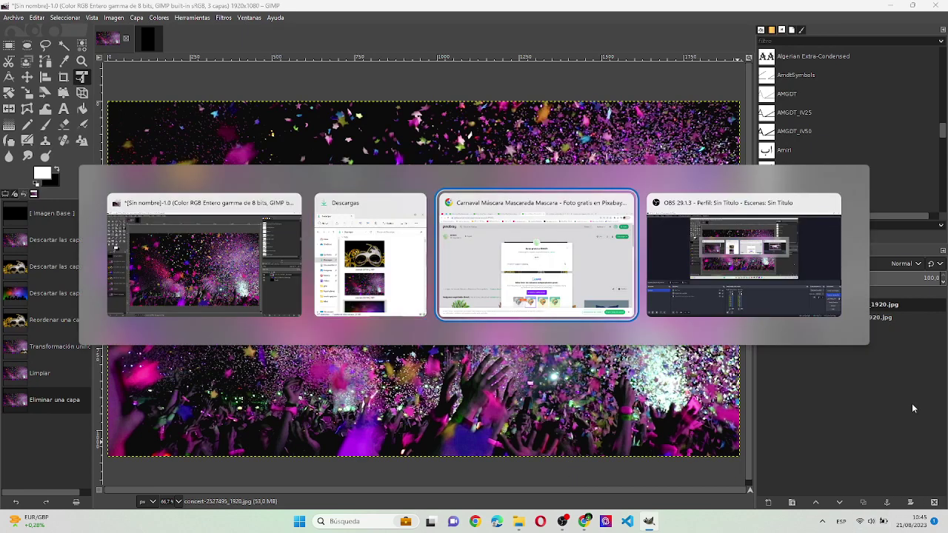
- Upload carnival-3075912_1920 to remove.bg and download the background-free preview PNG
key(ctrl+t)
text(remove.bg/es/upload)
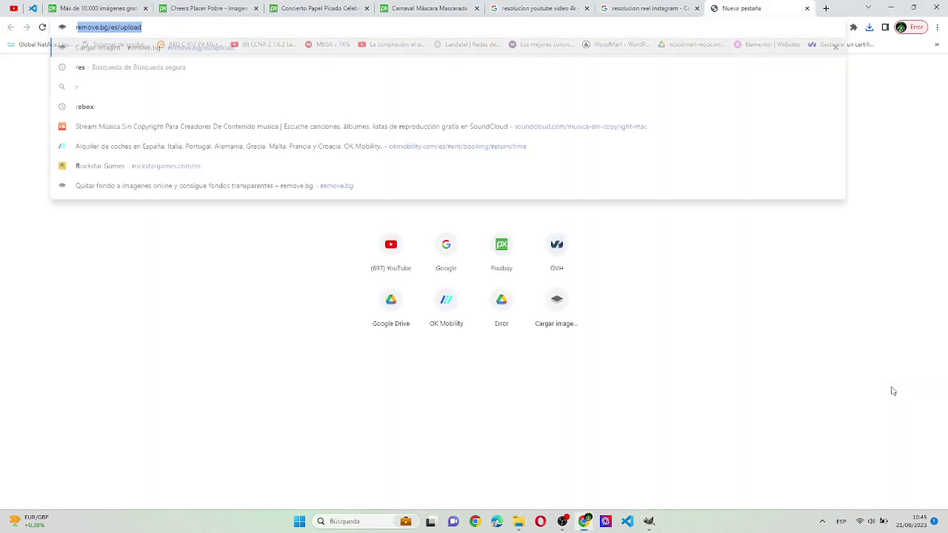
key(Return)
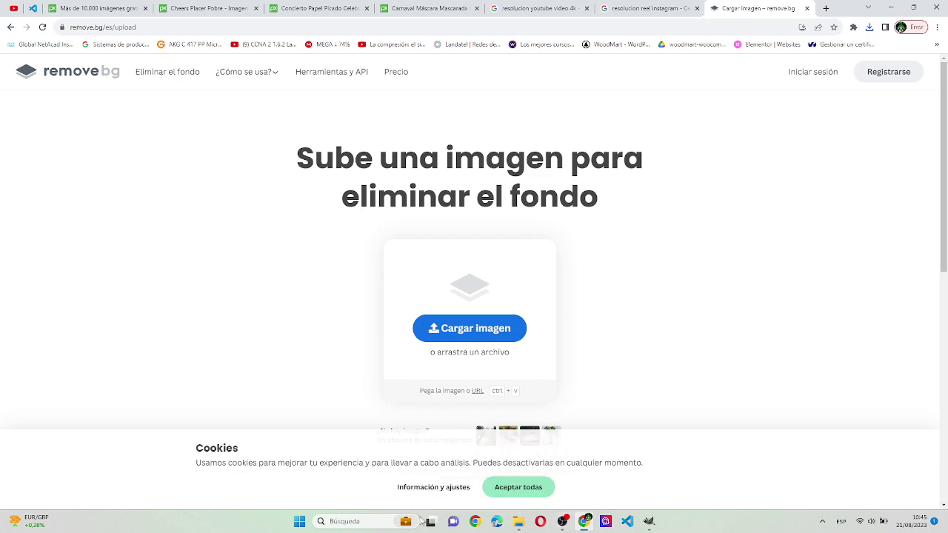
click(519, 522)
drag(639, 174, 419, 212)
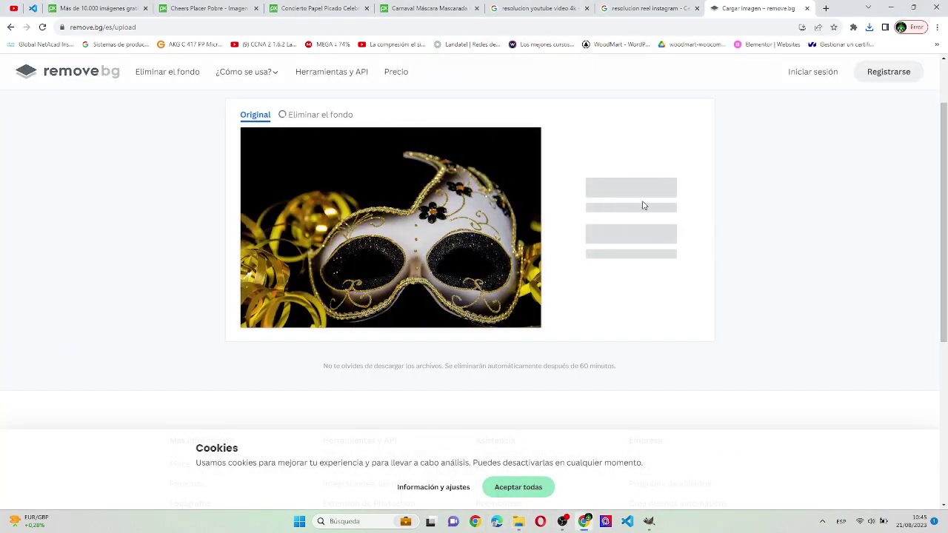
click(643, 178)
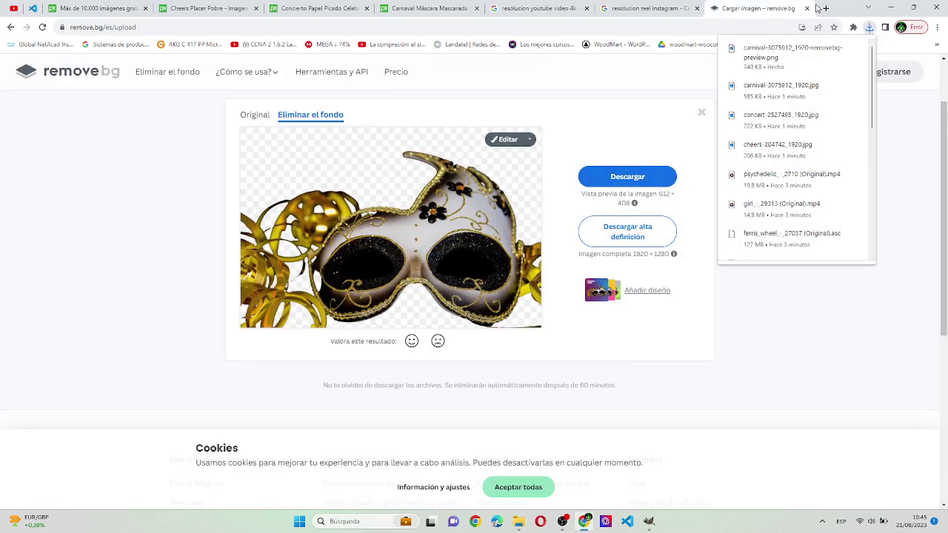
click(890, 7)
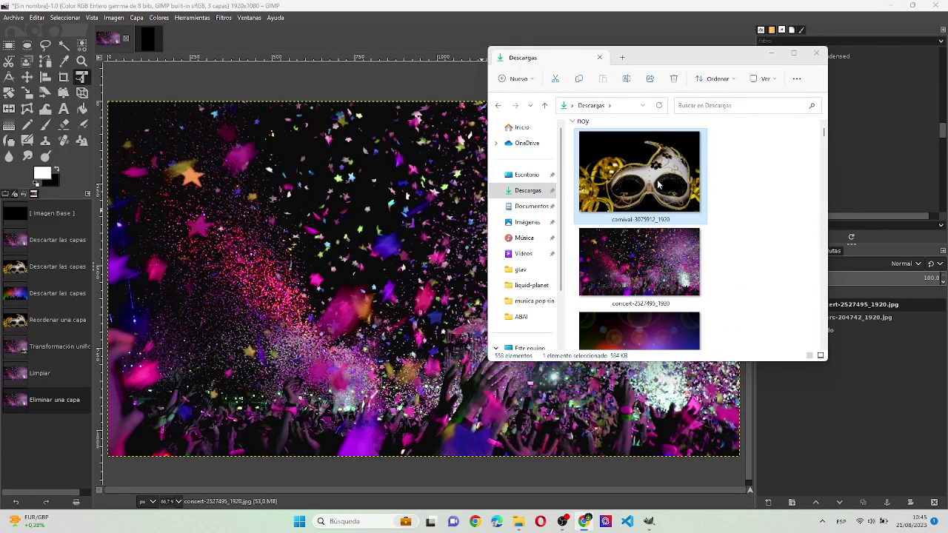
- Add the removebg-preview mask PNG as a layer and scale it to about 0.647
click(659, 105)
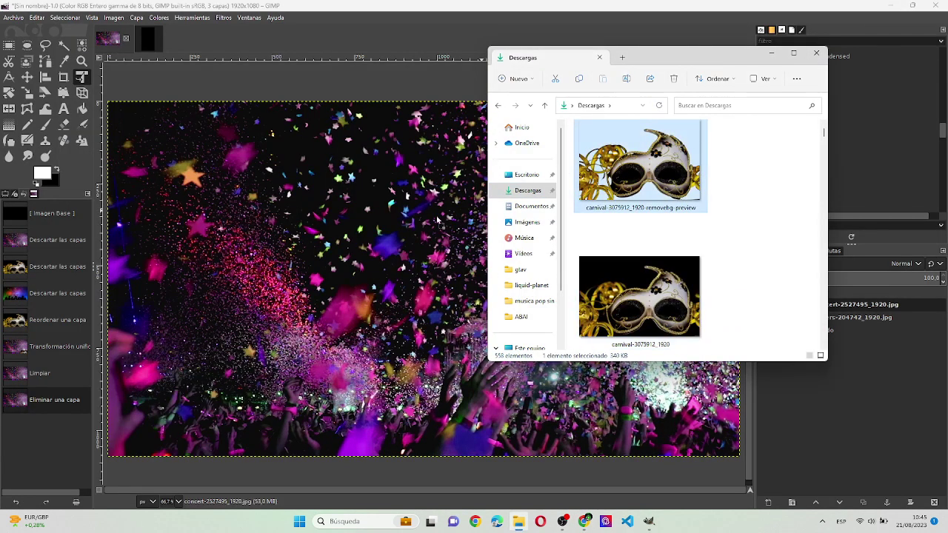
drag(527, 196, 408, 361)
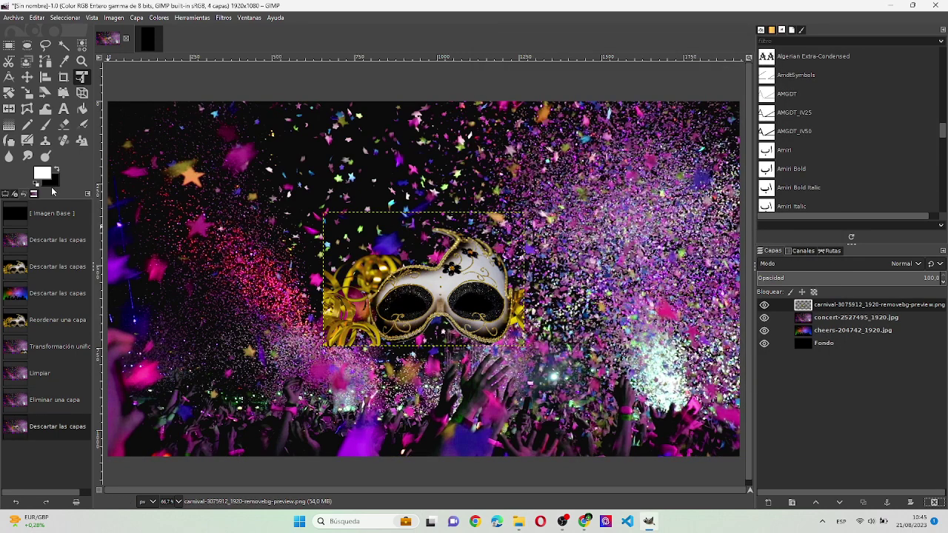
drag(426, 283, 677, 415)
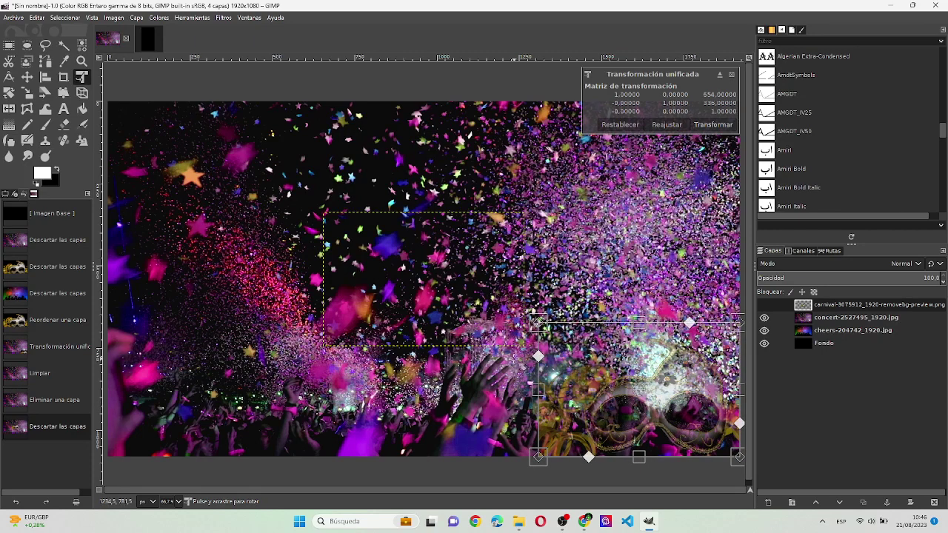
drag(538, 324, 609, 368)
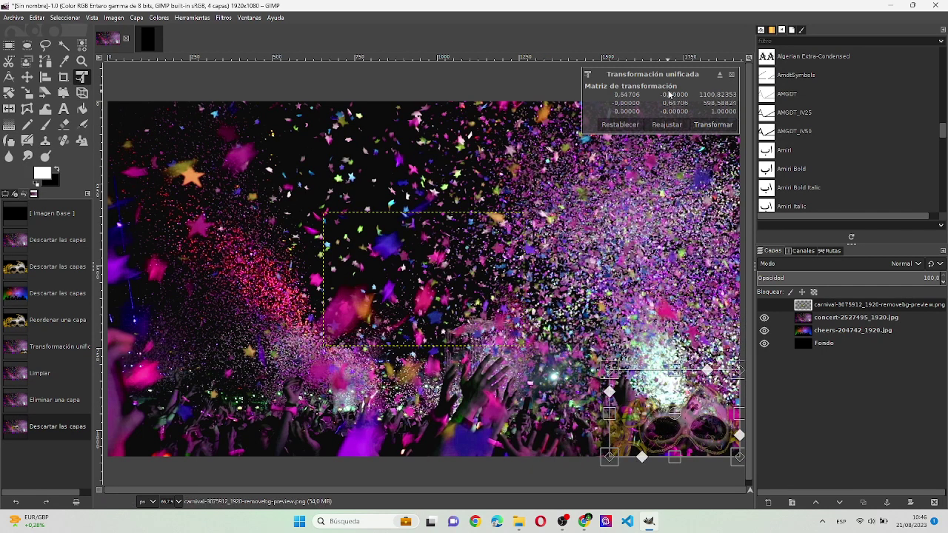
click(712, 125)
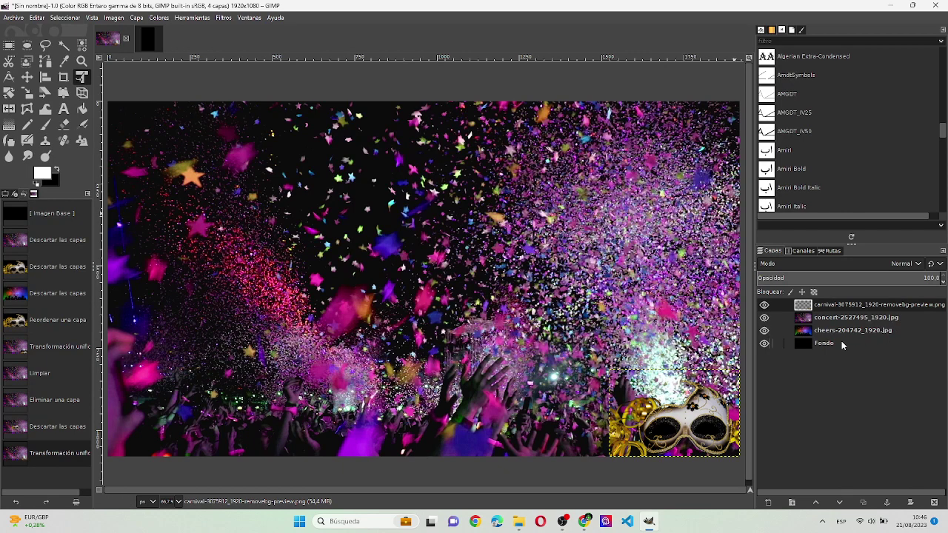
- Move the mask into the bottom-left corner, then select the concert-2527495_1920.jpg layer
mouse_move(679, 409)
mouse_down()
mouse_move(205, 396)
mouse_move(172, 415)
mouse_up()
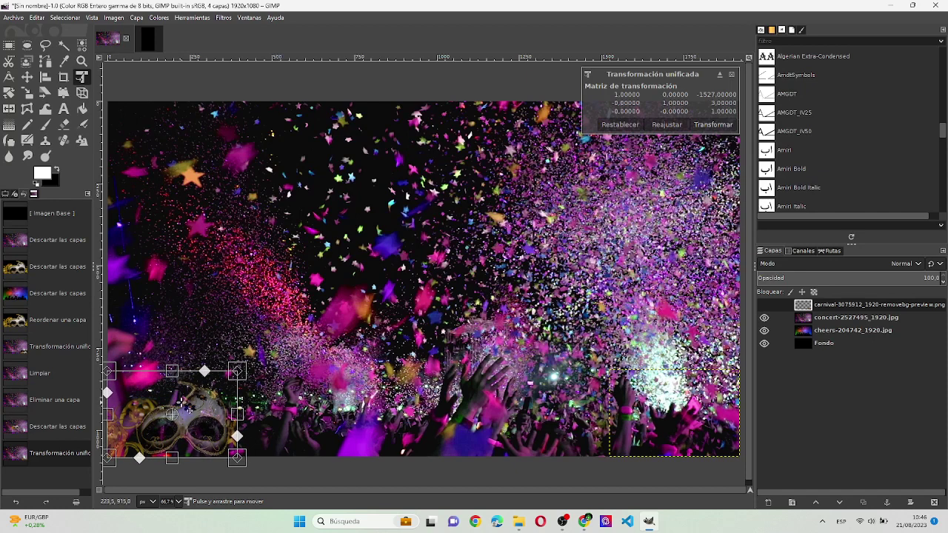
click(715, 123)
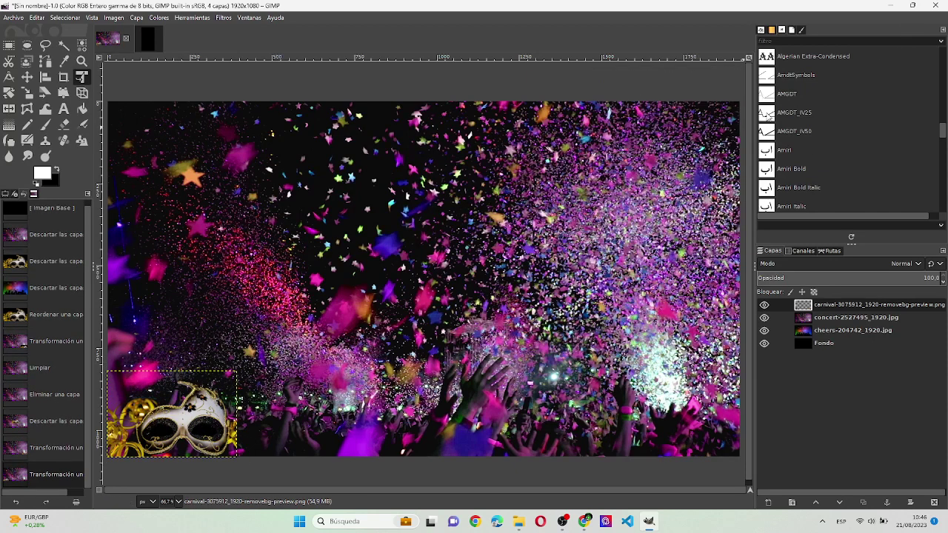
click(843, 329)
click(838, 318)
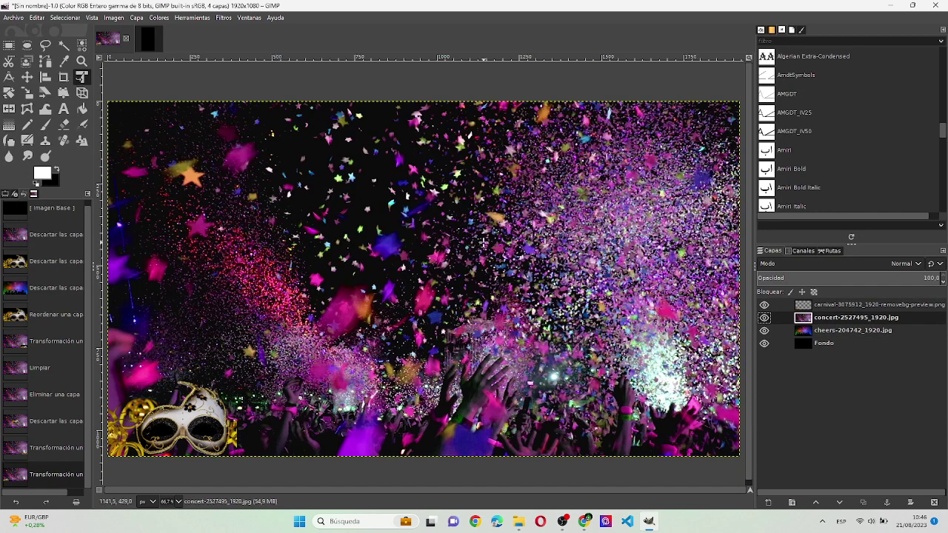
- Enlarge the concert photo slightly from its top-left corner to fill the canvas, then open Color to Alpha
click(235, 191)
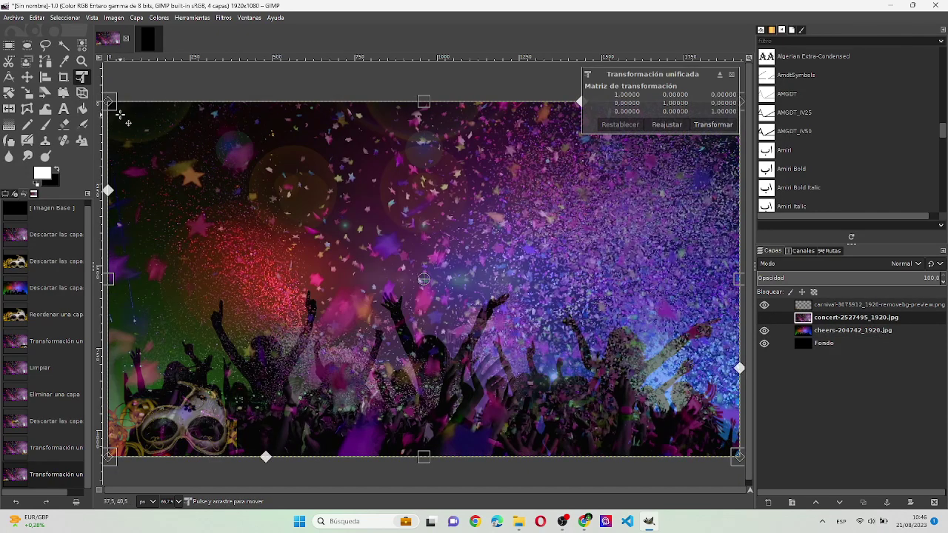
mouse_move(115, 111)
mouse_down()
mouse_move(431, 342)
mouse_move(315, 270)
mouse_move(123, 205)
mouse_move(82, 179)
mouse_move(108, 102)
mouse_up()
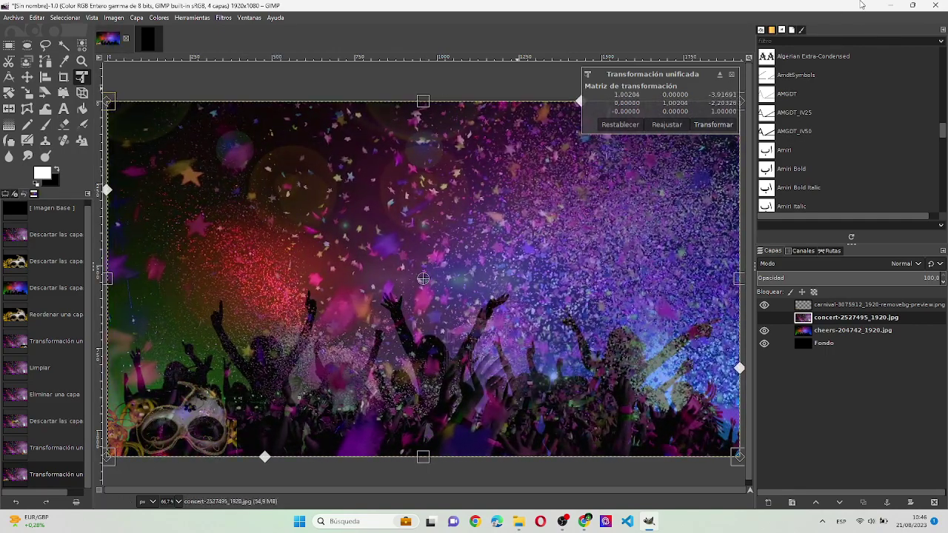
click(732, 125)
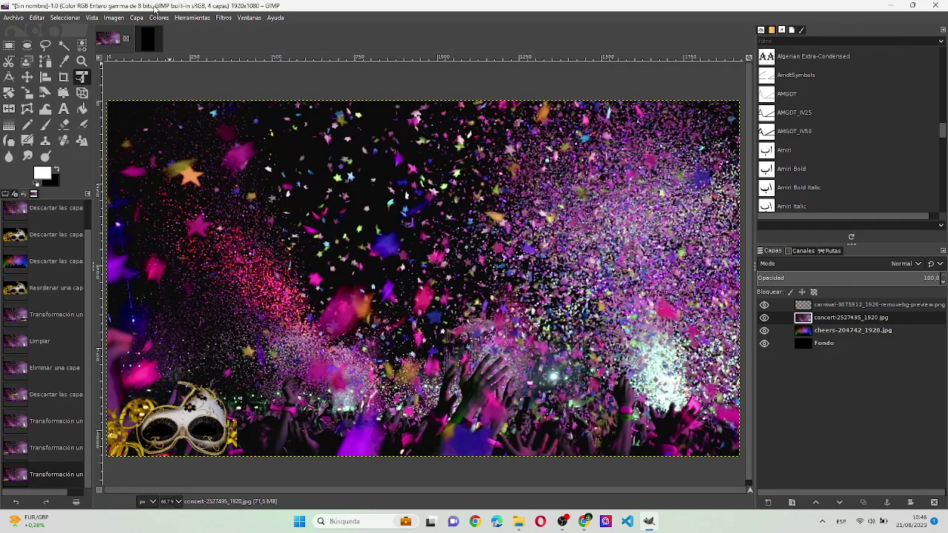
click(137, 17)
mouse_move(152, 130)
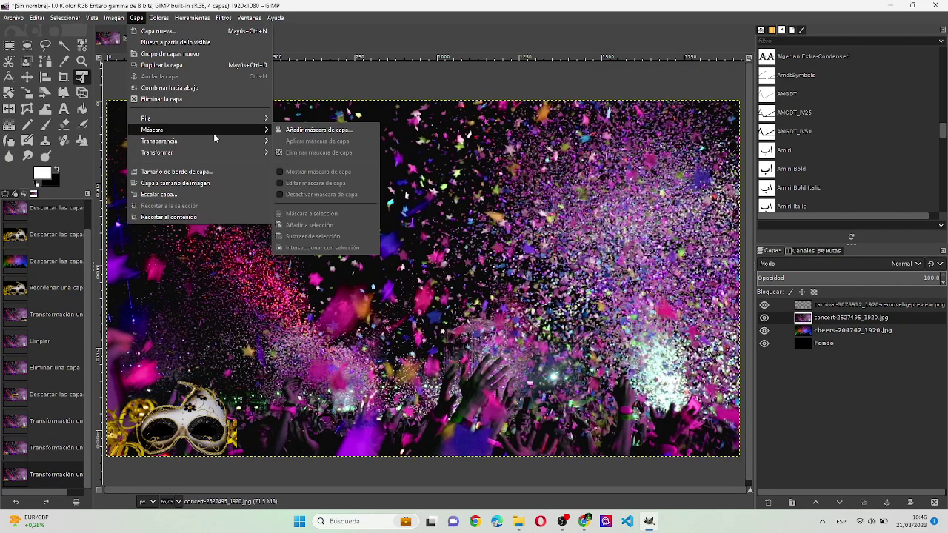
click(338, 163)
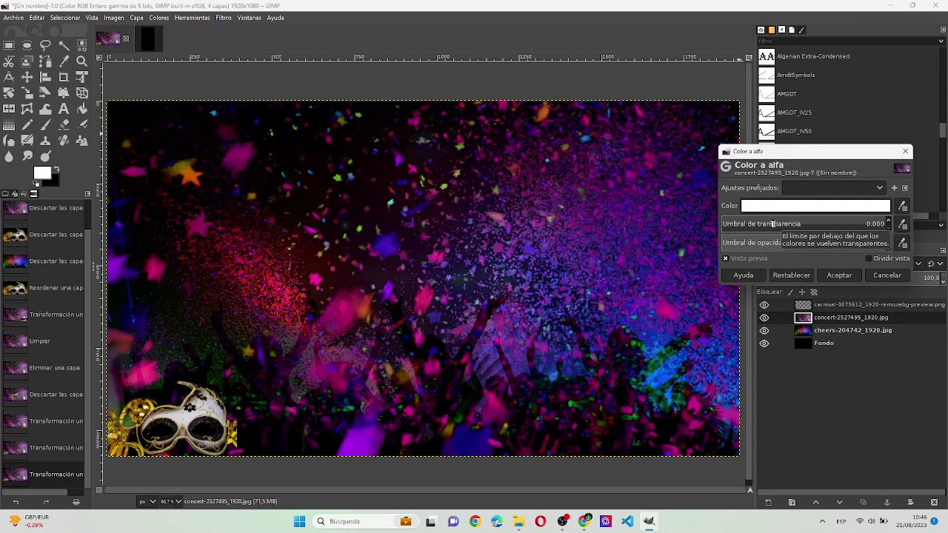
- Experiment with the Color to Alpha transparency threshold, raising it to full then lowering it
drag(772, 224, 896, 223)
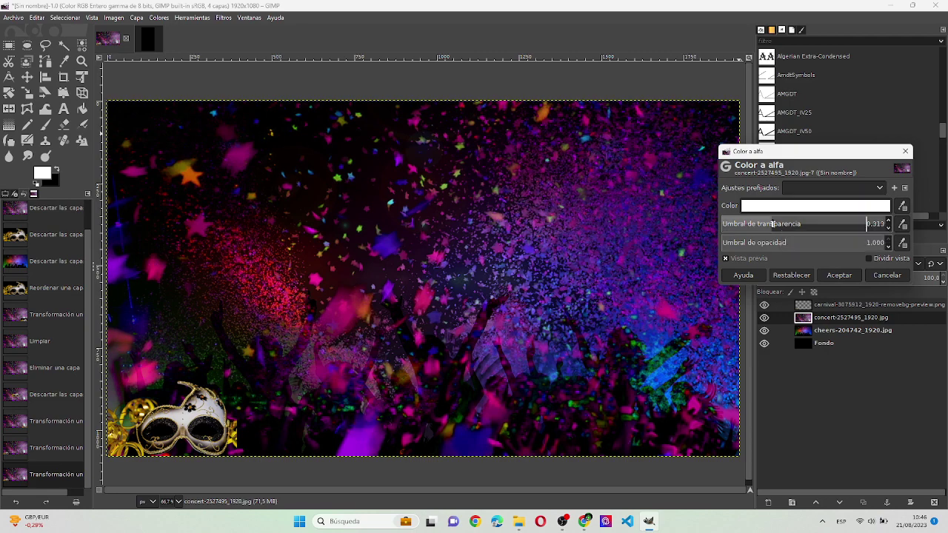
click(872, 230)
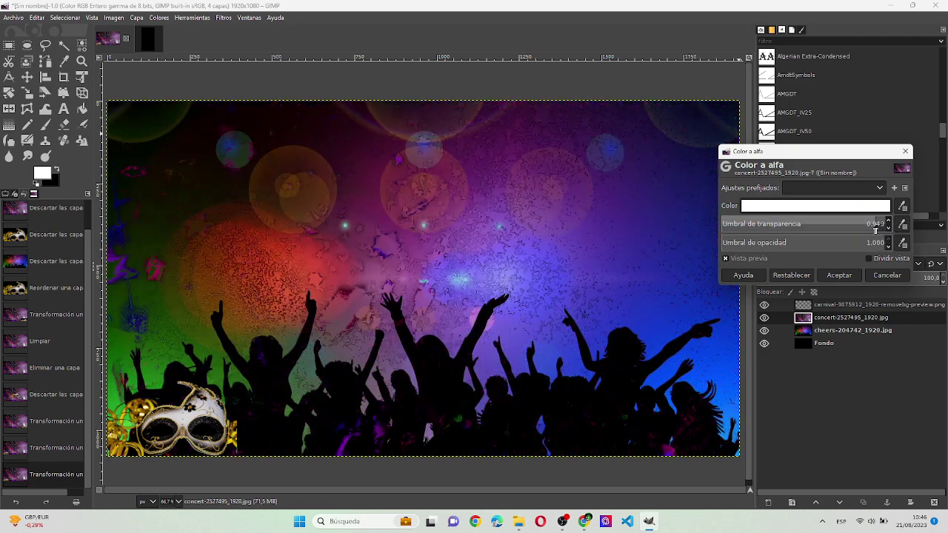
drag(867, 231, 803, 233)
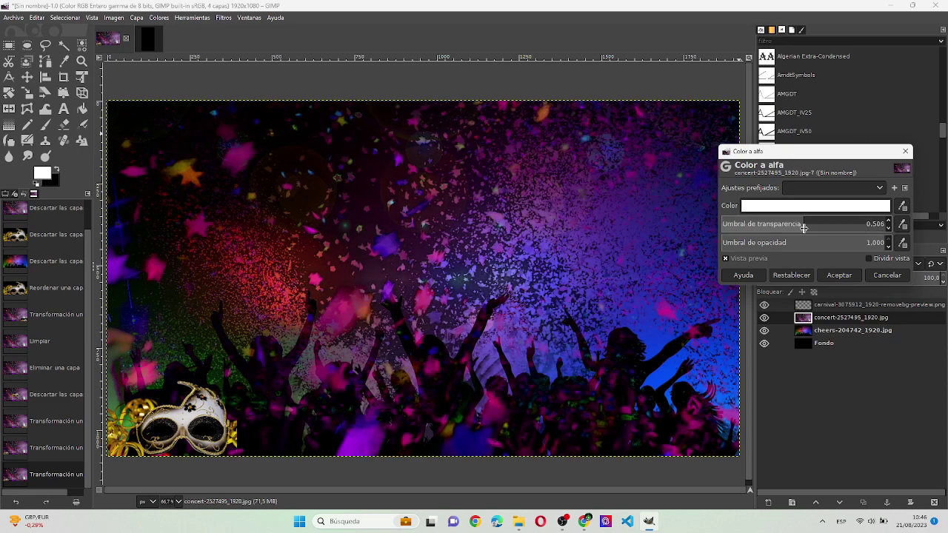
click(836, 275)
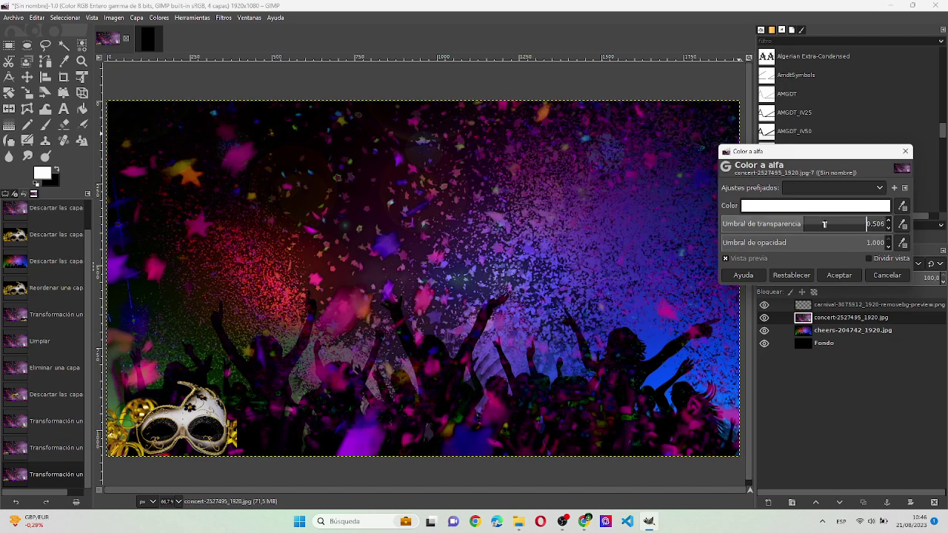
- Try red, pink, red-orange and blue as the colour to remove in Color to Alpha
click(819, 207)
click(780, 214)
mouse_move(780, 215)
mouse_down()
mouse_move(771, 123)
mouse_move(690, 103)
mouse_up()
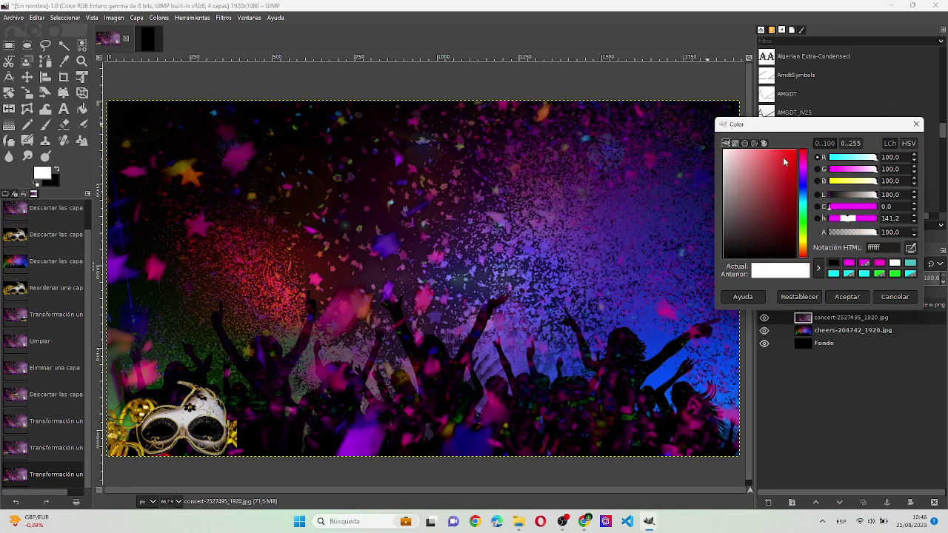
mouse_move(805, 169)
mouse_down()
mouse_move(803, 198)
mouse_move(792, 143)
mouse_move(801, 141)
mouse_up()
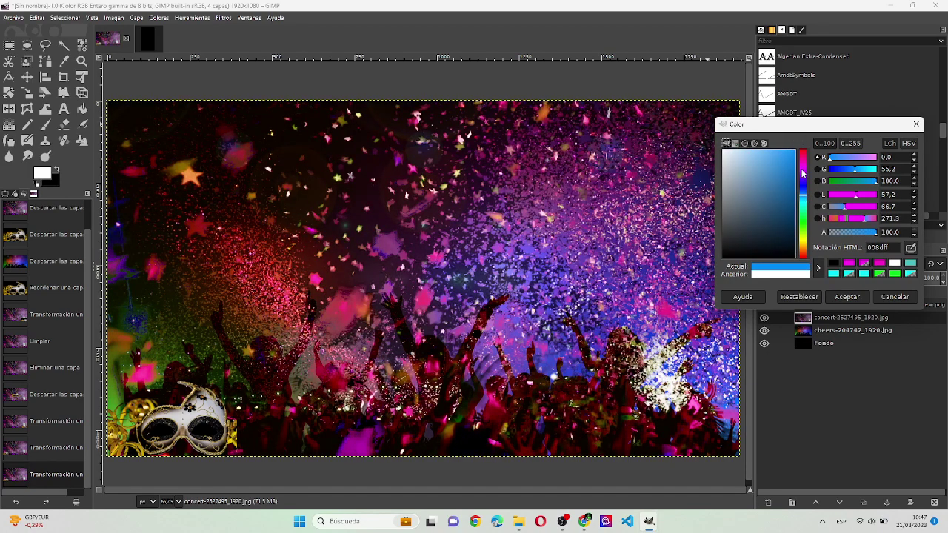
drag(803, 186, 803, 255)
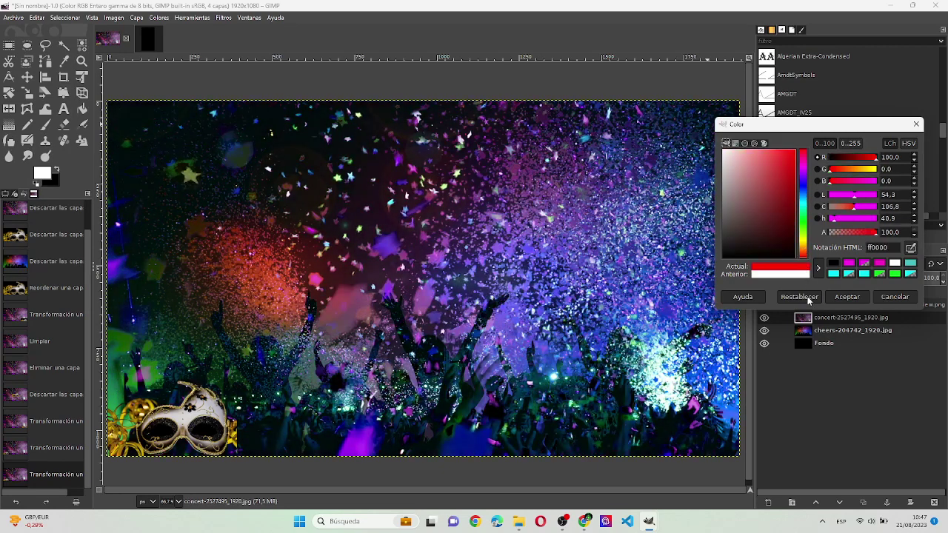
drag(803, 248, 815, 157)
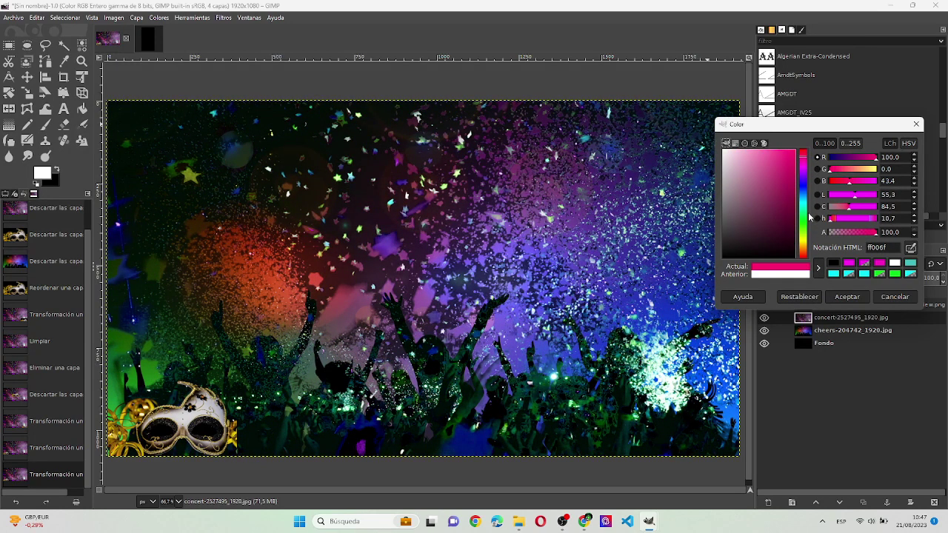
drag(802, 235, 807, 264)
drag(802, 223, 802, 158)
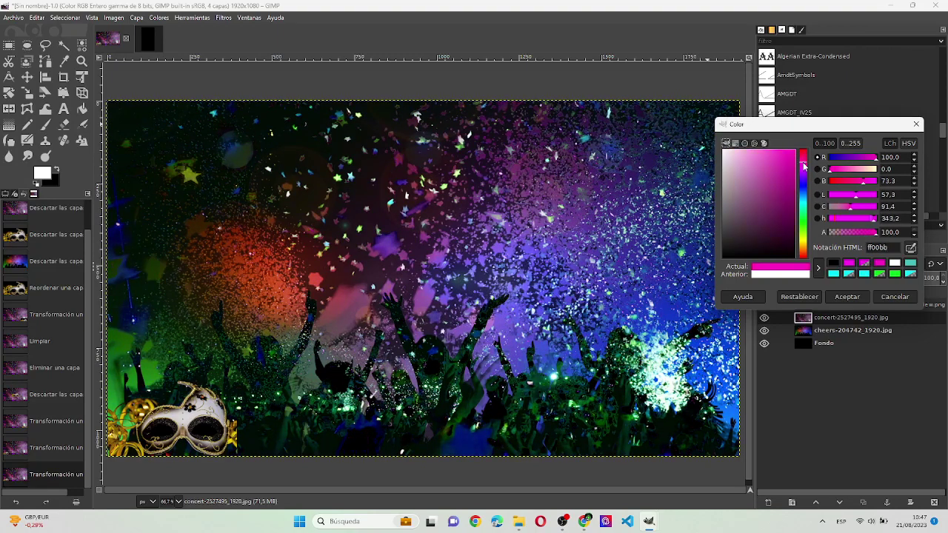
mouse_move(802, 158)
mouse_down()
mouse_move(806, 254)
mouse_move(803, 185)
mouse_up()
- Accept the medium blue, cancel Color to Alpha, and select the carnival mask layer
click(845, 297)
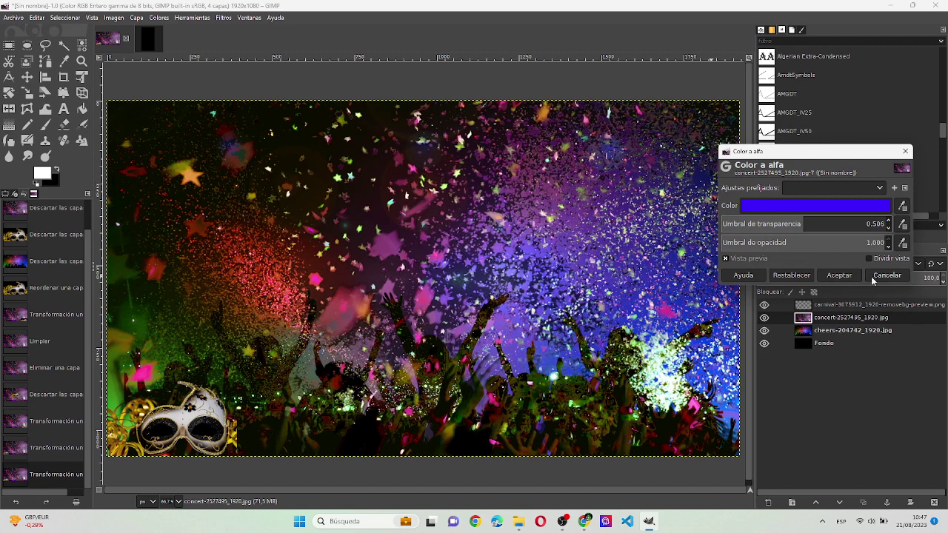
click(873, 276)
click(859, 305)
- Clear the carnival mask inside the selection, then show the Descargas folder's files as large icons
key(Delete)
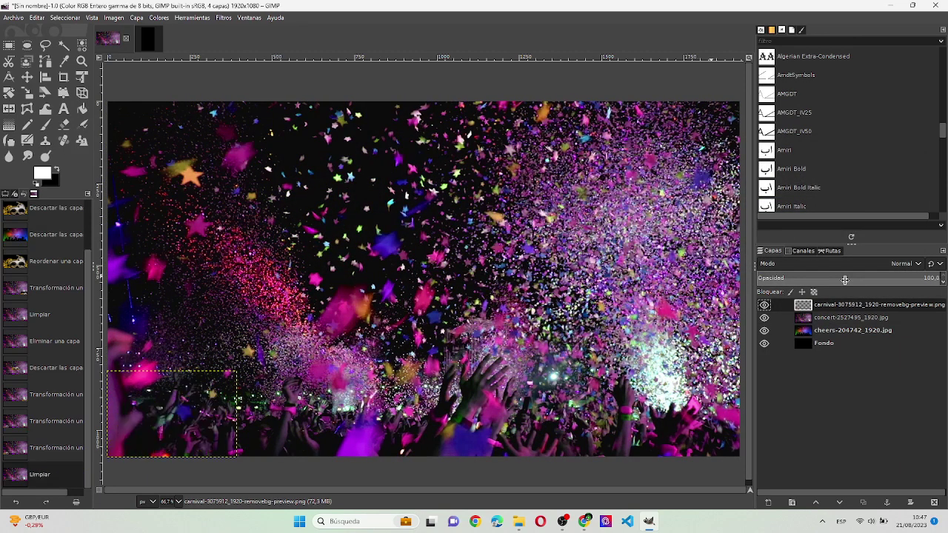
key(alt+Tab)
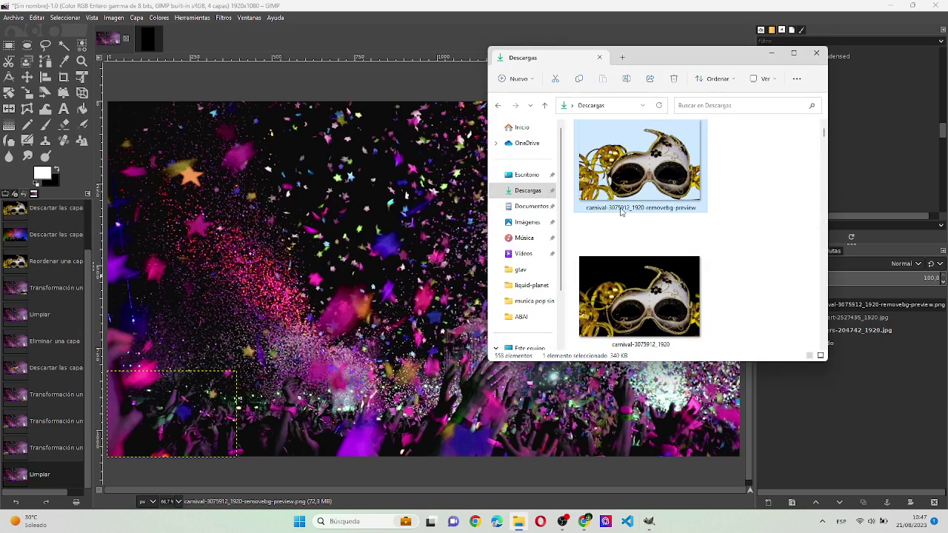
click(722, 78)
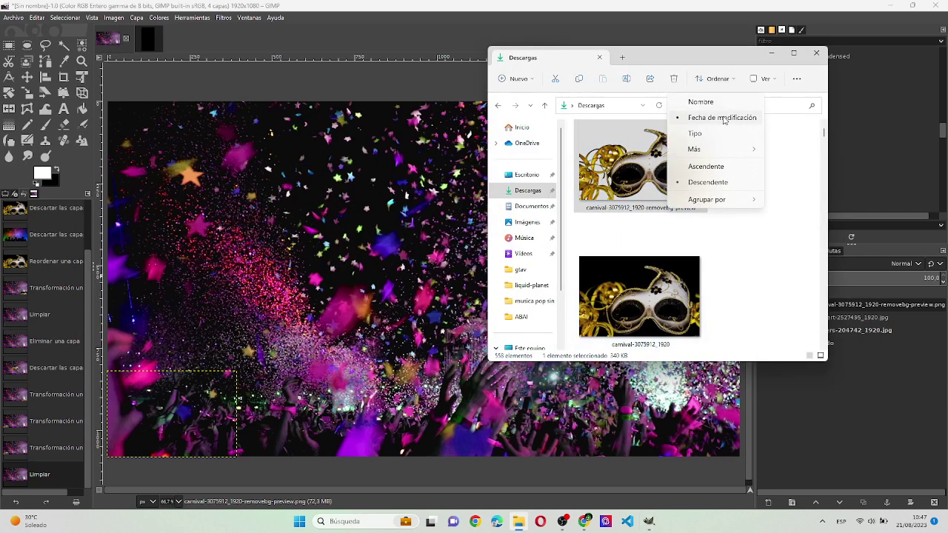
click(768, 79)
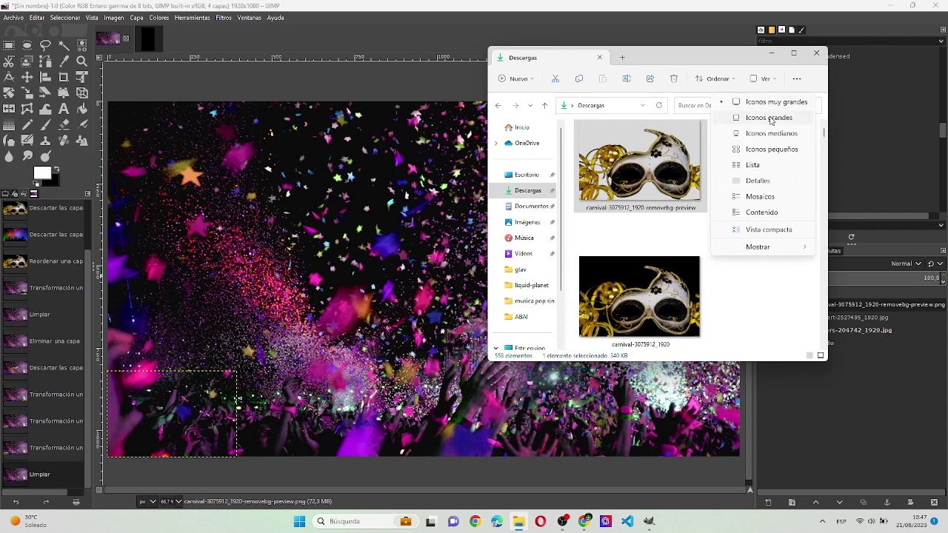
click(770, 118)
- Scroll down through the downloaded files in the Descargas folder
scroll(679, 221, down, 3)
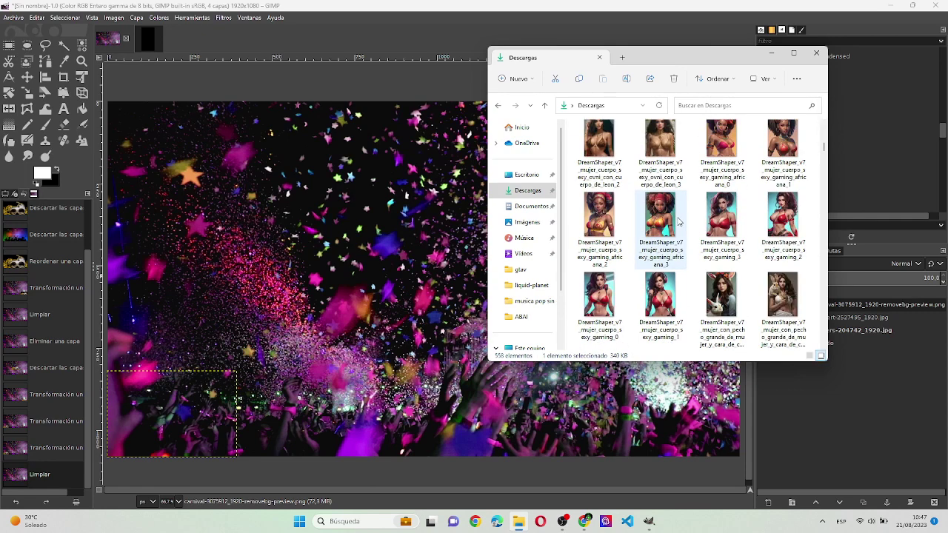
scroll(678, 221, down, 3)
scroll(709, 252, down, 3)
scroll(709, 253, down, 3)
scroll(709, 253, down, 3)
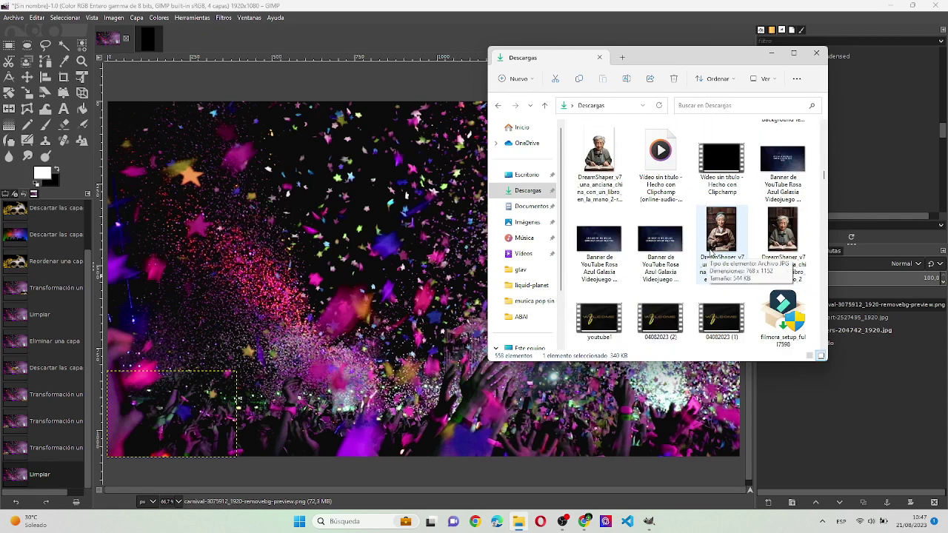
scroll(709, 254, down, 3)
scroll(711, 253, down, 3)
scroll(715, 253, down, 3)
scroll(718, 253, down, 3)
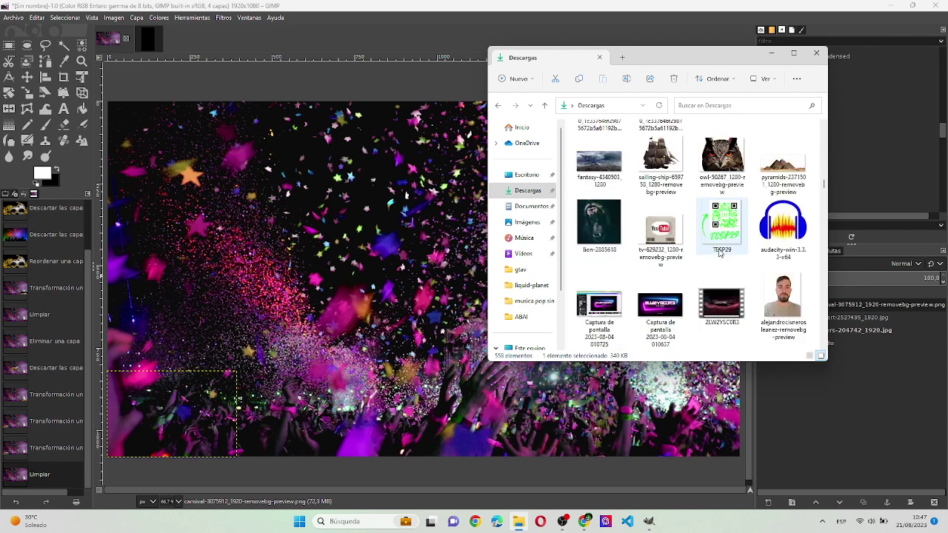
scroll(719, 253, down, 3)
scroll(720, 253, down, 3)
scroll(722, 256, down, 3)
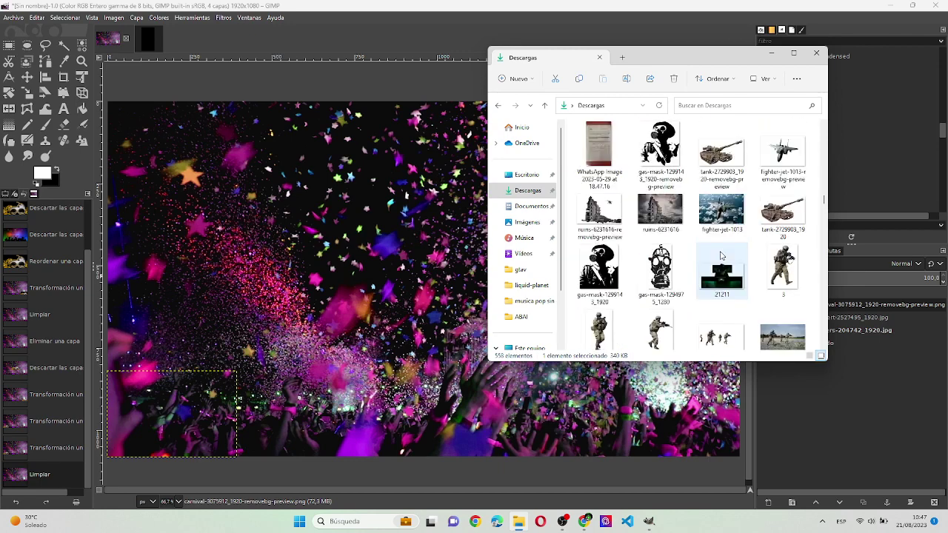
scroll(721, 257, down, 3)
scroll(722, 255, down, 3)
scroll(722, 255, down, 3)
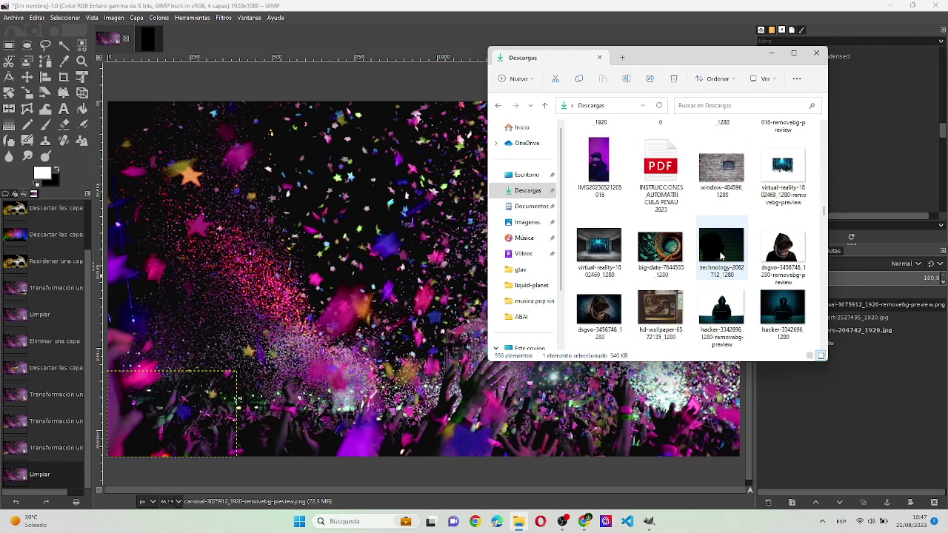
scroll(722, 256, up, 3)
scroll(723, 256, down, 3)
scroll(722, 256, down, 3)
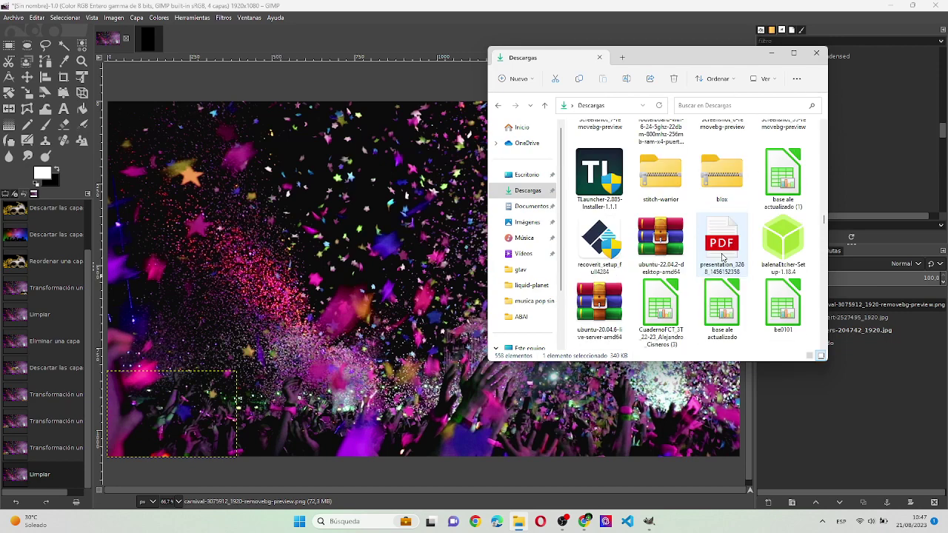
scroll(722, 256, down, 3)
scroll(722, 257, down, 1)
scroll(722, 258, up, 5)
scroll(722, 258, up, 5)
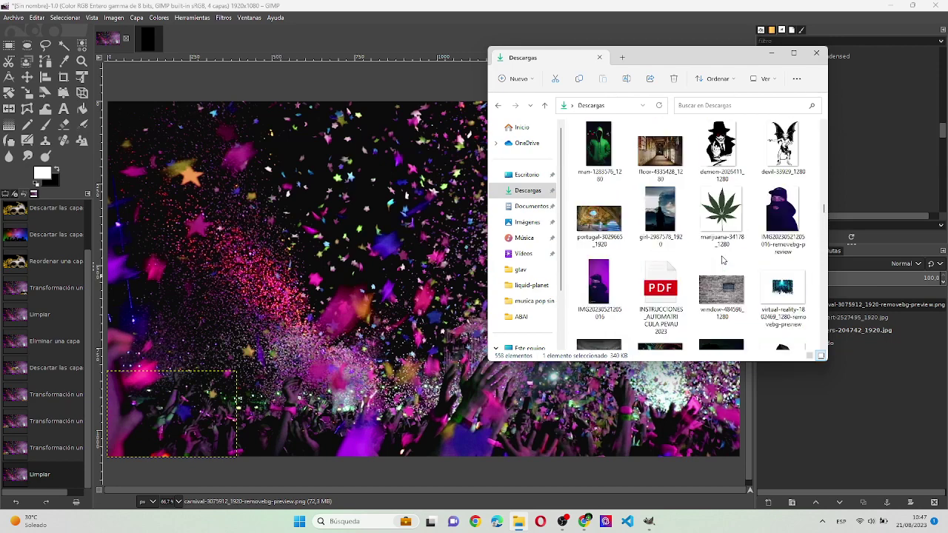
scroll(722, 258, down, 1)
scroll(711, 237, down, 3)
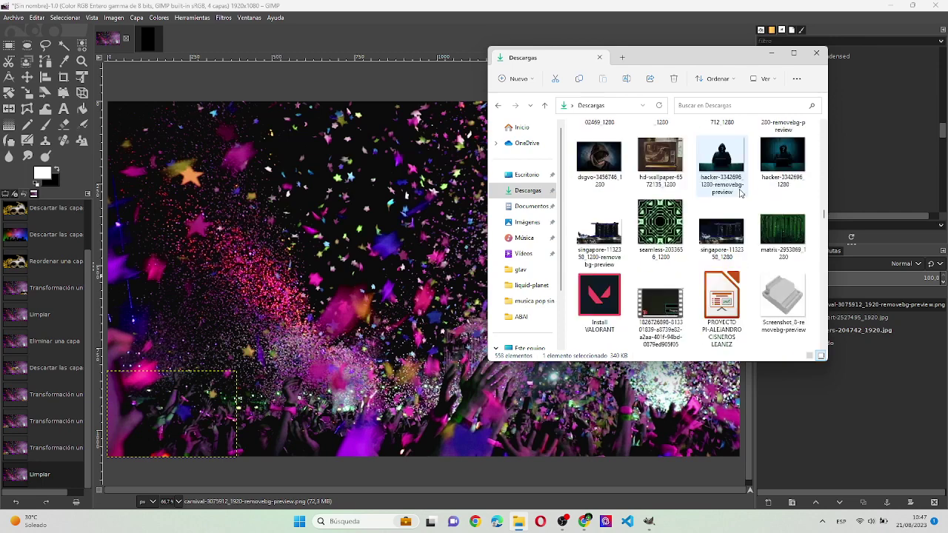
scroll(737, 191, down, 3)
scroll(737, 189, down, 3)
scroll(737, 188, down, 3)
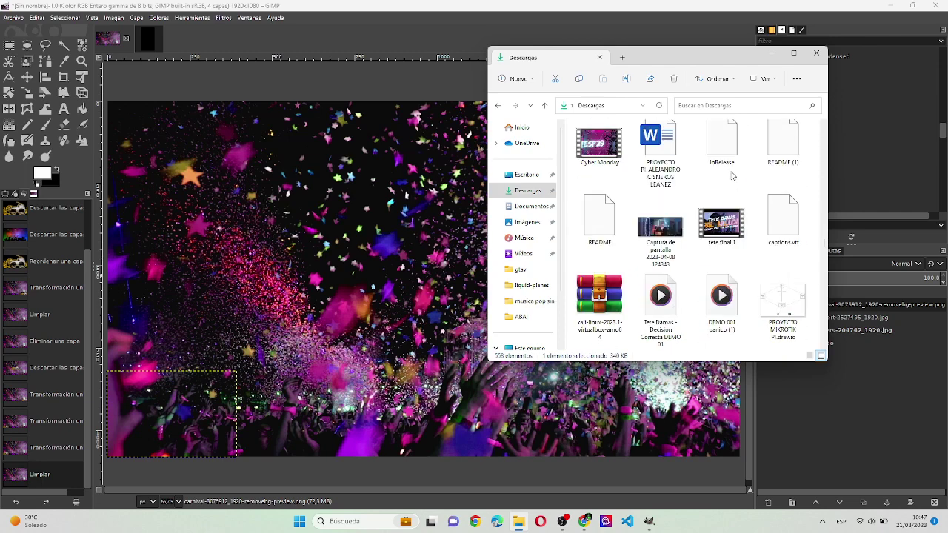
scroll(732, 175, down, 5)
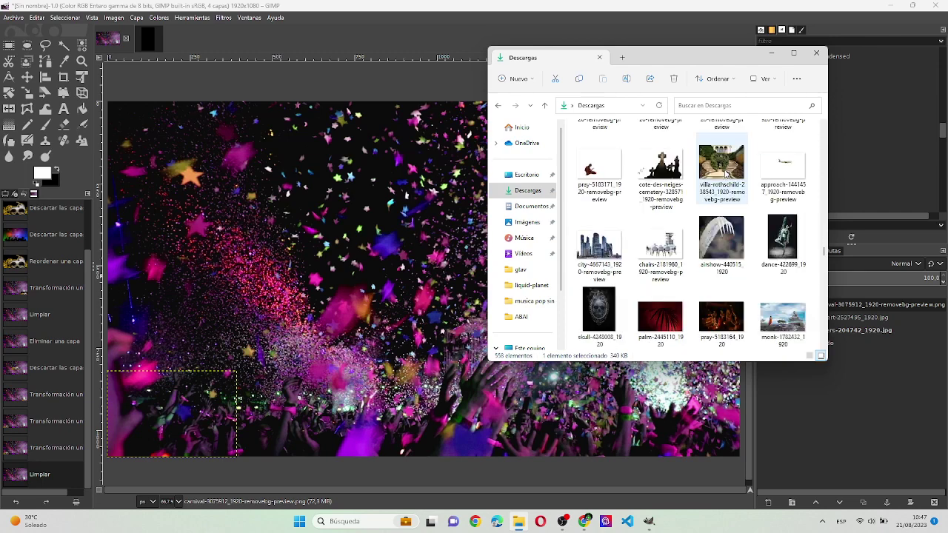
scroll(726, 174, down, 5)
scroll(726, 175, down, 5)
scroll(725, 176, down, 5)
scroll(724, 178, down, 5)
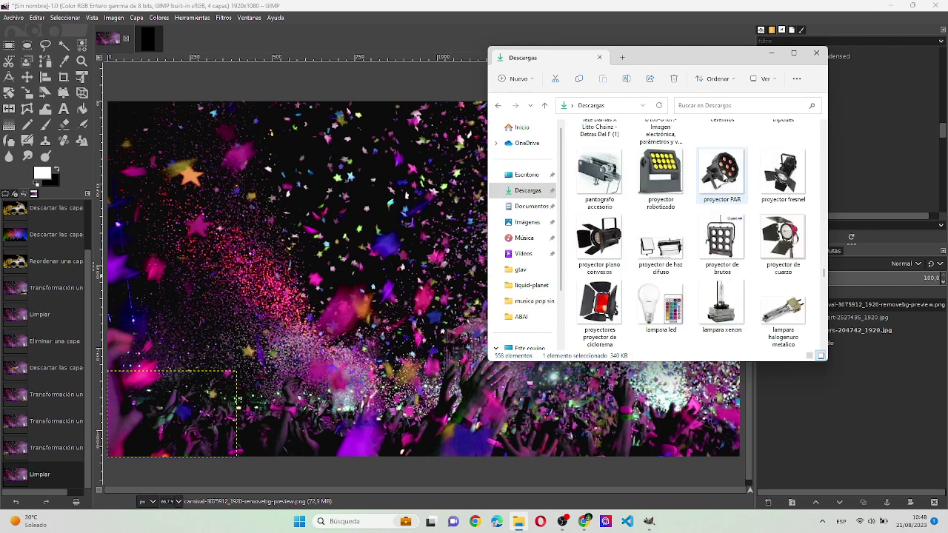
scroll(724, 178, down, 5)
scroll(724, 178, down, 5)
scroll(725, 174, down, 5)
scroll(733, 148, down, 3)
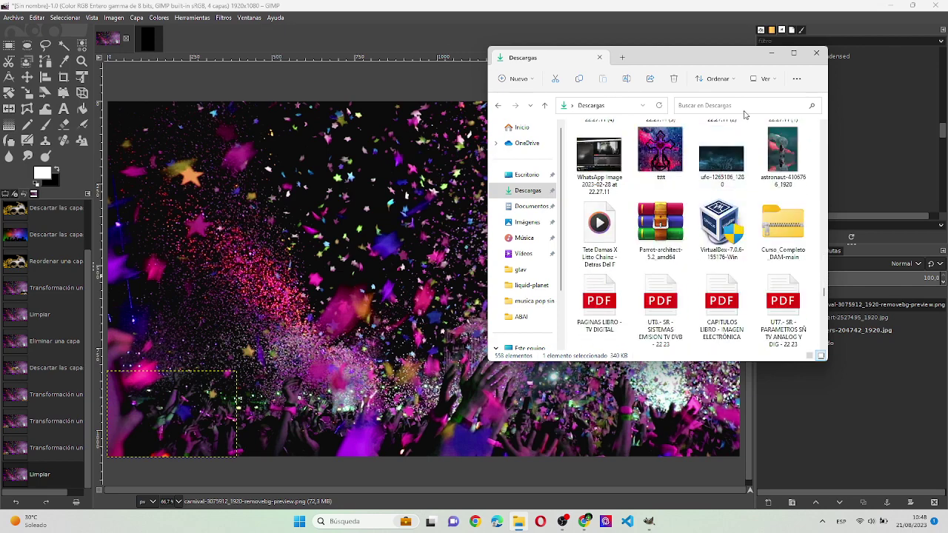
- Maximize the Descargas window, return to the top of the list and go to Ubuntu (O:)
click(795, 54)
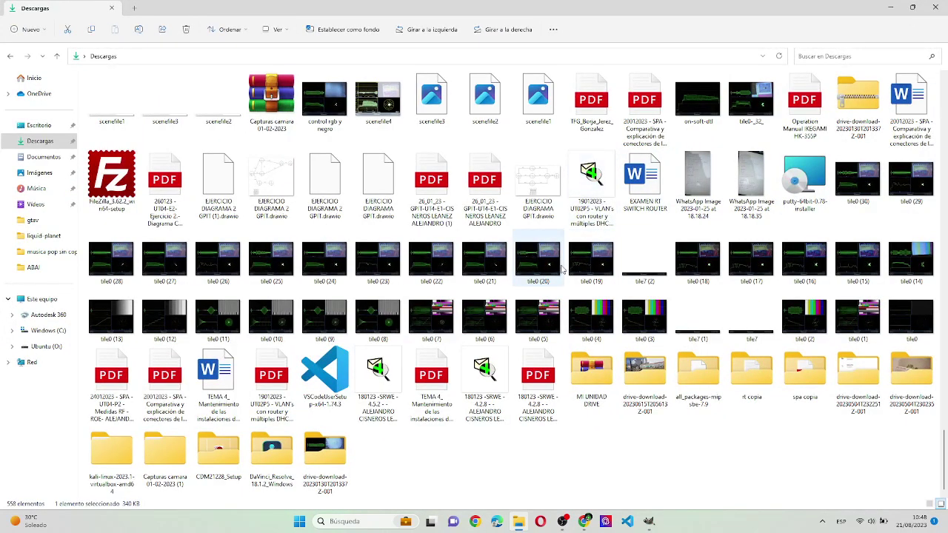
scroll(562, 270, up, 5)
scroll(561, 269, up, 5)
scroll(561, 270, up, 3)
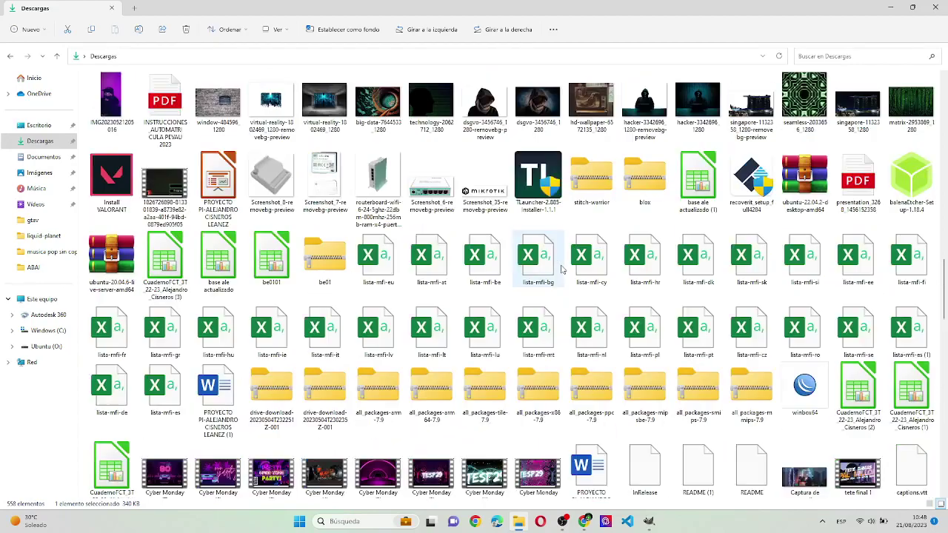
scroll(561, 270, up, 3)
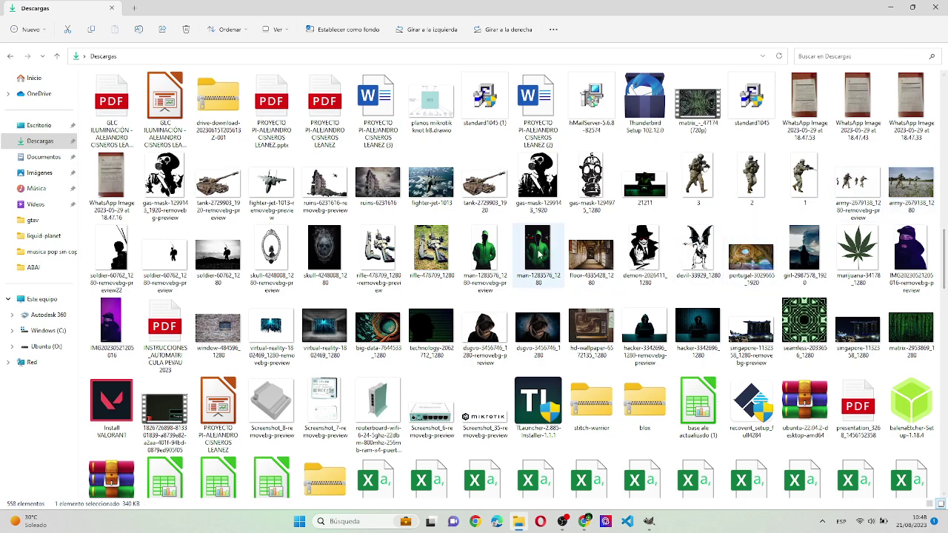
scroll(406, 254, up, 5)
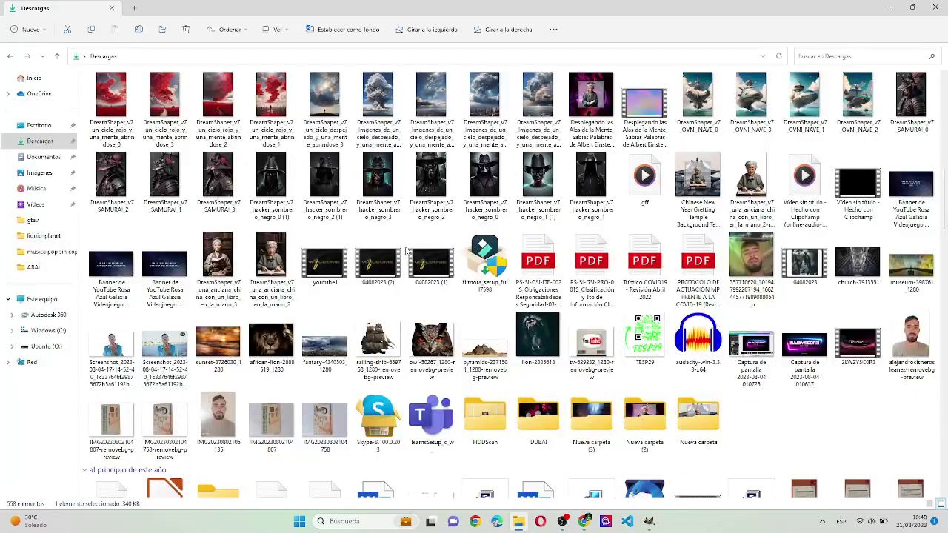
scroll(405, 250, up, 2)
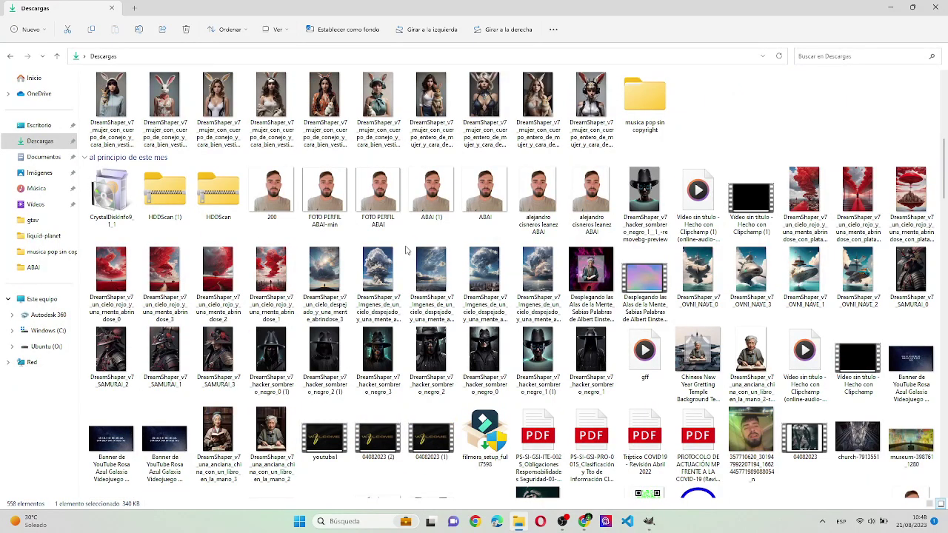
scroll(407, 248, up, 4)
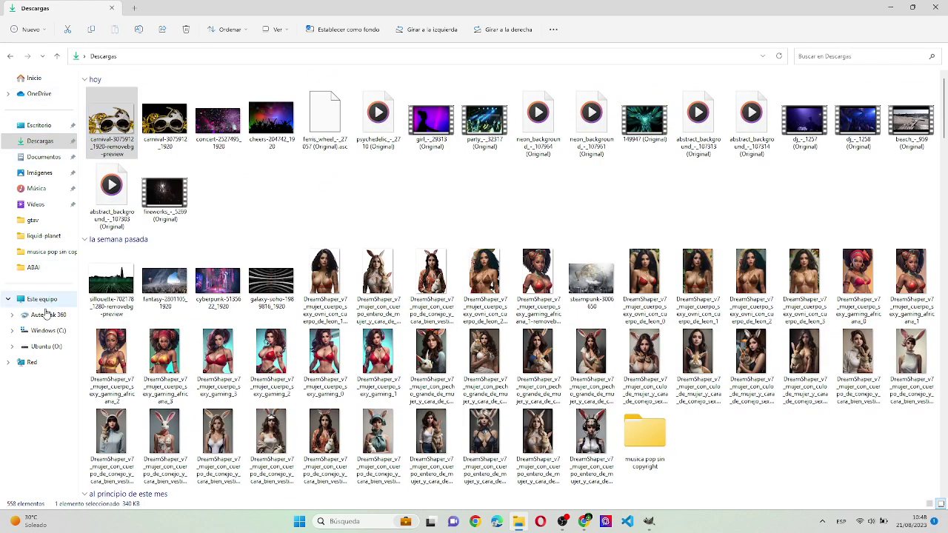
click(46, 347)
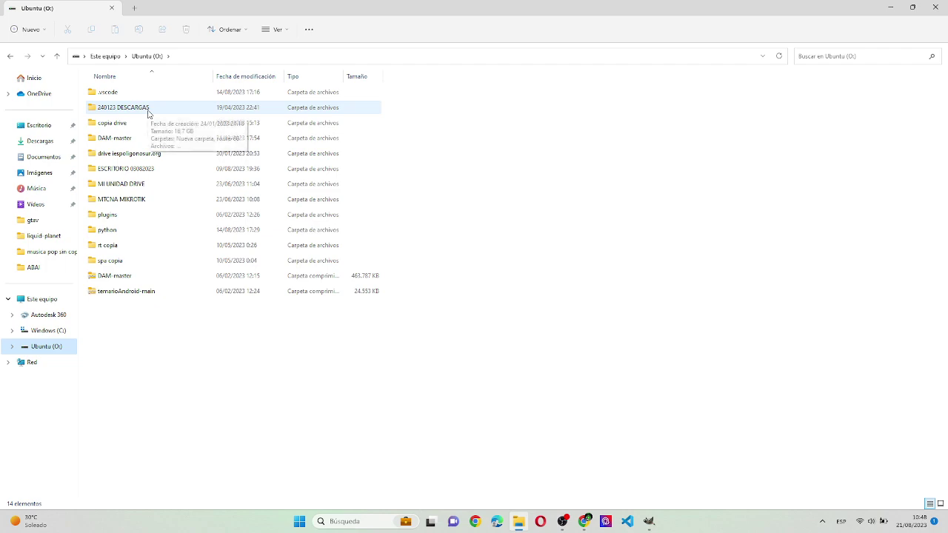
- Browse the 240123 DESCARGAS and Nueva carpeta folders, then return to the Ubuntu (O:) drive
double_click(149, 111)
scroll(199, 240, down, 2)
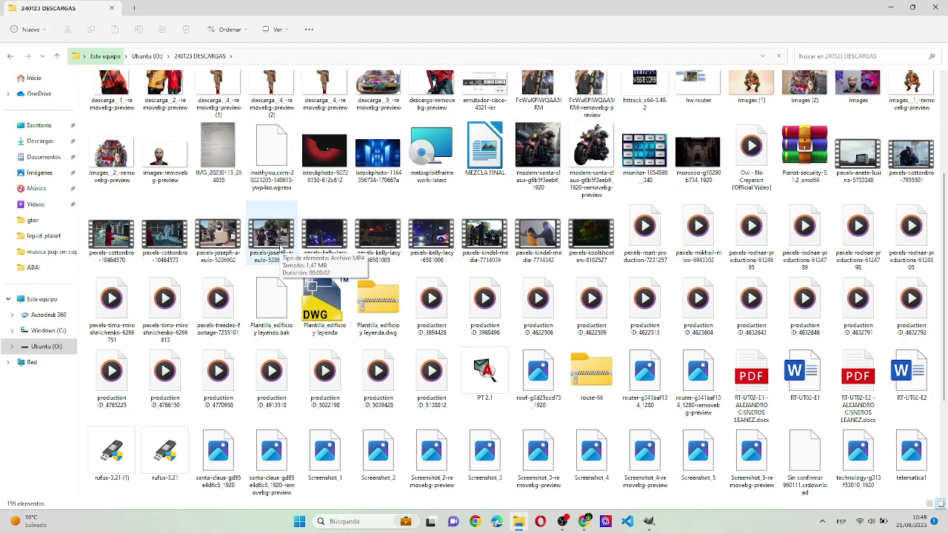
scroll(280, 245, up, 2)
scroll(280, 244, down, 4)
scroll(281, 252, up, 5)
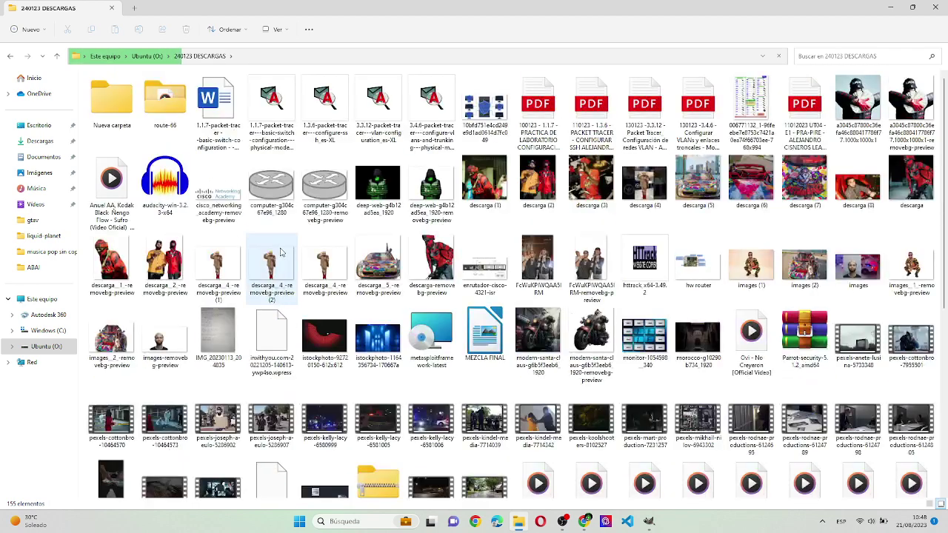
double_click(123, 111)
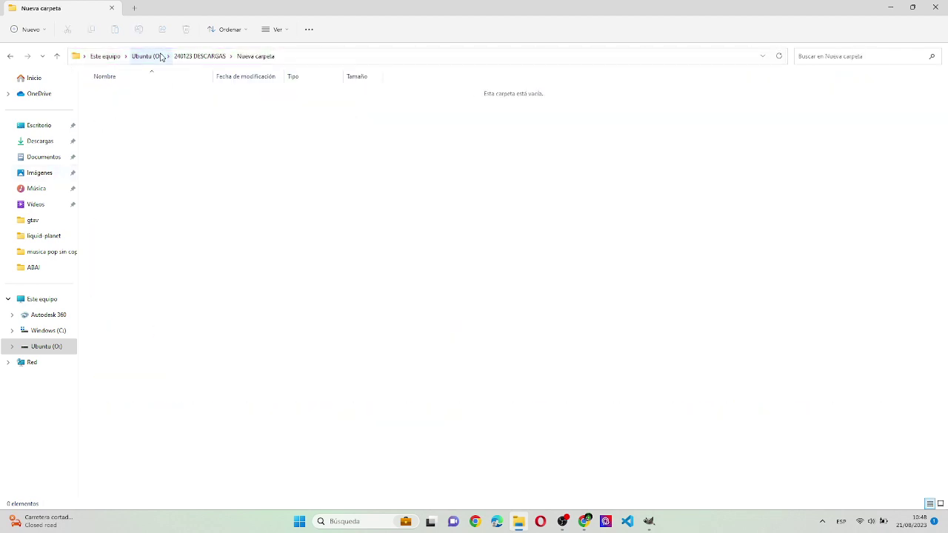
click(199, 54)
scroll(175, 149, down, 5)
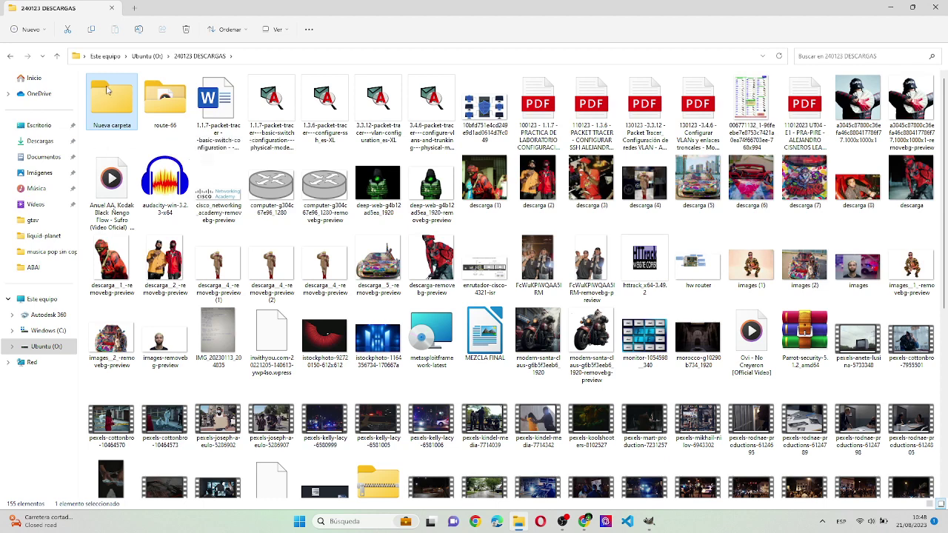
click(134, 59)
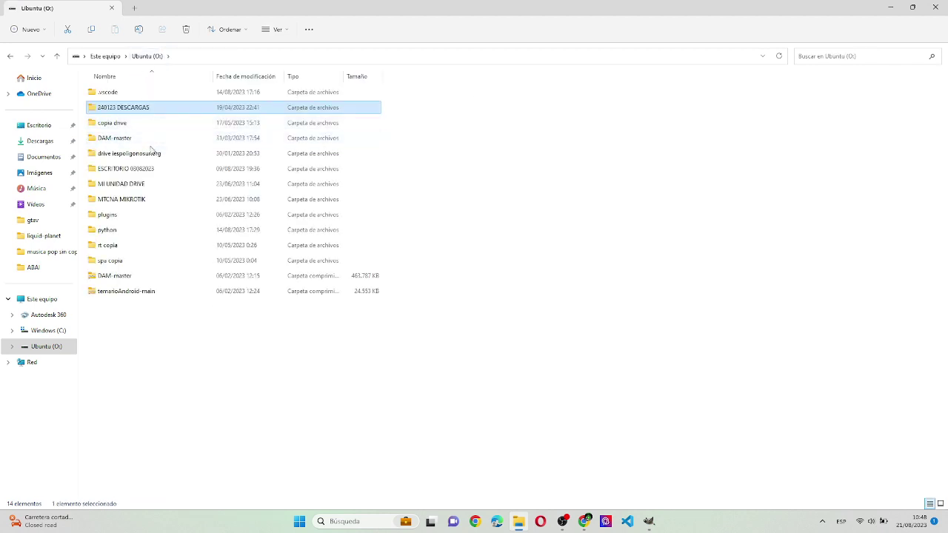
- Show the ESCRITORIO 03082023 folder as large icons and drag TODOEDITADOSPAIN1 into GIMP as a layer
double_click(146, 172)
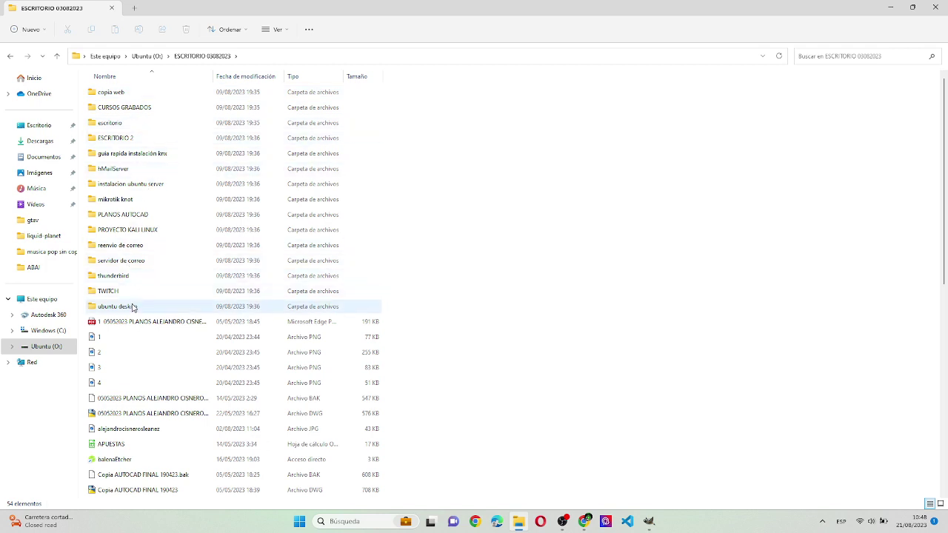
click(279, 31)
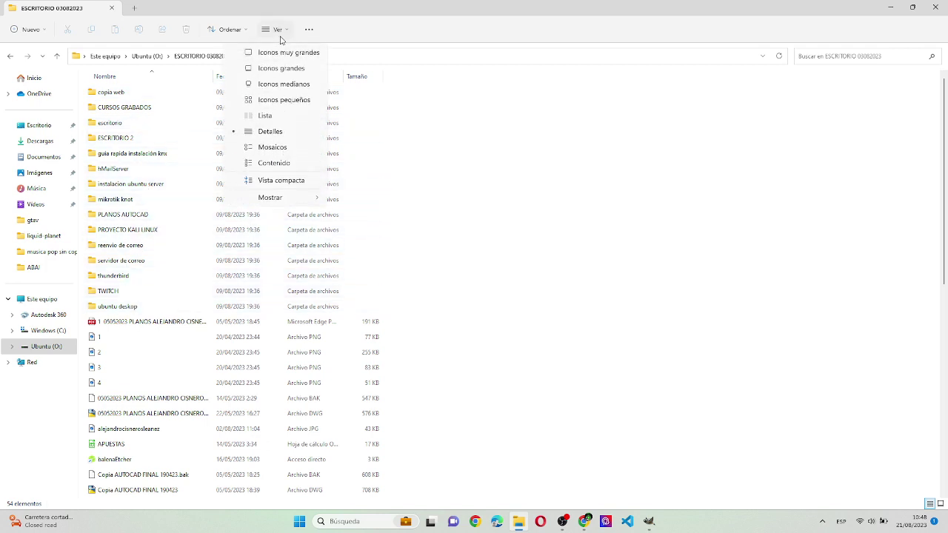
click(281, 69)
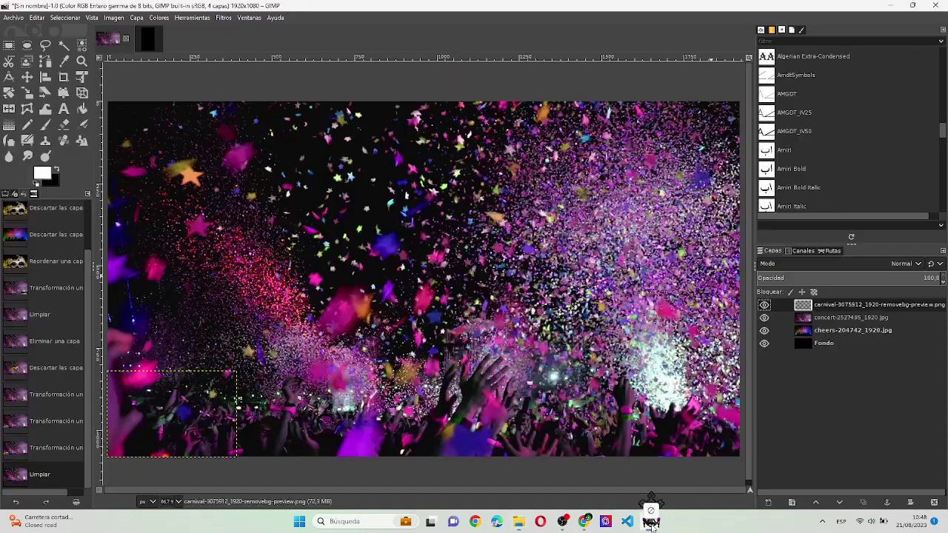
mouse_move(219, 358)
mouse_down()
mouse_move(605, 369)
mouse_move(593, 338)
mouse_up()
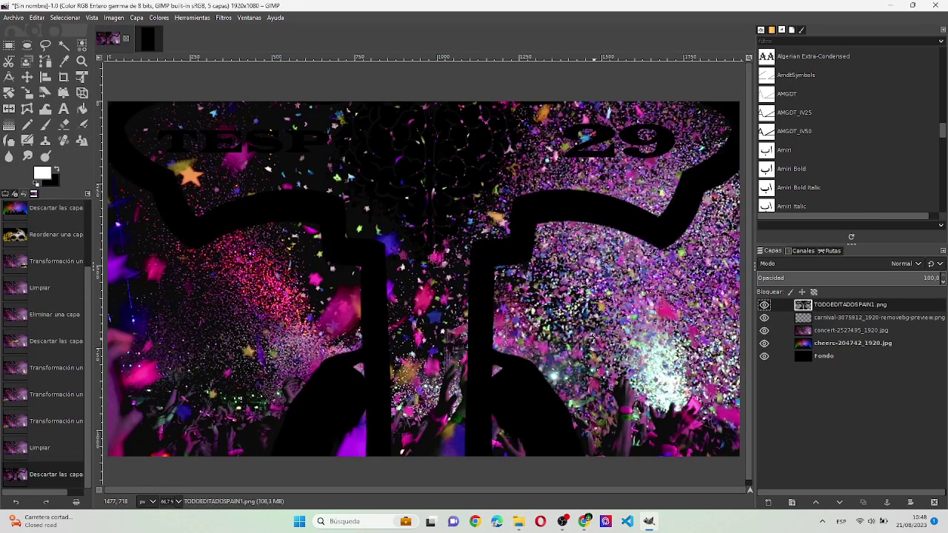
- Scale the TODOEDITADOSPAIN1 logo layer down to about 8.5%, placing it mid-image
click(82, 76)
click(483, 325)
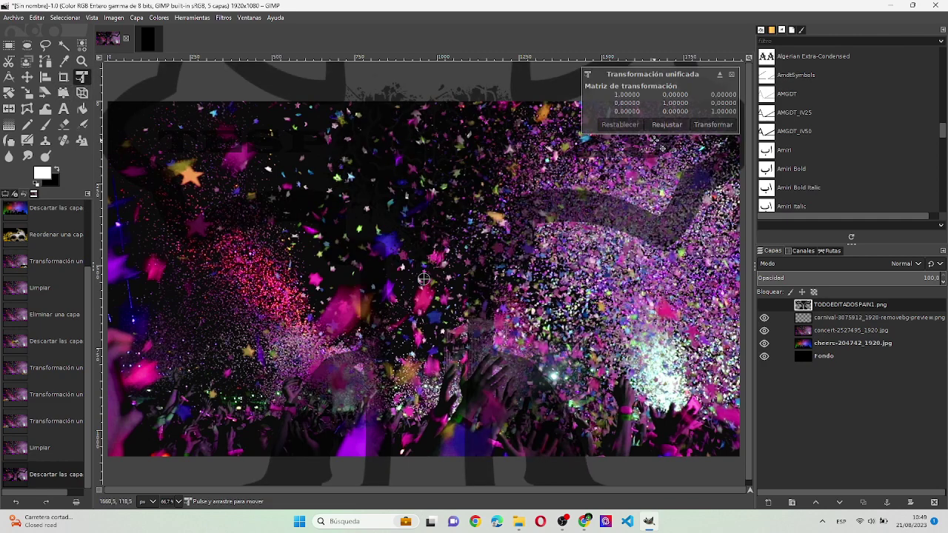
click(667, 125)
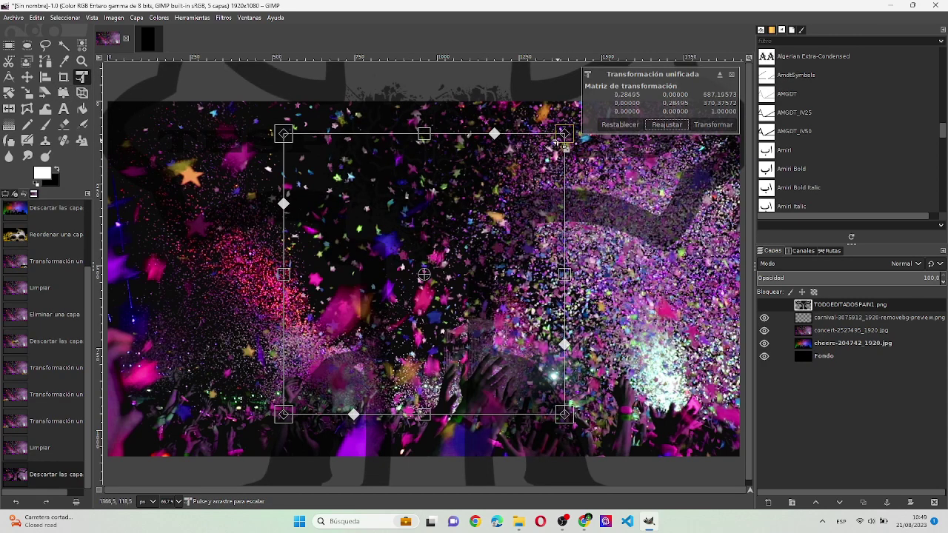
mouse_move(565, 145)
mouse_down()
mouse_move(368, 342)
mouse_move(425, 283)
mouse_move(420, 264)
mouse_up()
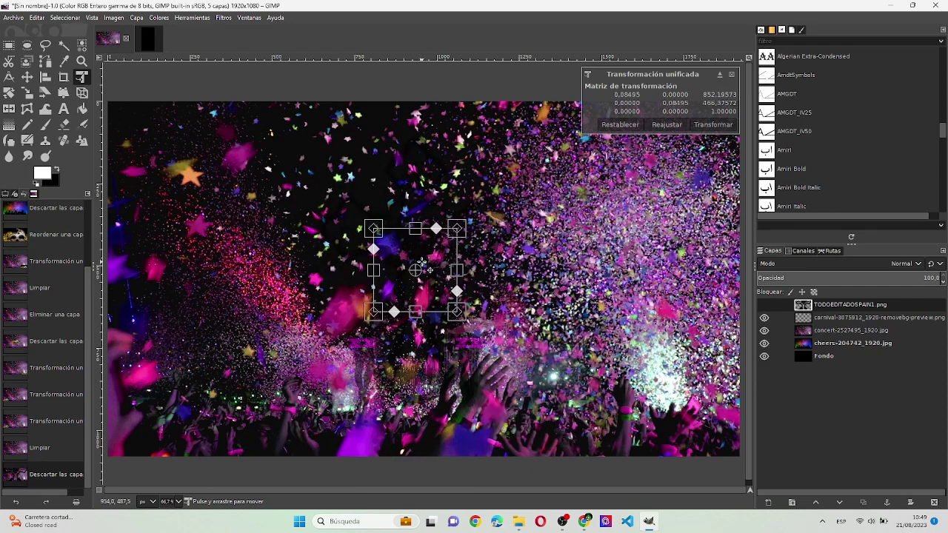
click(714, 124)
click(136, 17)
mouse_move(158, 17)
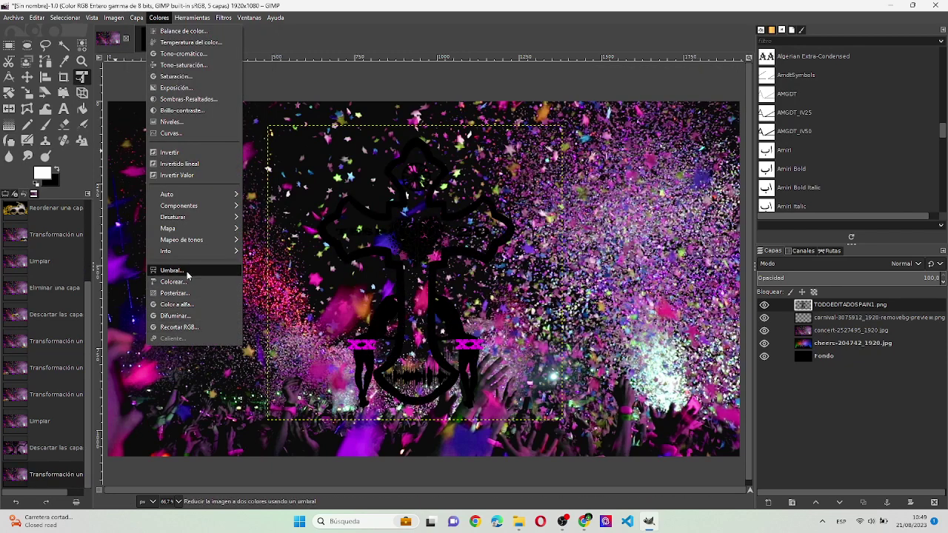
- Apply a 0–140 Threshold to the logo layer so the cross emblem turns white
click(189, 271)
mouse_move(220, 277)
mouse_down()
mouse_move(237, 279)
mouse_move(136, 278)
mouse_up()
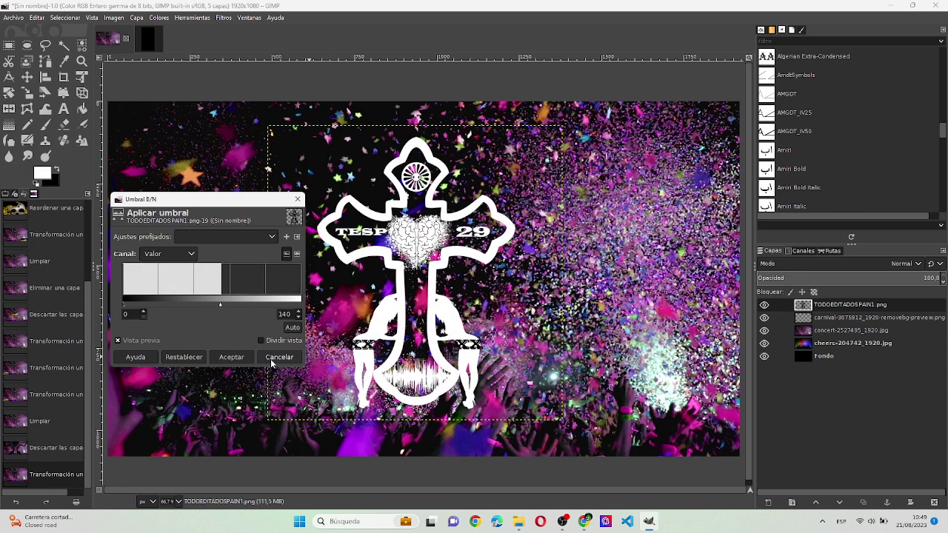
click(246, 357)
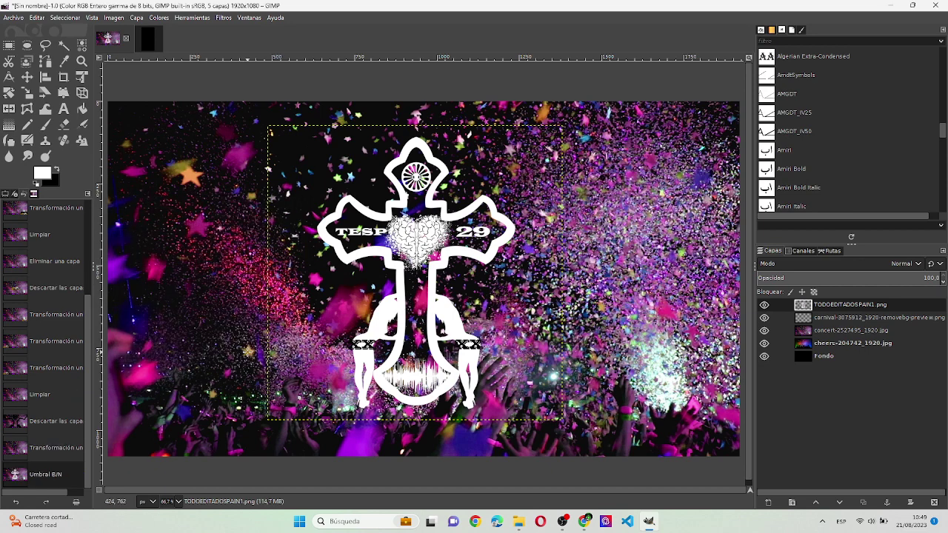
click(167, 20)
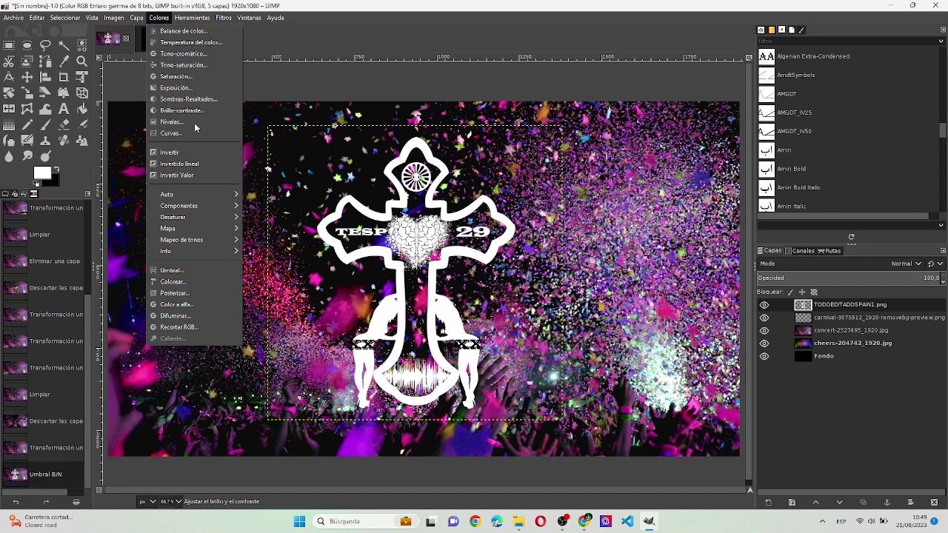
- Colorize the logo, trying red and magenta tints before settling on a light neutral grey
click(191, 282)
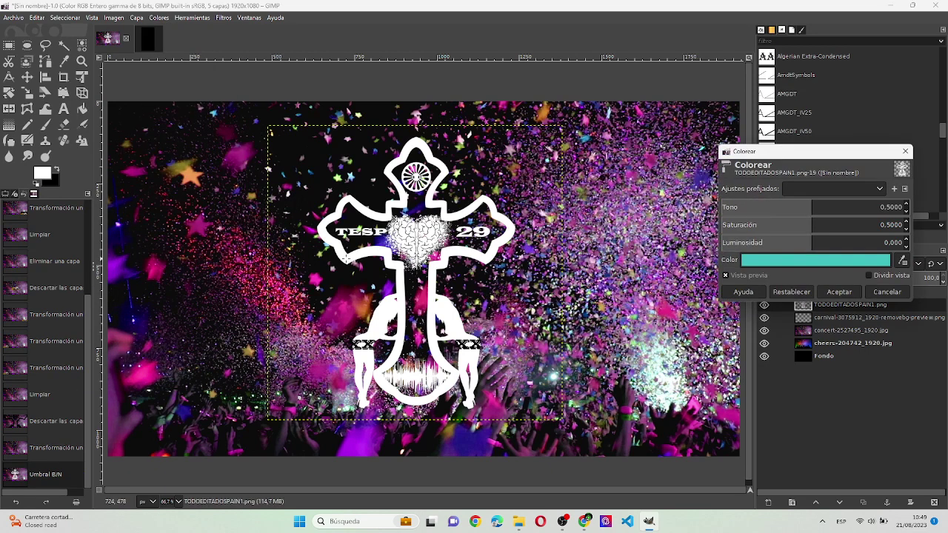
click(829, 261)
drag(812, 265, 821, 220)
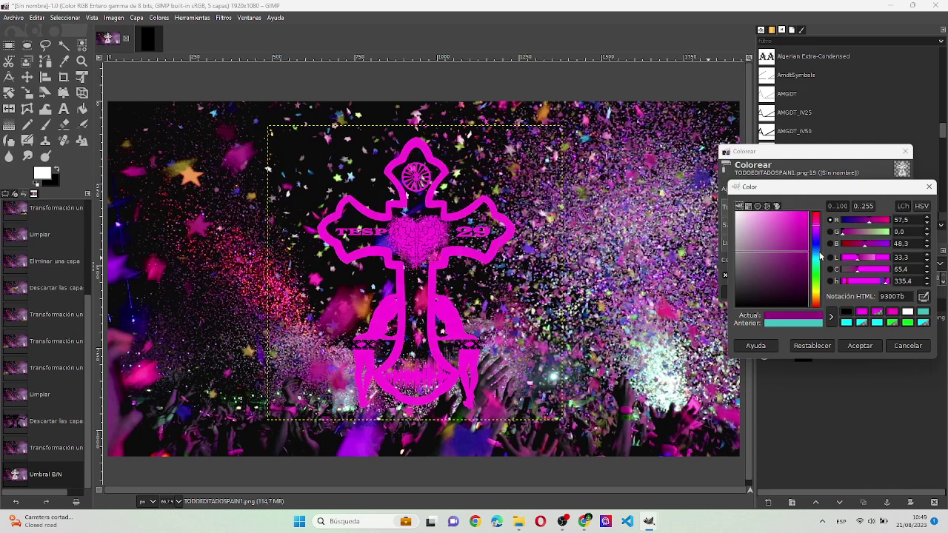
mouse_move(821, 219)
mouse_down()
mouse_move(817, 237)
mouse_move(789, 236)
mouse_move(764, 287)
mouse_up()
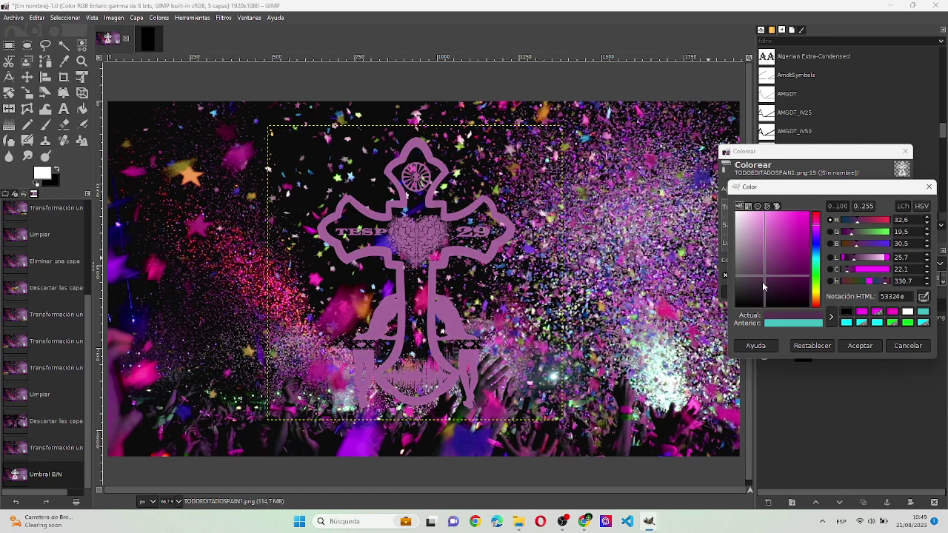
mouse_move(764, 287)
mouse_down()
mouse_move(735, 220)
mouse_move(721, 247)
mouse_up()
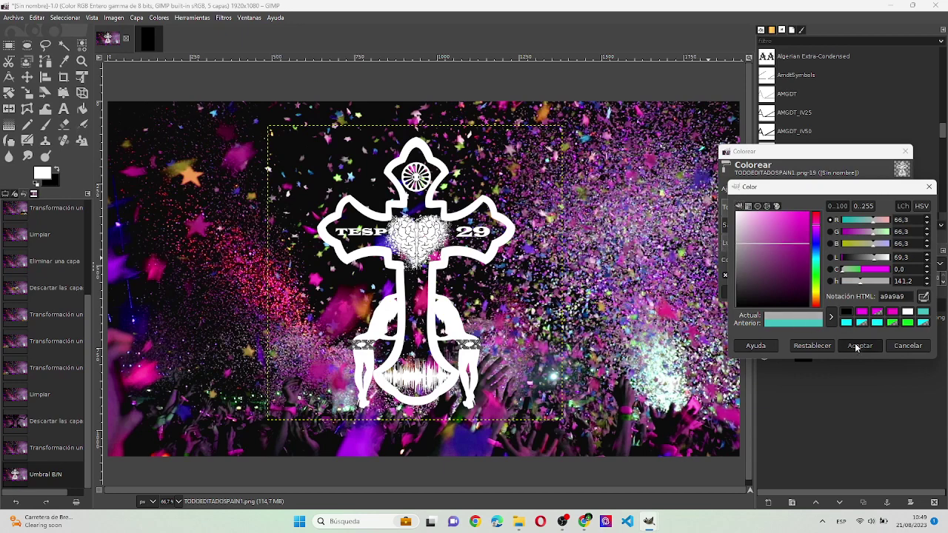
click(856, 347)
click(829, 294)
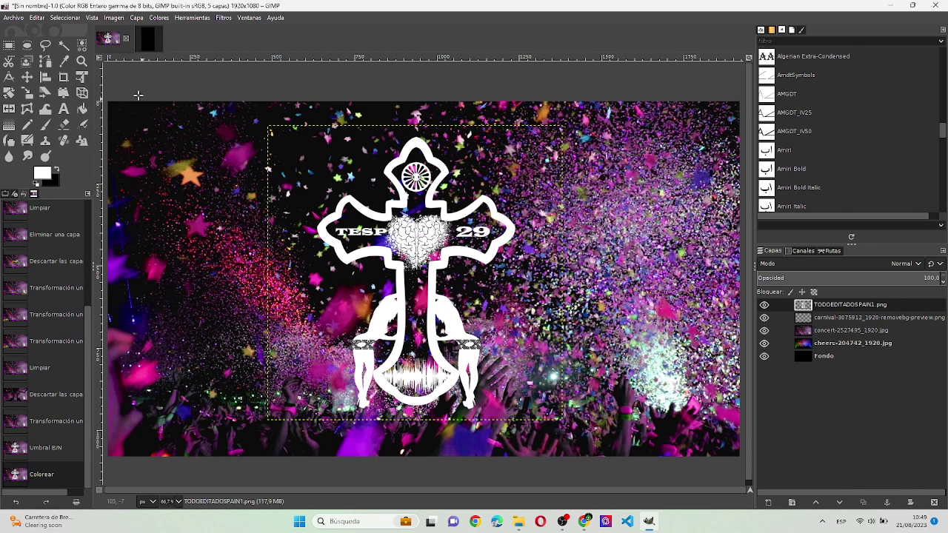
- Export the image to the Desktop (Escritorio) as PORTADA MUSICA.png with default PNG options
click(18, 18)
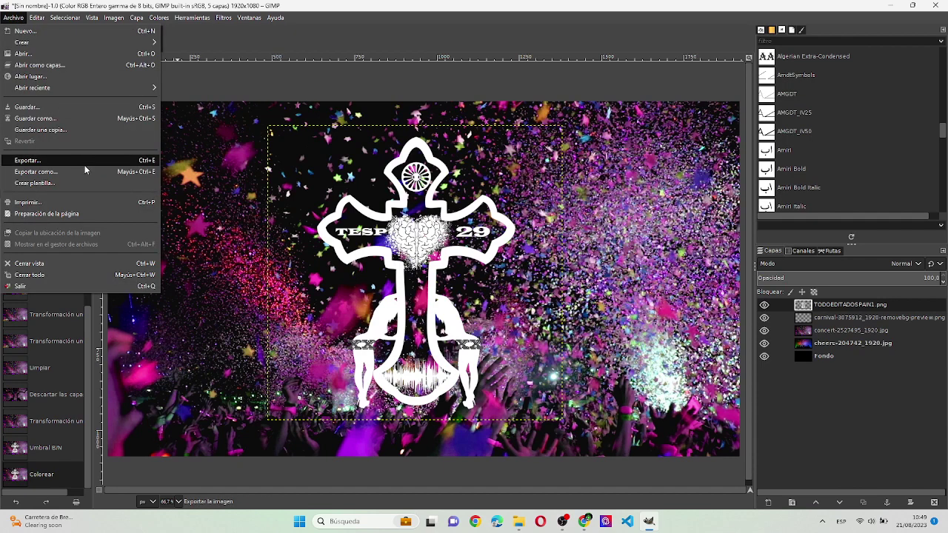
click(74, 166)
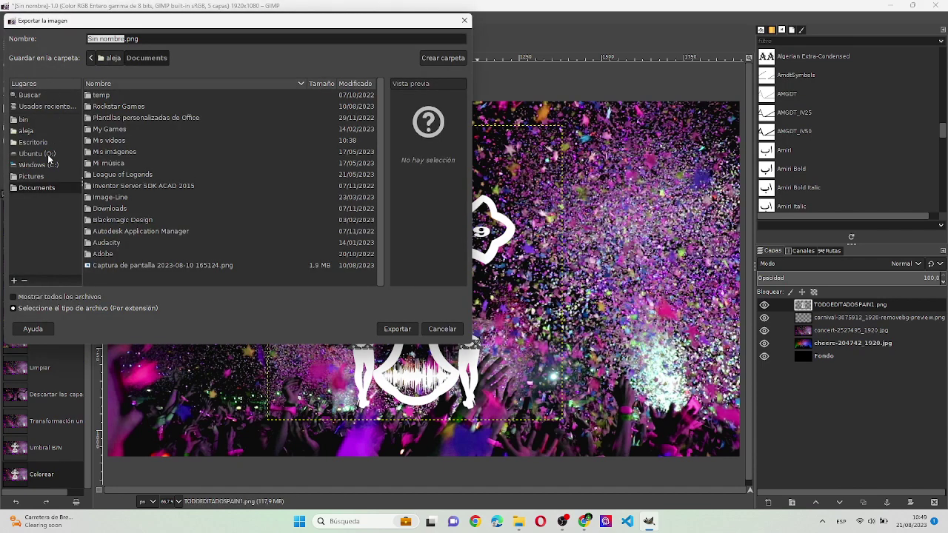
click(46, 143)
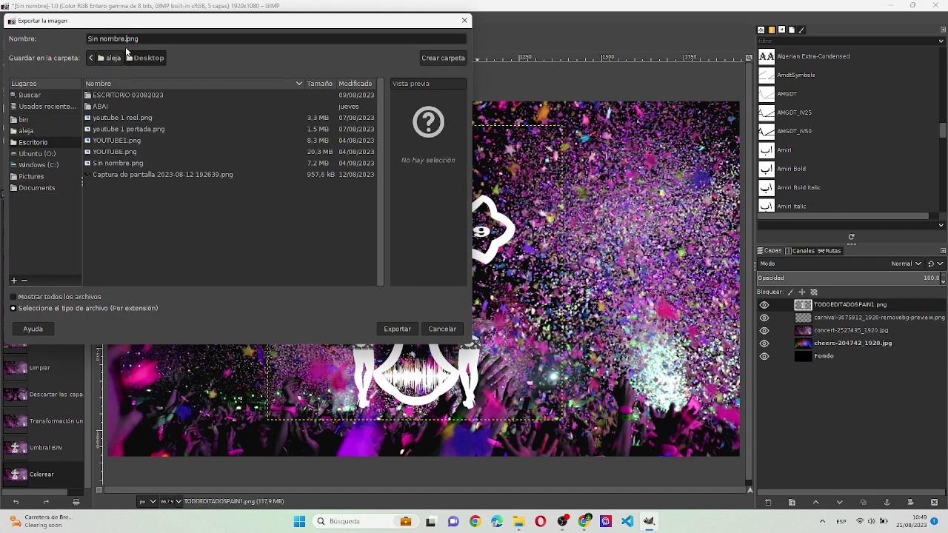
text(P)
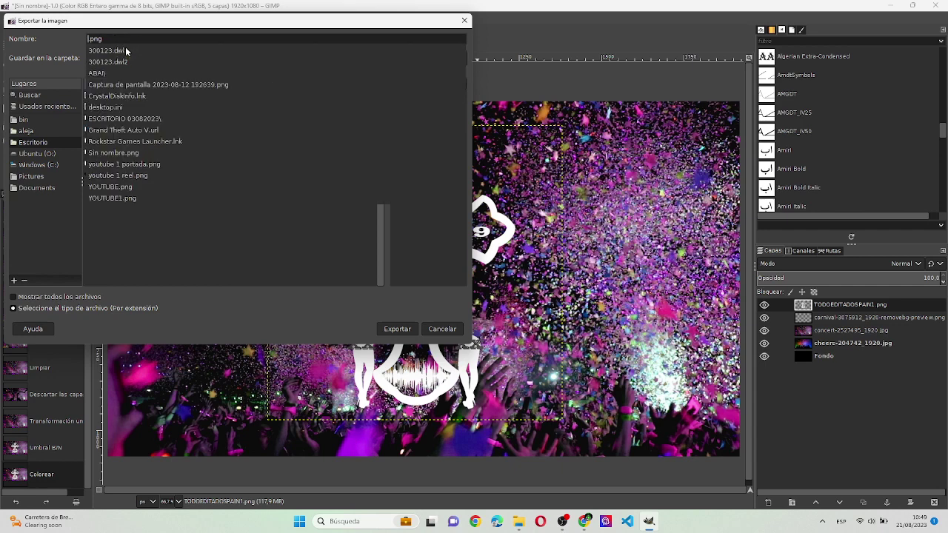
text(ORTADA MUSICA)
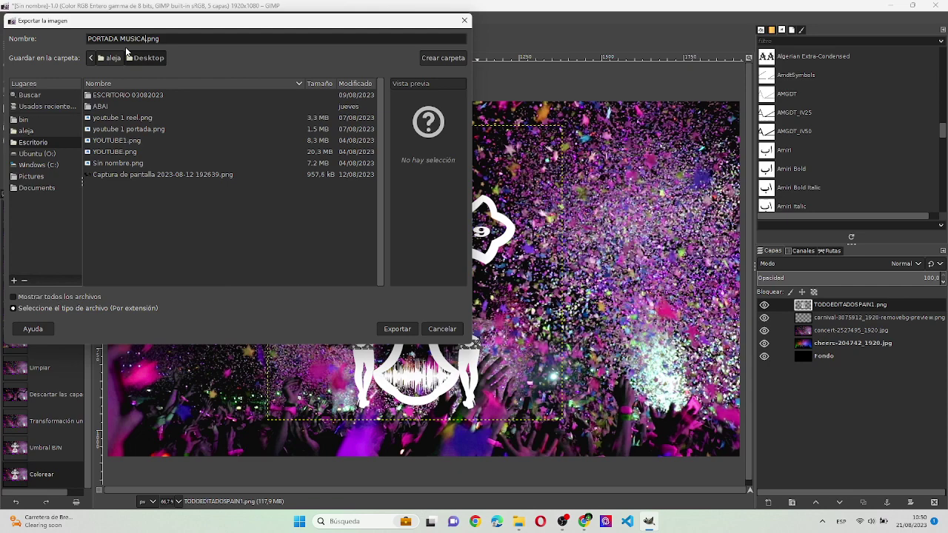
key(Return)
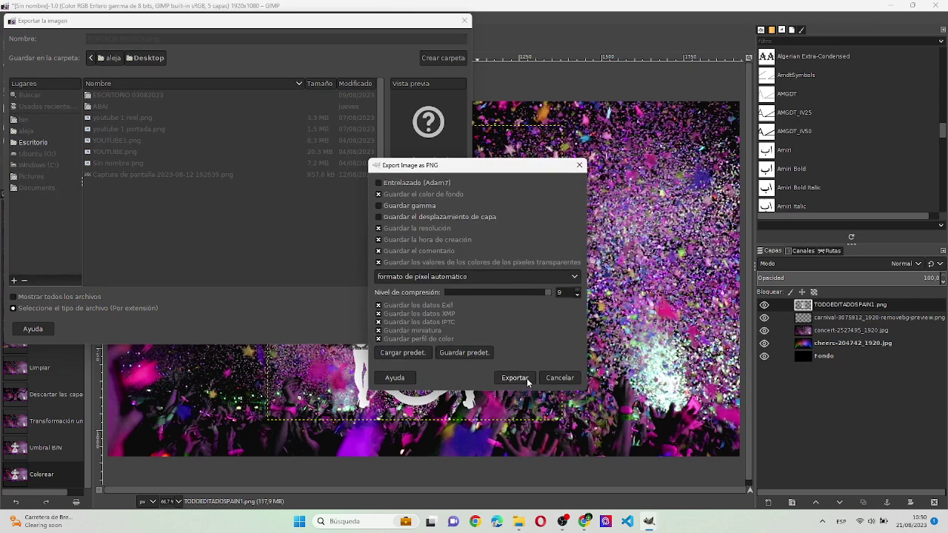
click(527, 382)
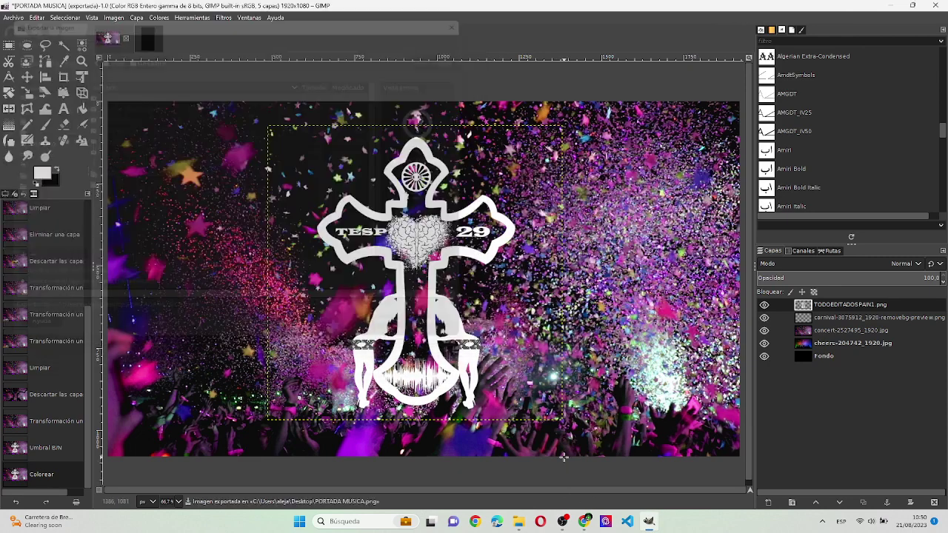
- Switch to the vertical 1080x1920 image and tile GIMP beside the file browser window
click(147, 40)
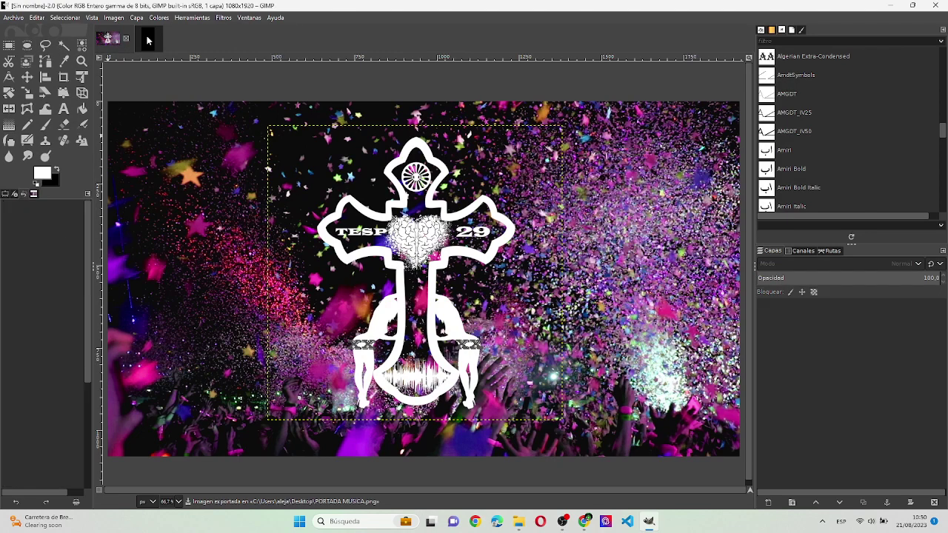
click(527, 521)
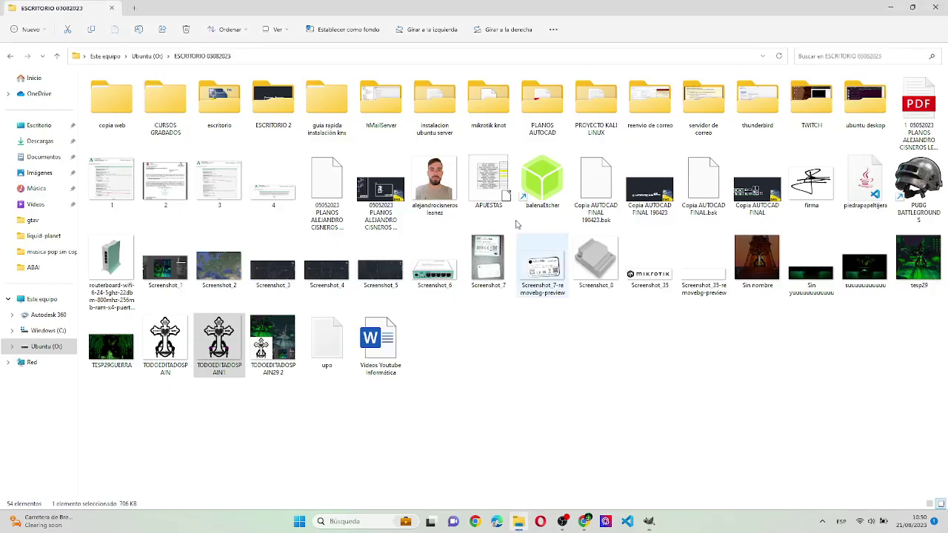
mouse_move(689, 7)
mouse_down()
mouse_move(918, 152)
mouse_move(947, 152)
mouse_up()
click(536, 146)
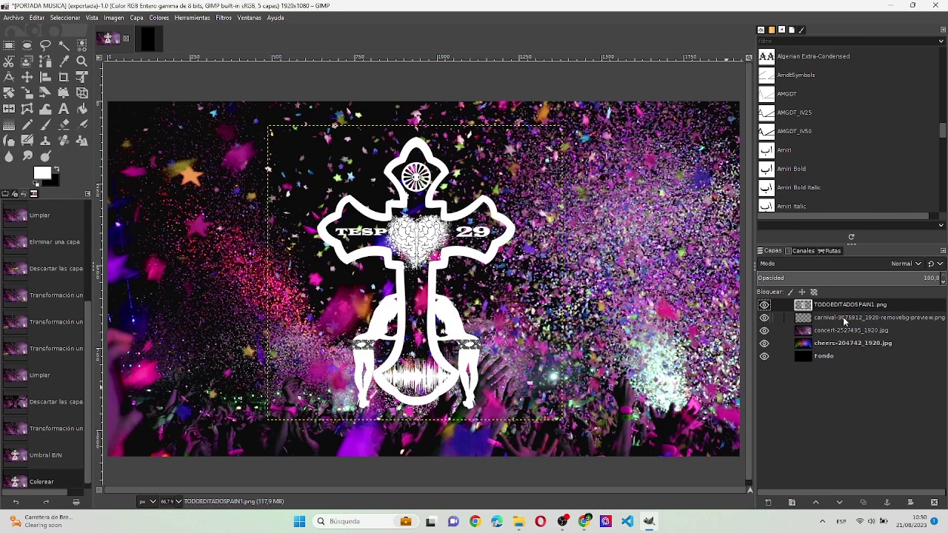
- Drag the TODOEDITADOSPAIN1.png logo layer into the vertical image
click(844, 318)
click(845, 306)
drag(836, 319, 61, 147)
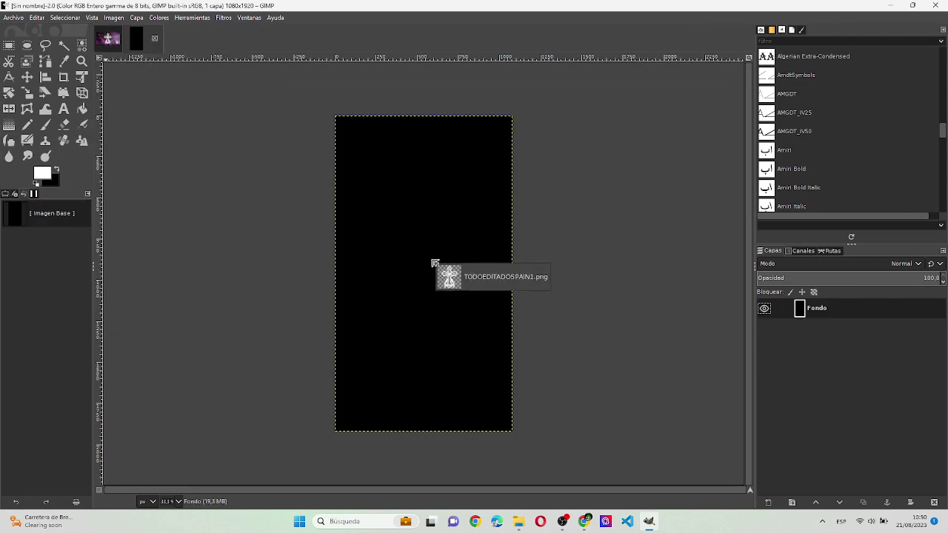
drag(61, 147, 431, 263)
- Delete the landscape cover's carnival layer and copy the concert and cheers layers into the vertical image
click(108, 39)
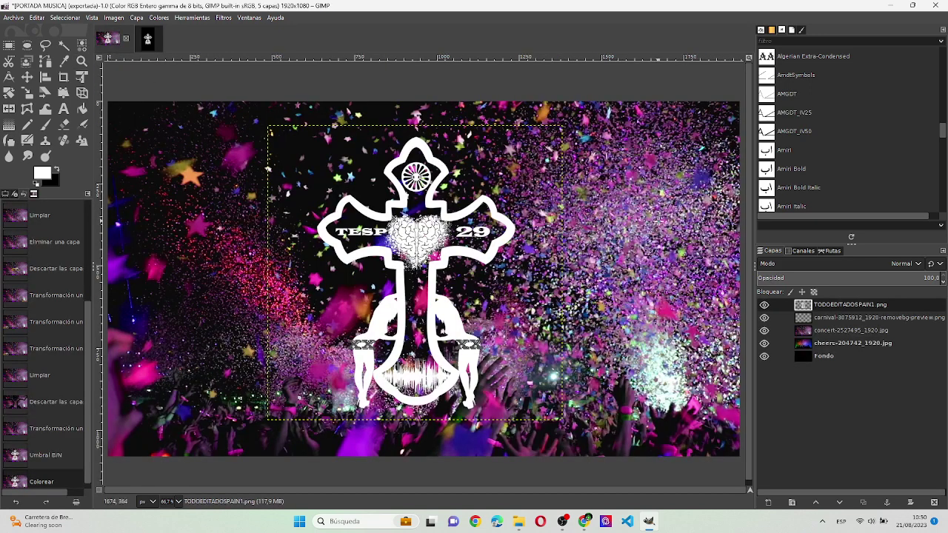
click(828, 319)
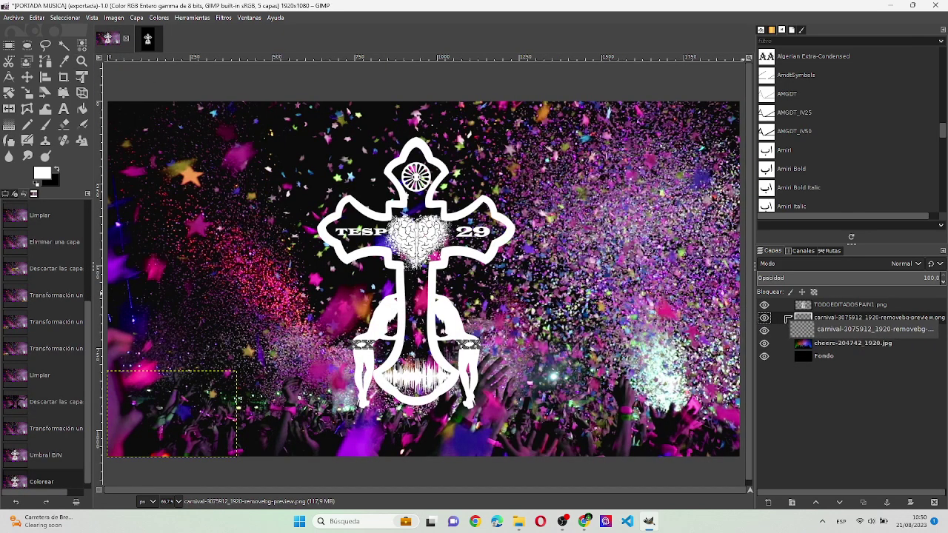
click(933, 504)
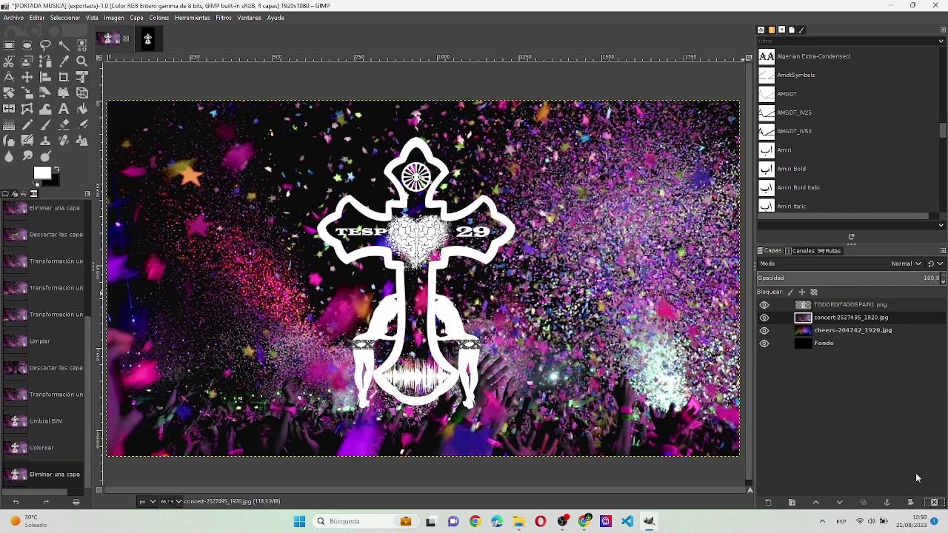
mouse_move(836, 326)
mouse_down()
mouse_move(232, 128)
mouse_move(356, 234)
mouse_up()
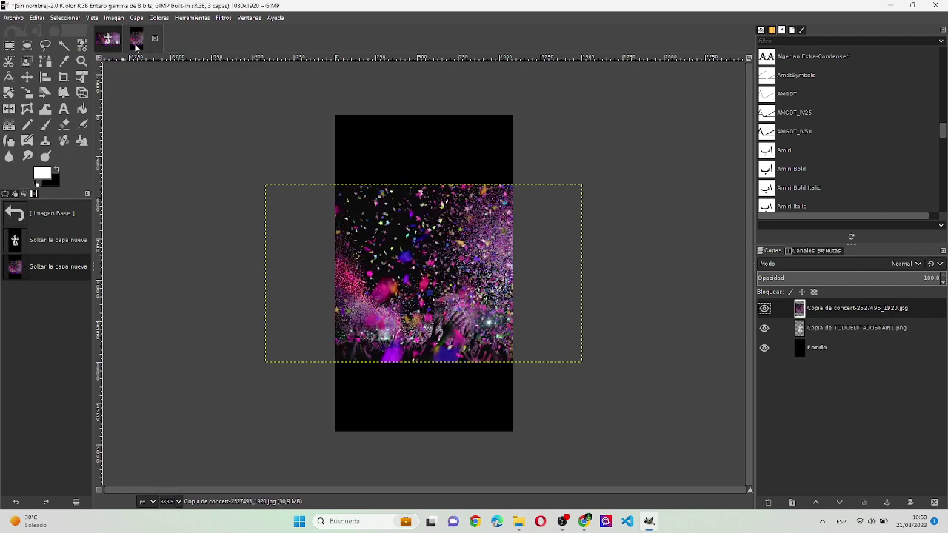
click(108, 43)
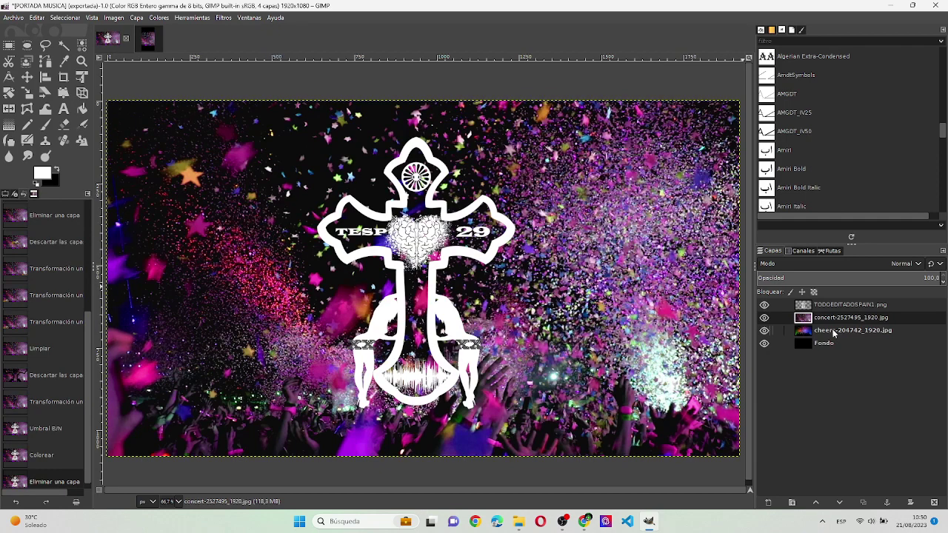
mouse_move(833, 333)
mouse_down()
mouse_move(152, 41)
mouse_move(511, 248)
mouse_up()
click(114, 43)
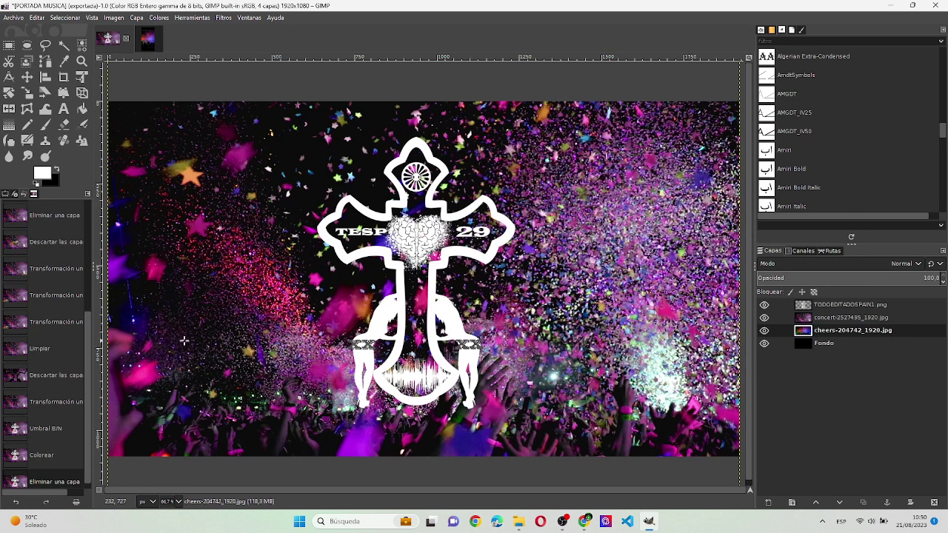
- Restack the vertical image's layers as logo, concert, cheers above Fondo
click(148, 37)
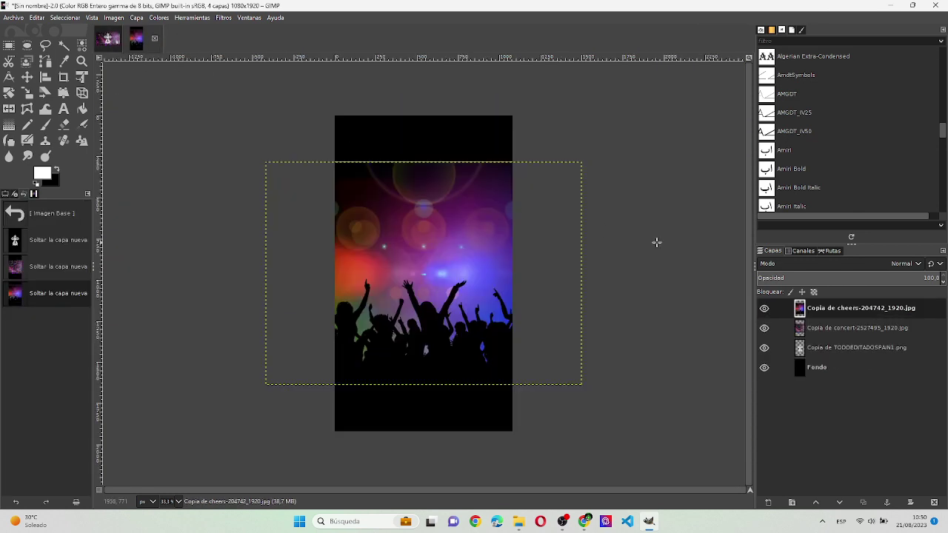
drag(786, 310, 834, 343)
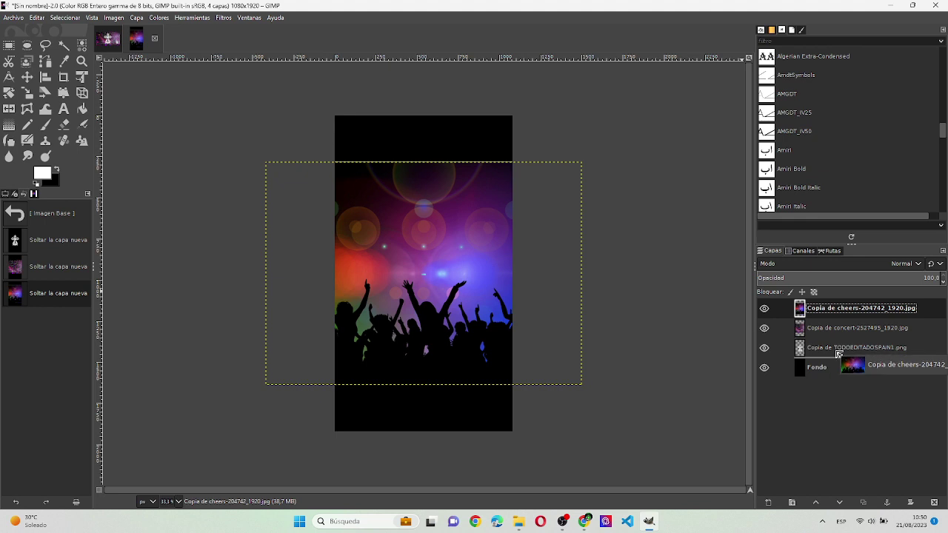
drag(835, 308, 834, 337)
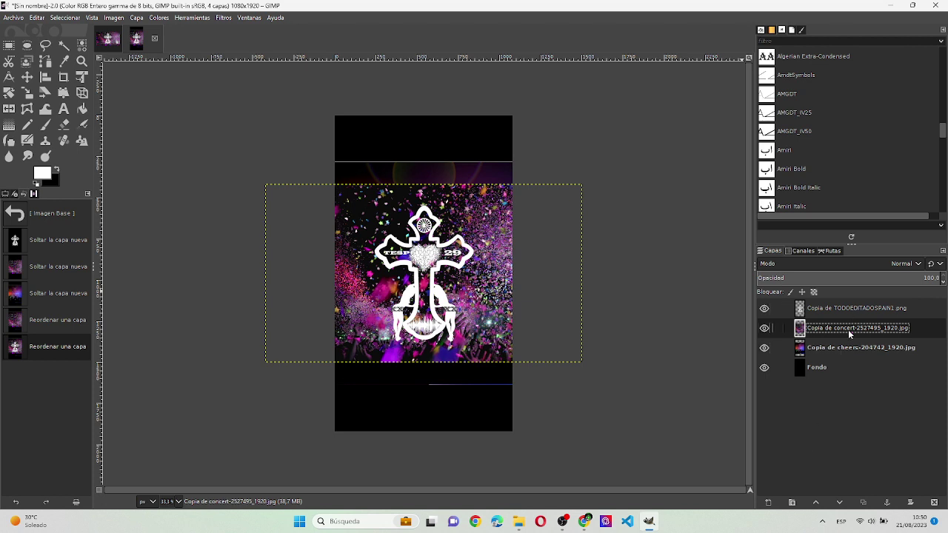
- Cancel a Colorize attempt and enlarge the concert layer about 177% to cover the canvas height
key(shift+ctrl+f)
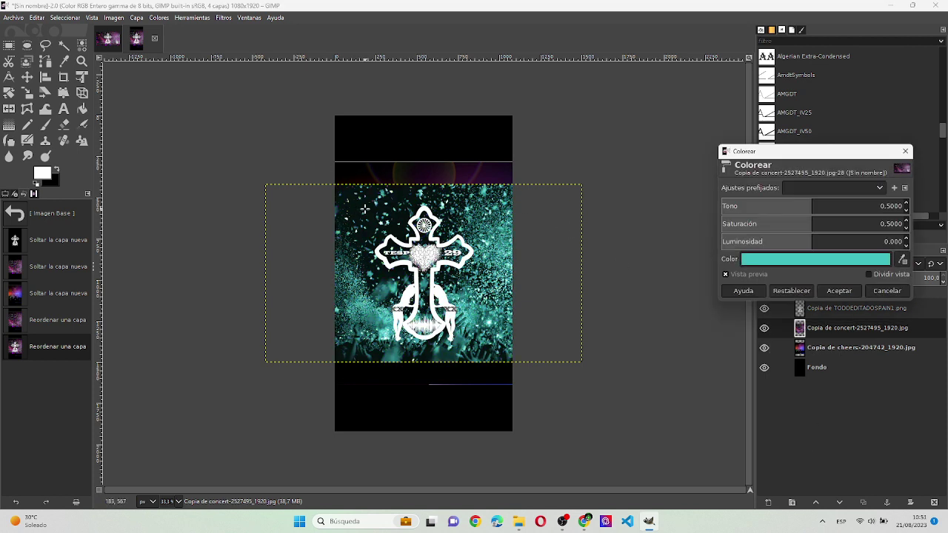
click(870, 291)
click(82, 76)
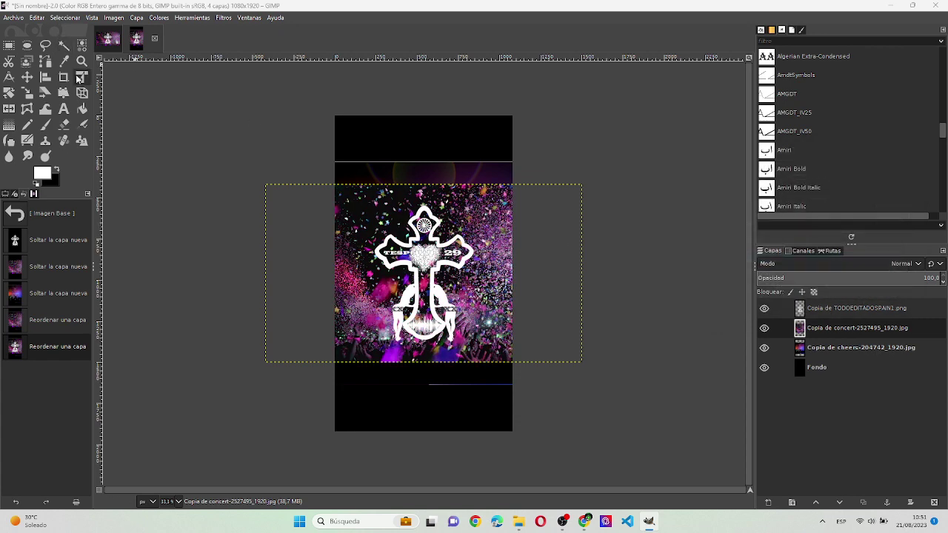
click(416, 249)
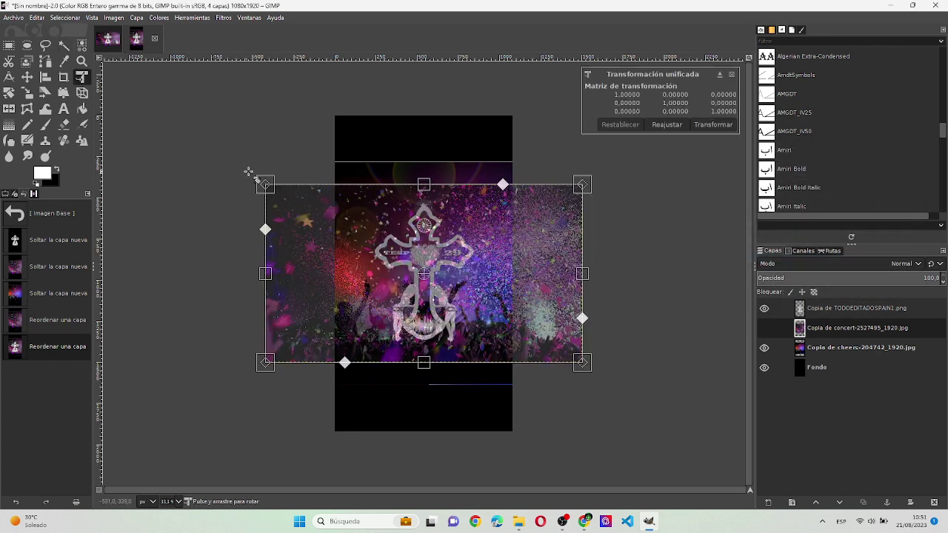
mouse_move(265, 185)
mouse_down()
mouse_move(152, 121)
mouse_move(121, 119)
mouse_move(144, 117)
mouse_up()
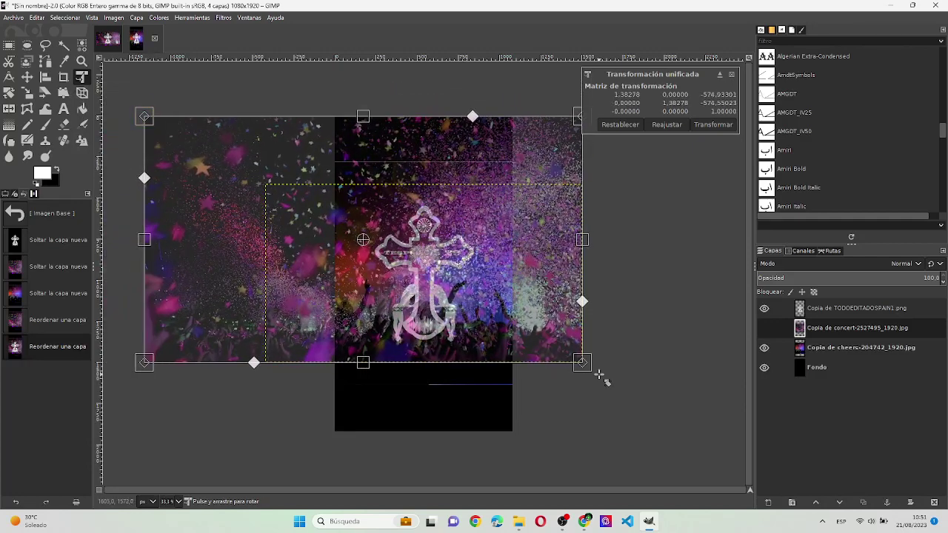
drag(589, 368, 692, 468)
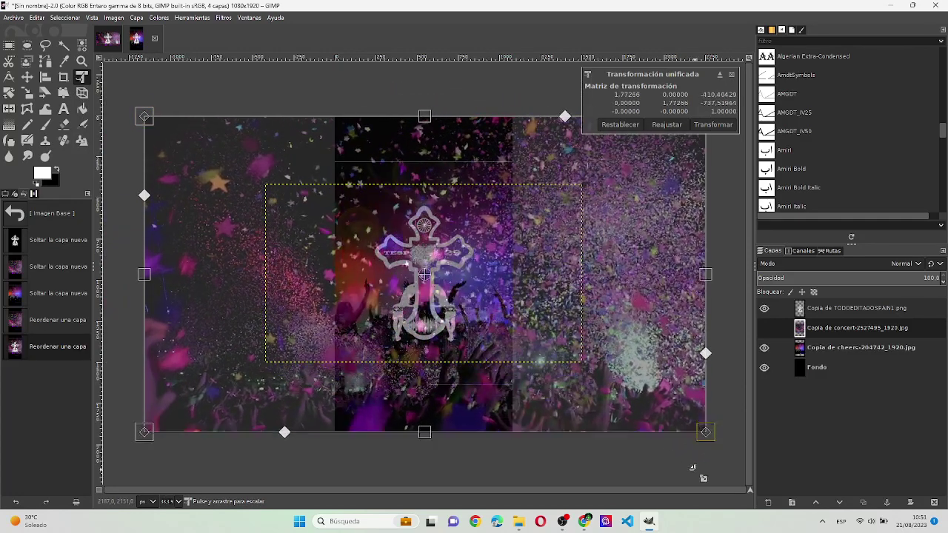
click(713, 125)
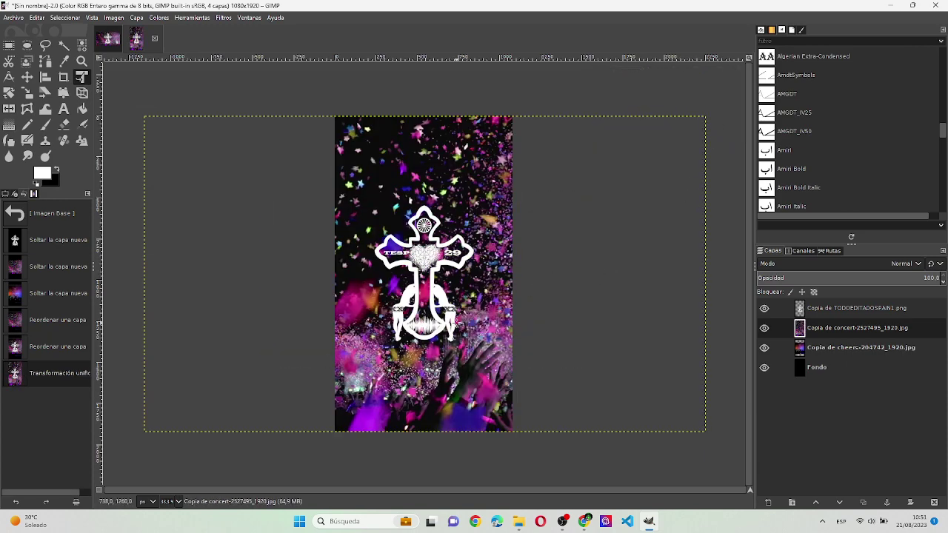
- Shift the enlarged concert layer left and down so the confetti fills the canvas
mouse_move(457, 323)
mouse_down()
mouse_move(427, 319)
mouse_move(479, 320)
mouse_move(447, 323)
mouse_up()
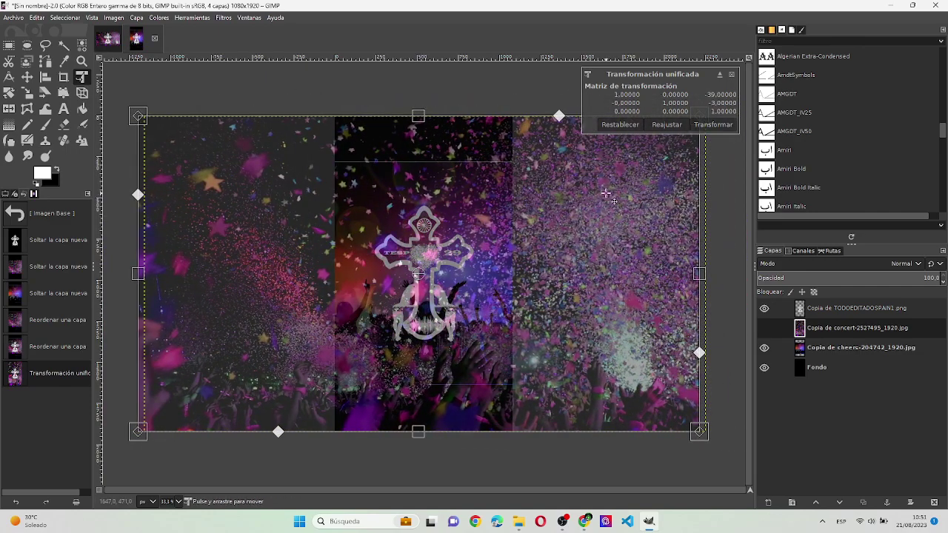
drag(519, 298, 357, 289)
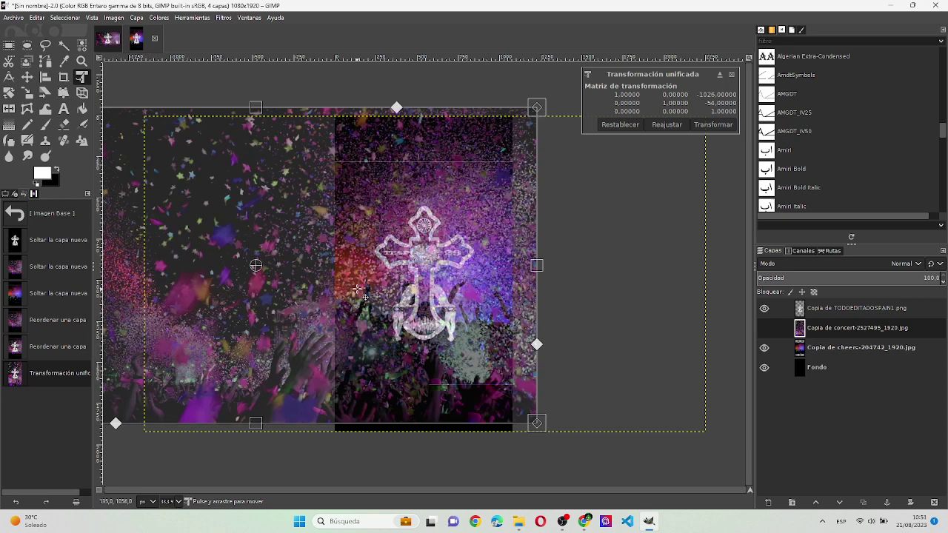
drag(357, 289, 355, 299)
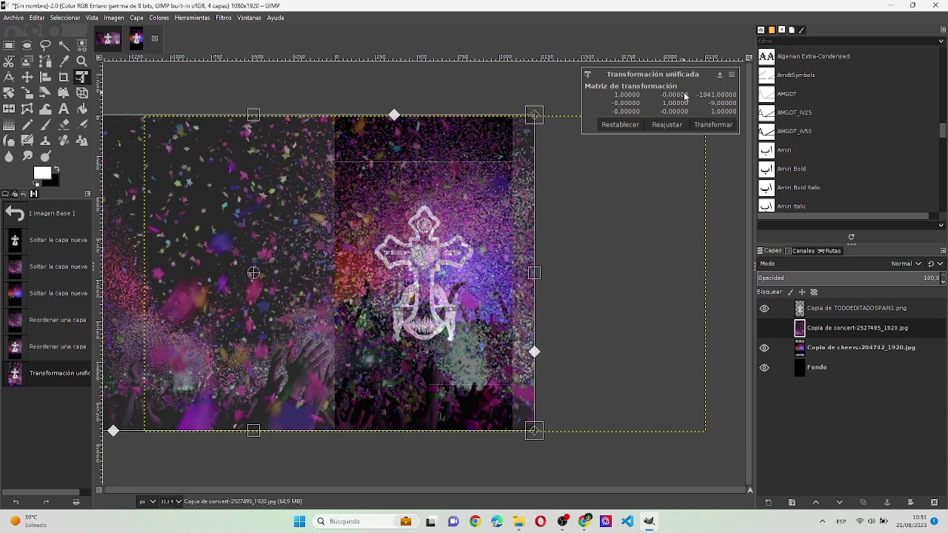
click(700, 122)
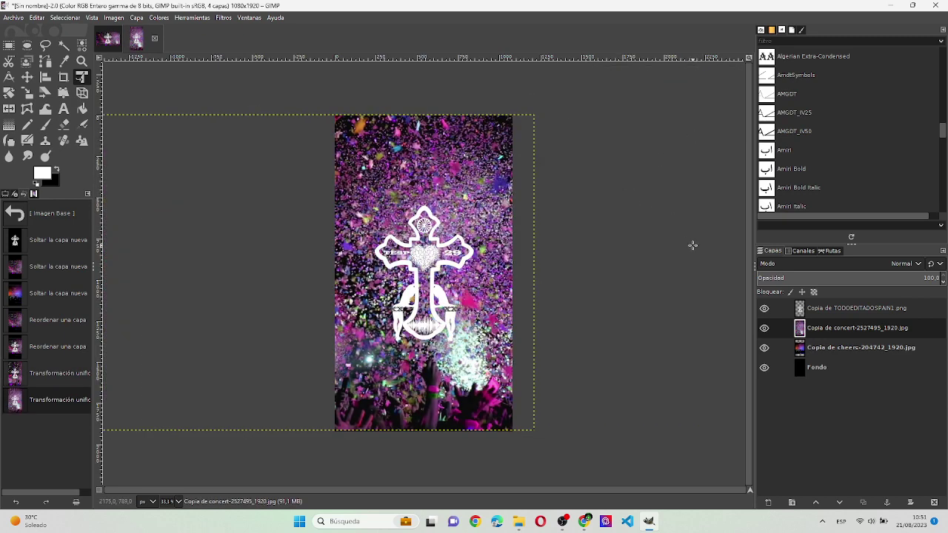
- Enlarge the cheers crowd copy to about 141%, shift it sideways into place, and apply the transform
click(830, 348)
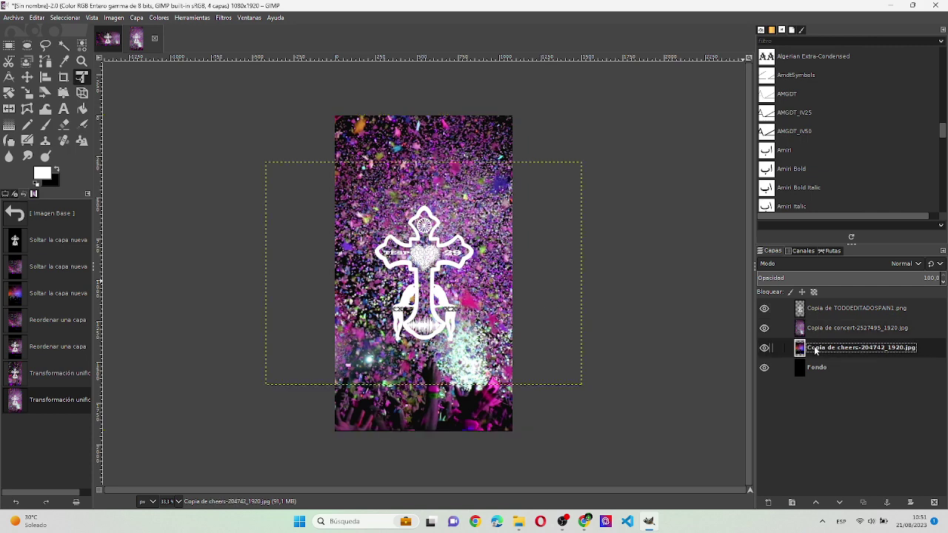
click(466, 288)
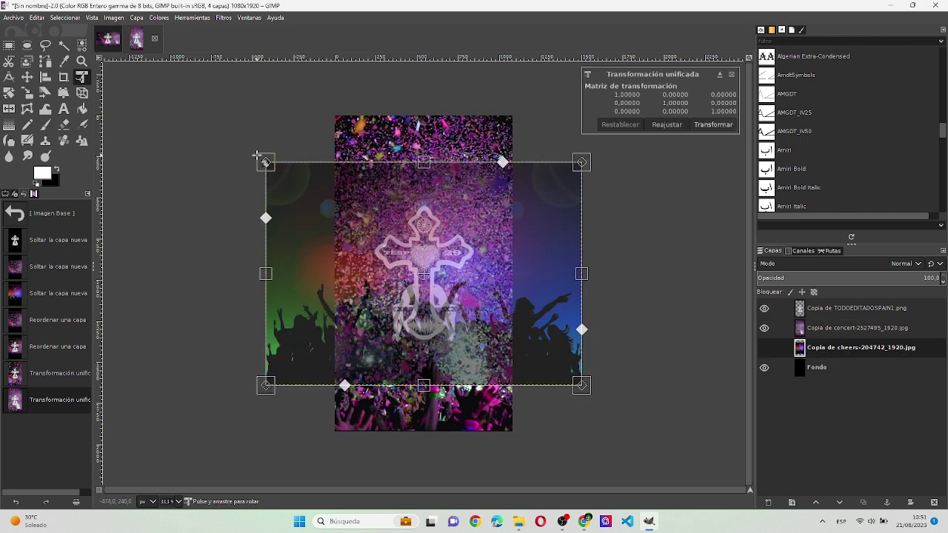
drag(264, 162, 204, 103)
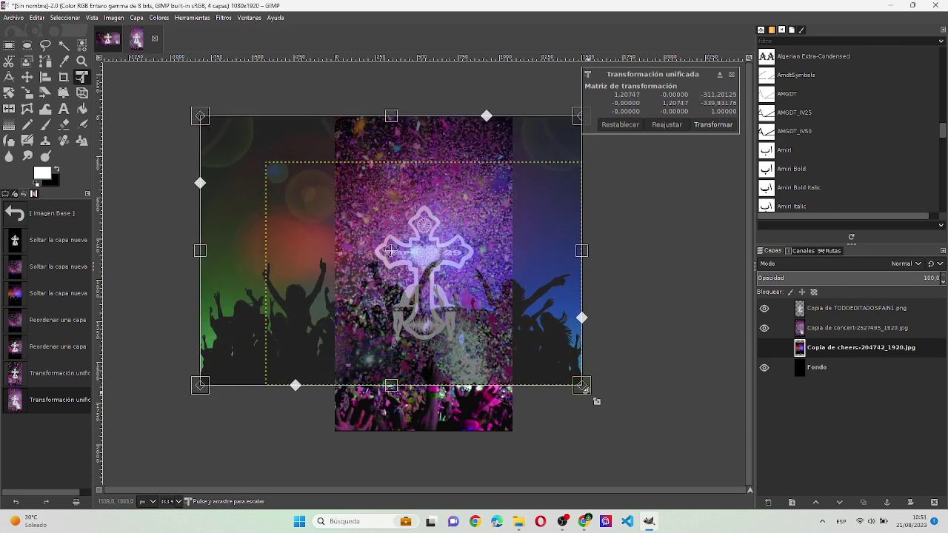
drag(582, 386, 644, 429)
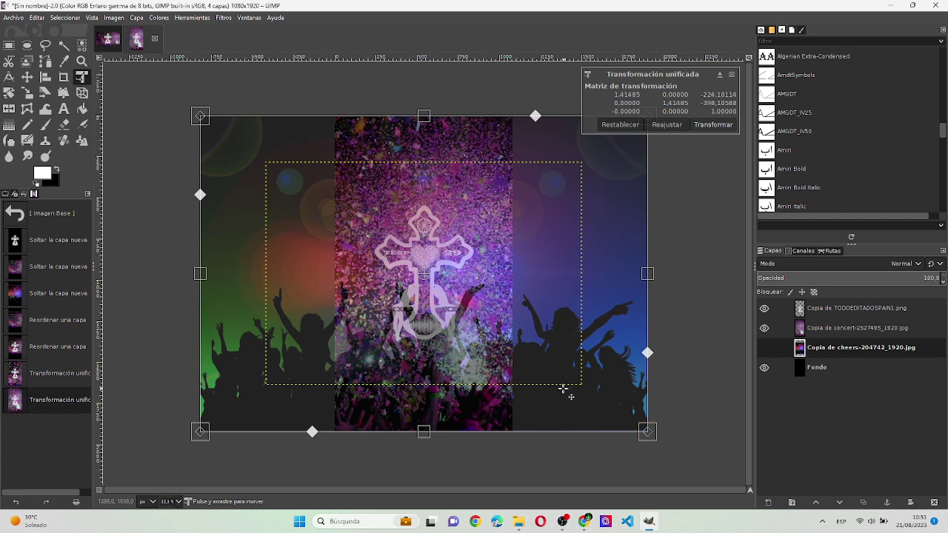
mouse_move(565, 390)
mouse_down()
mouse_move(485, 387)
mouse_move(609, 387)
mouse_up()
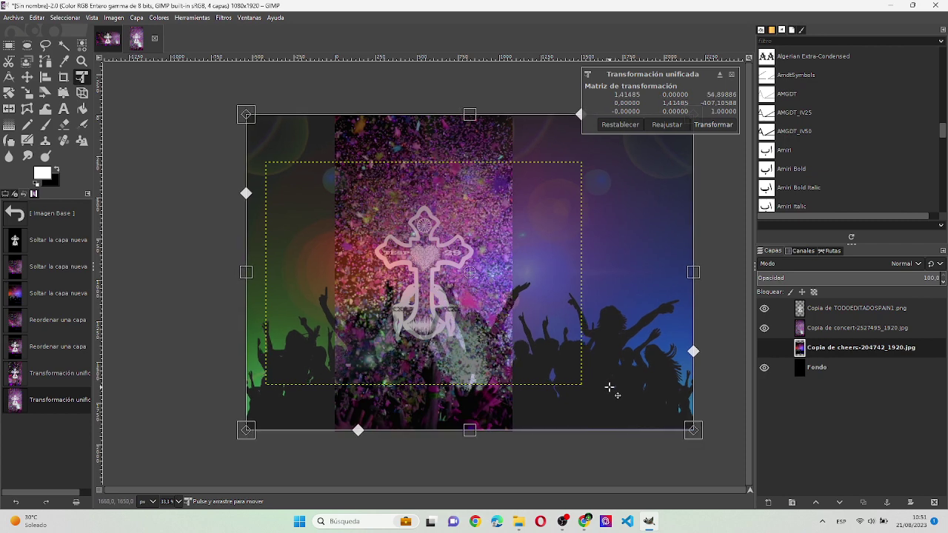
click(715, 124)
- Apply Color to Alpha to the concert layer with threshold 0.123 and colour fff3f5
click(855, 331)
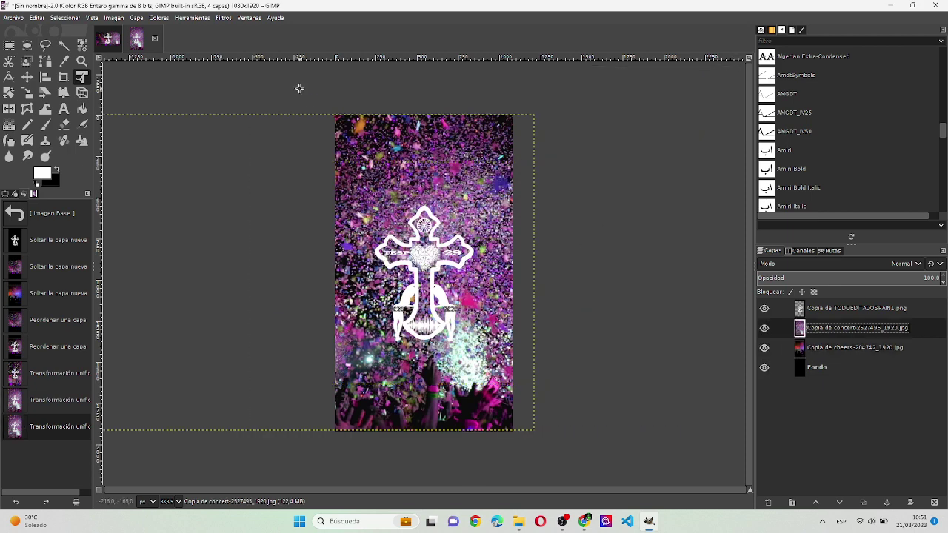
click(136, 17)
mouse_move(159, 140)
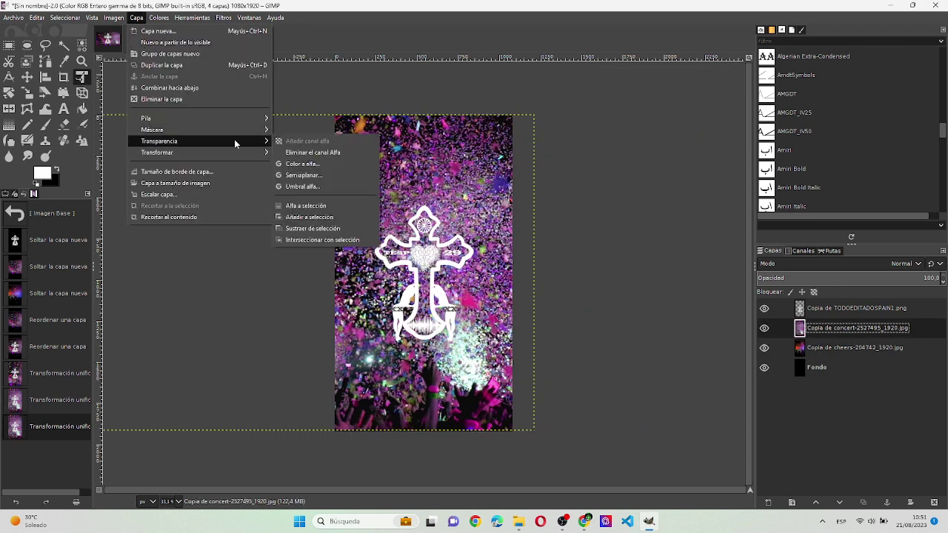
click(323, 163)
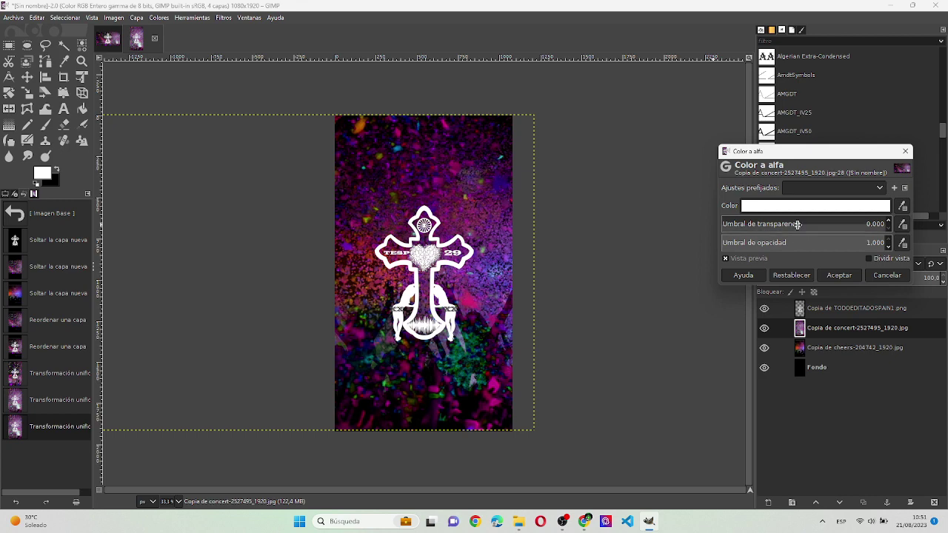
mouse_move(731, 231)
mouse_down()
mouse_move(892, 226)
mouse_move(742, 236)
mouse_up()
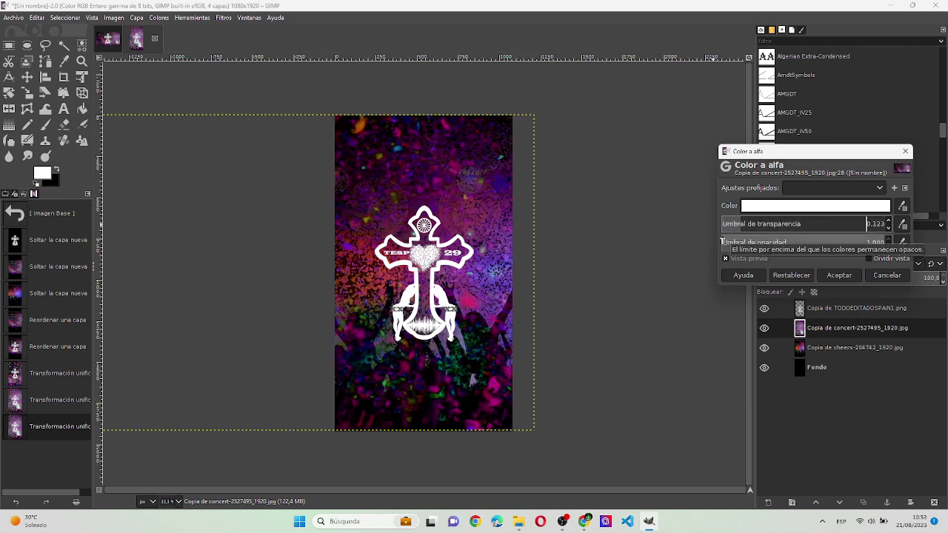
click(795, 207)
mouse_move(768, 159)
mouse_down()
mouse_move(748, 205)
mouse_move(694, 157)
mouse_move(700, 132)
mouse_up()
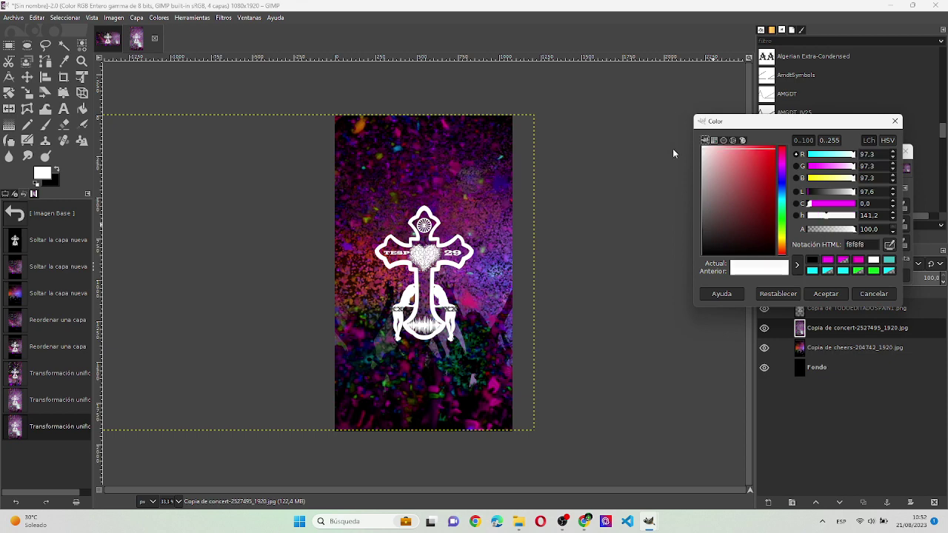
drag(688, 137, 668, 158)
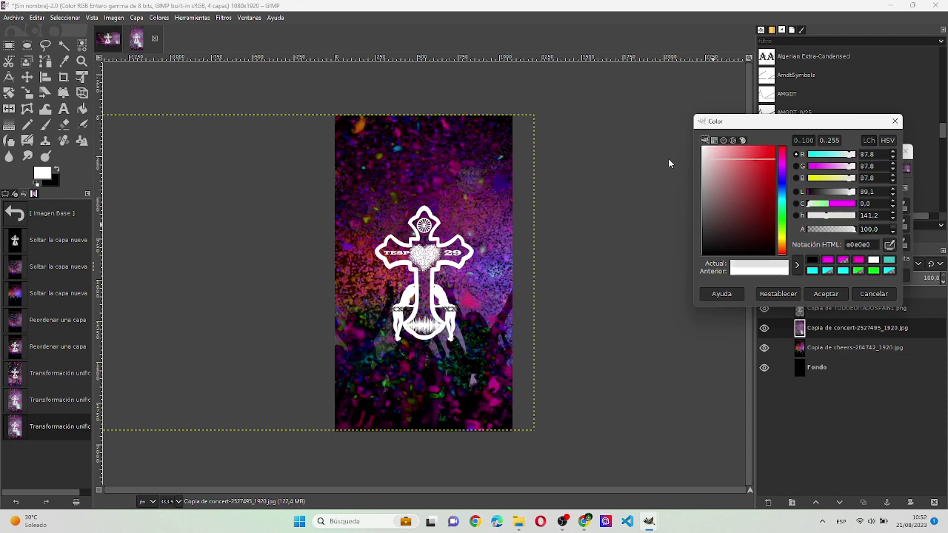
click(782, 169)
mouse_move(756, 154)
mouse_down()
mouse_move(793, 339)
mouse_move(685, 164)
mouse_move(705, 133)
mouse_up()
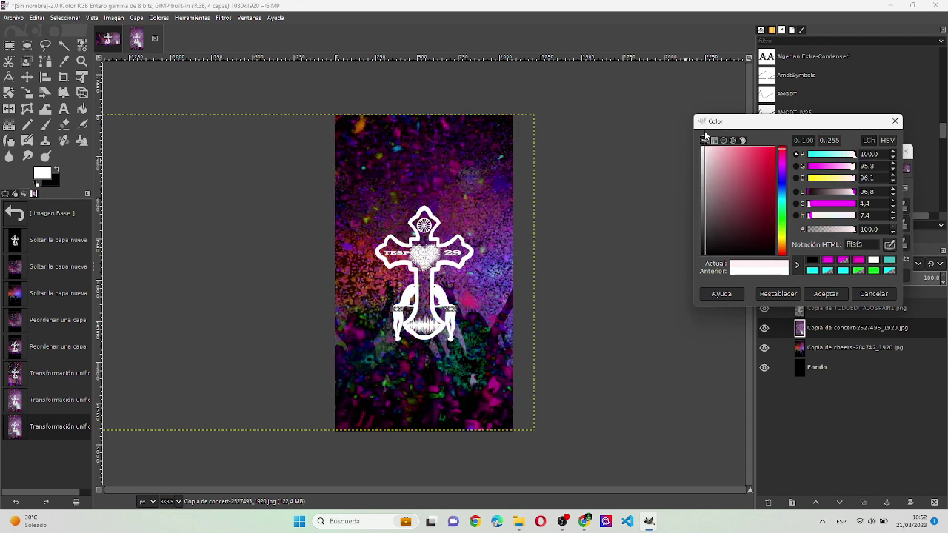
click(825, 294)
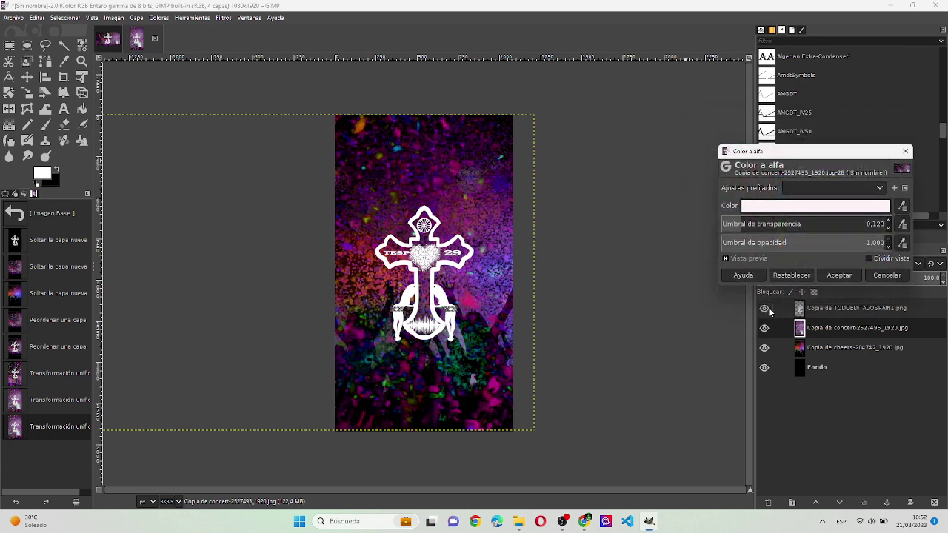
click(839, 275)
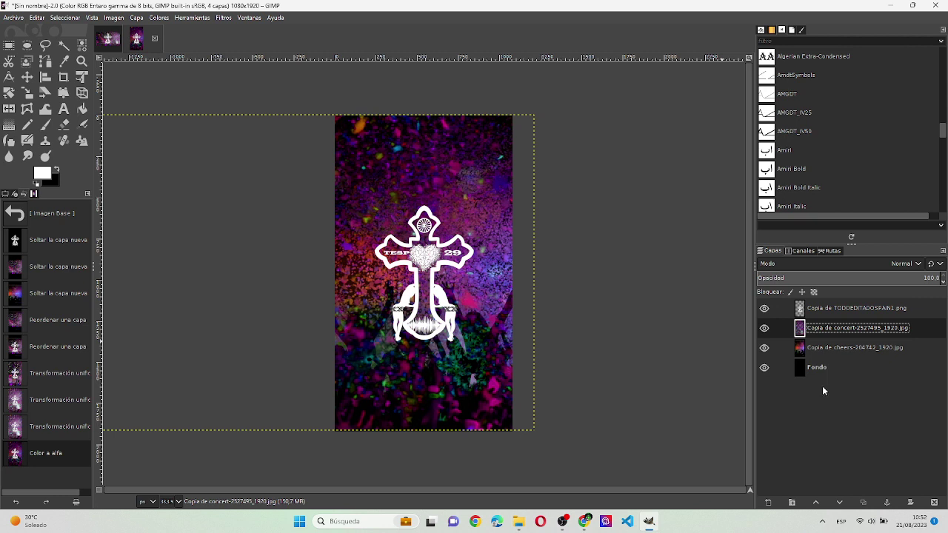
- Export the vertical cover to the Desktop as PORTADA REEL MUSICA.png, then minimize GIMP
click(839, 371)
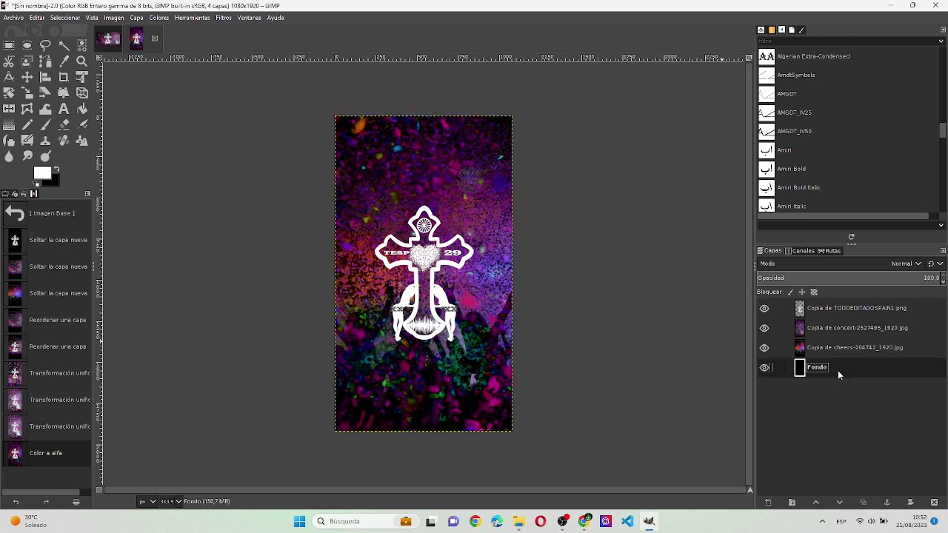
click(13, 17)
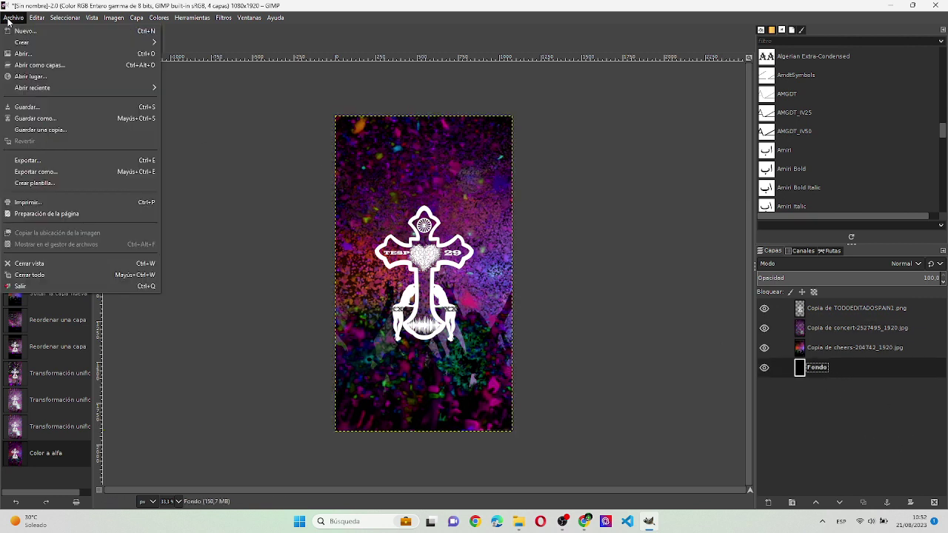
click(119, 171)
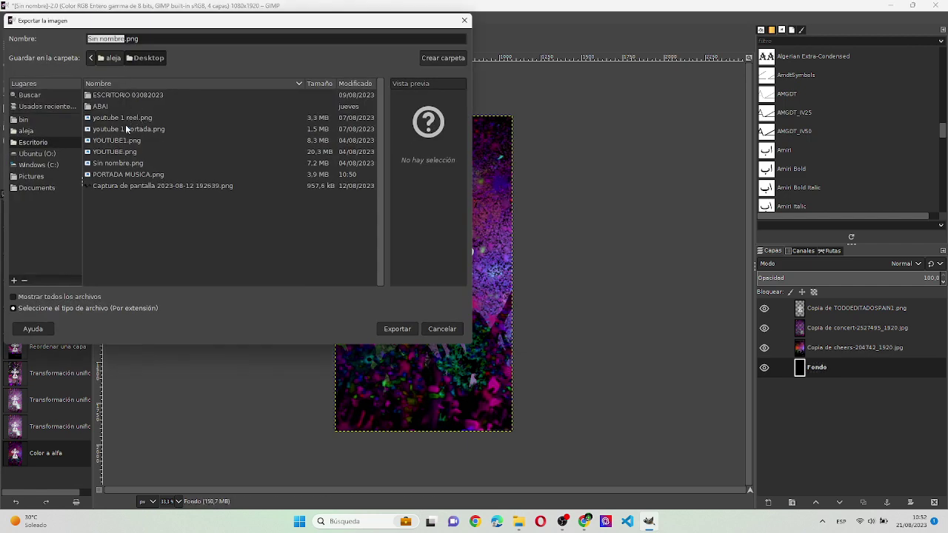
click(124, 174)
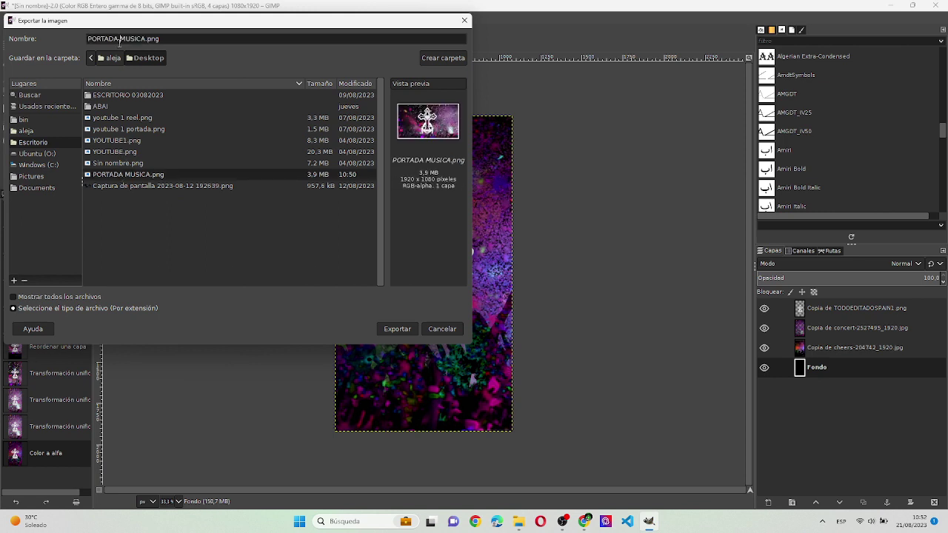
text(web)
key(Return)
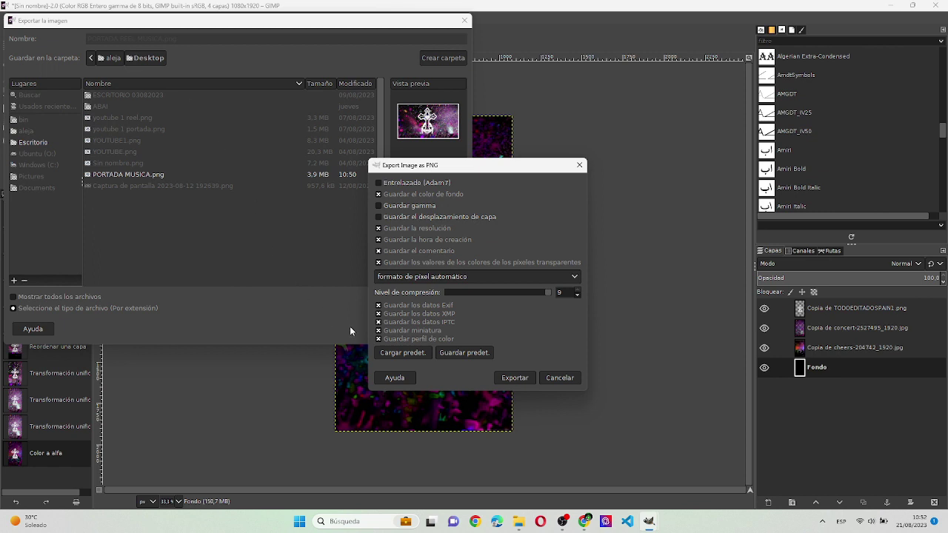
click(527, 378)
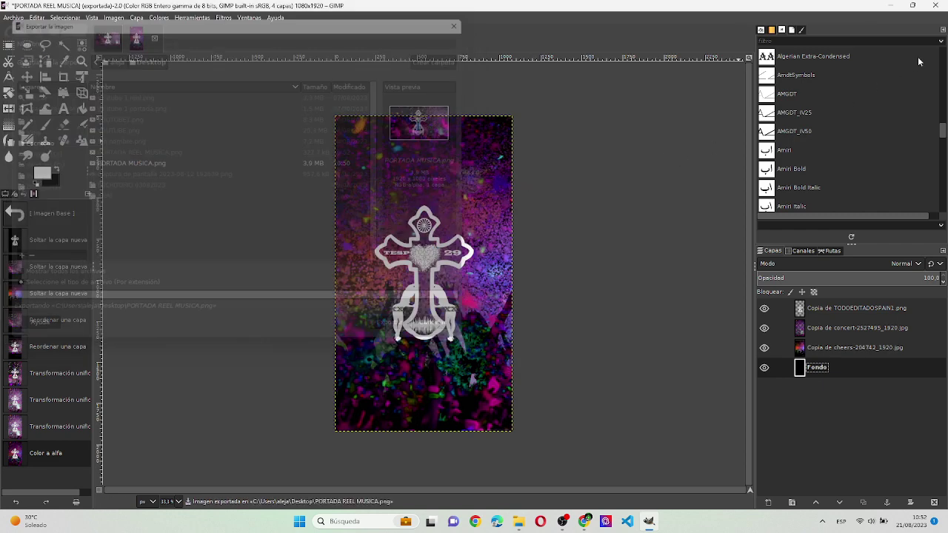
click(890, 6)
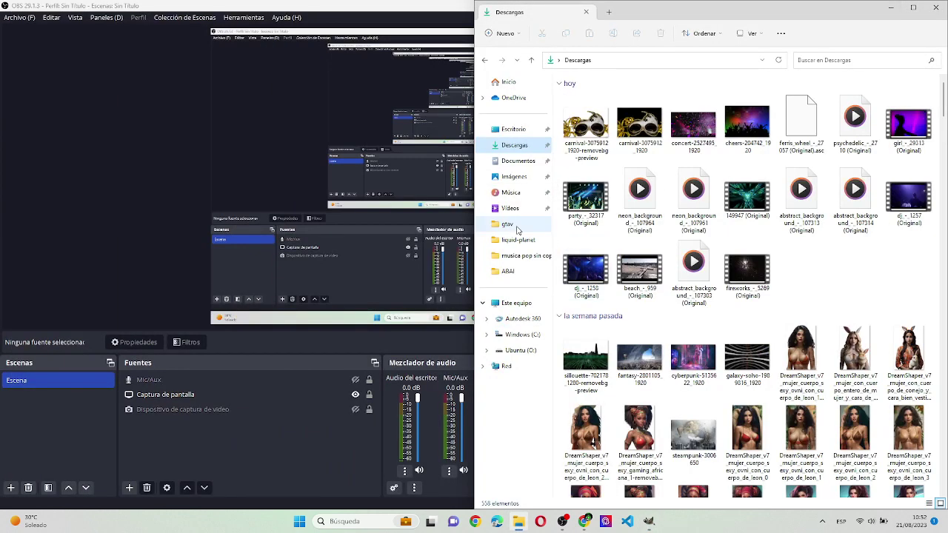
- Close GIMP from the taskbar, discarding unsaved changes
click(890, 8)
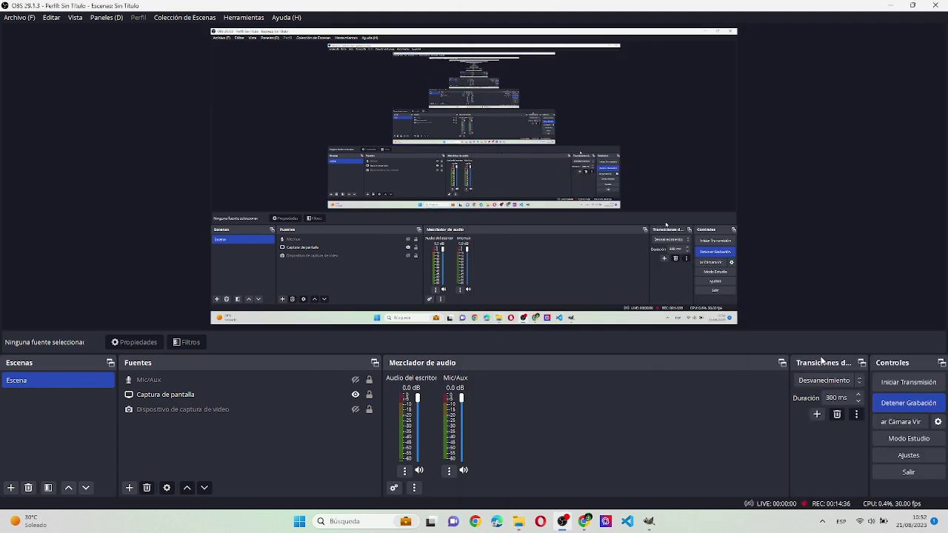
click(648, 521)
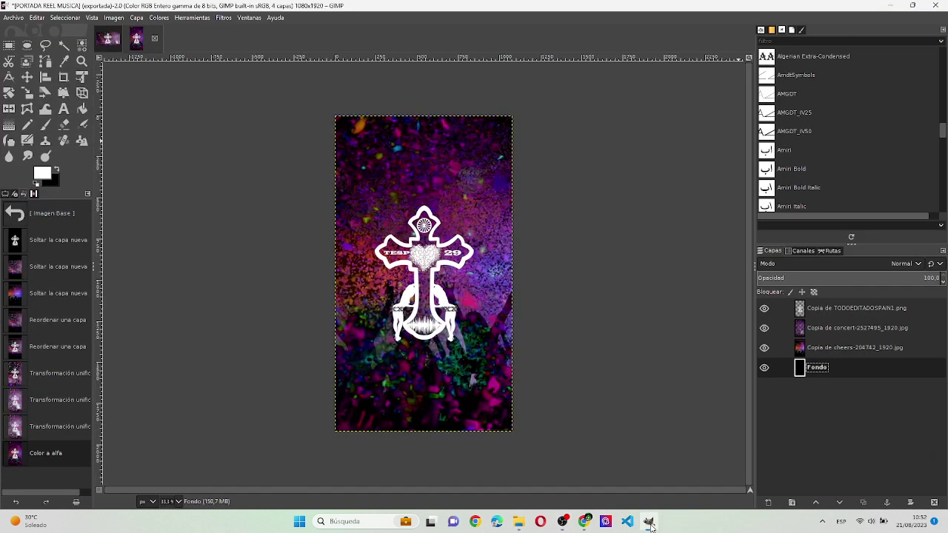
right_click(649, 521)
click(658, 494)
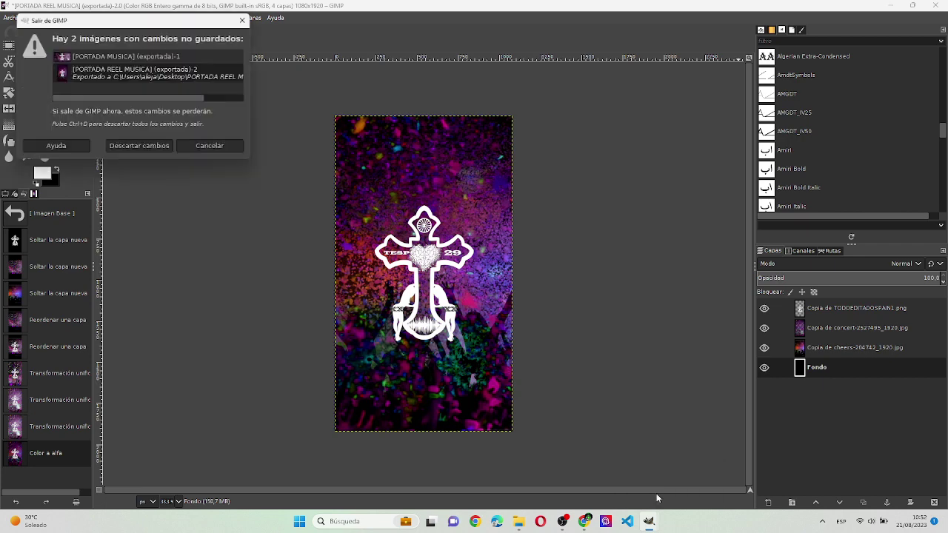
click(134, 146)
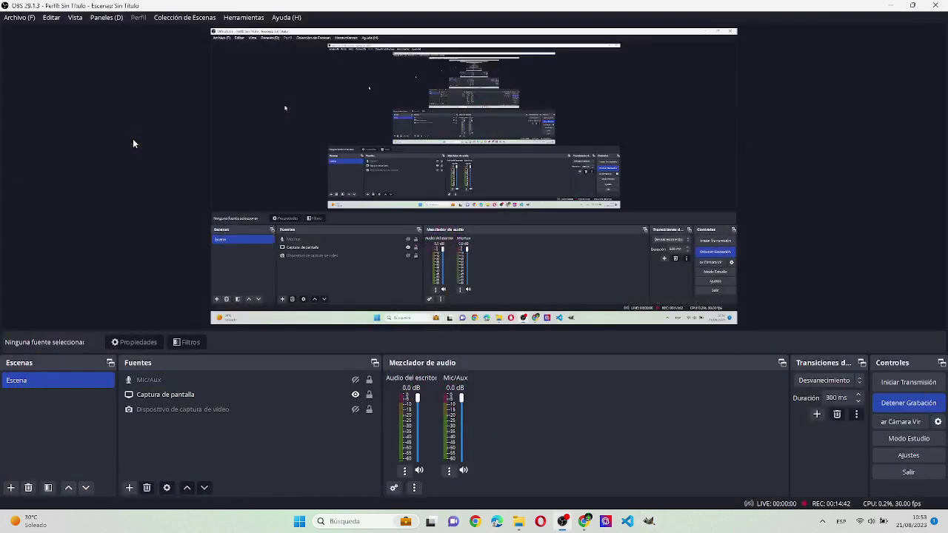
- Launch Adobe Premiere Pro 2020 from the Start menu search
key(super)
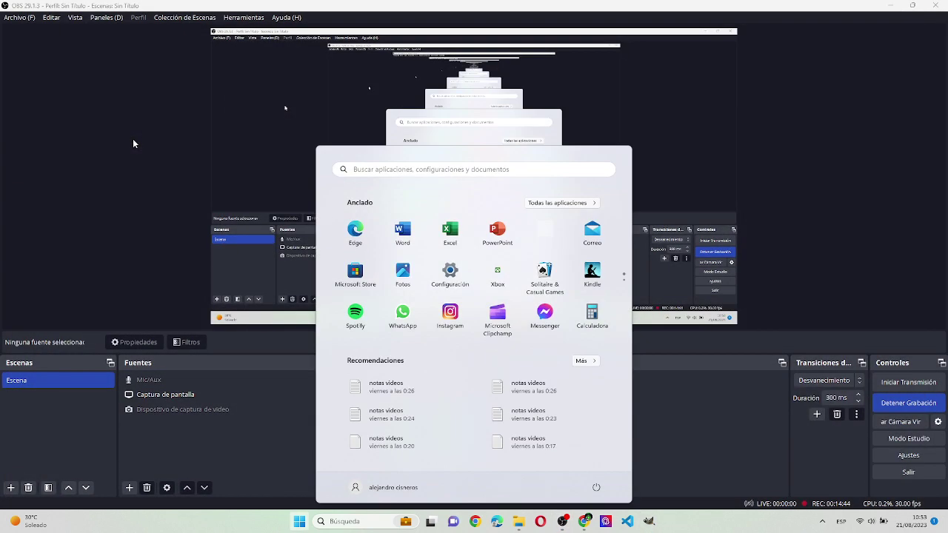
text(ADOBE)
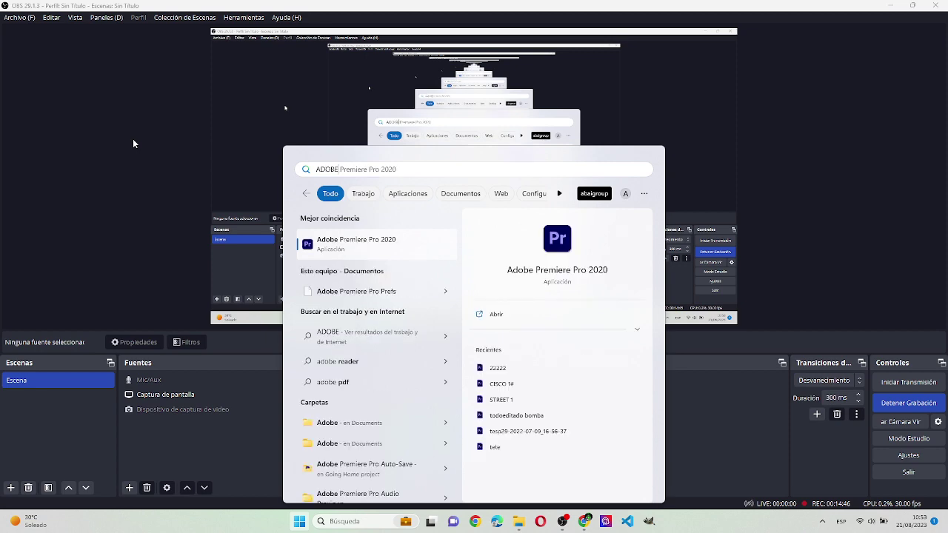
key(Return)
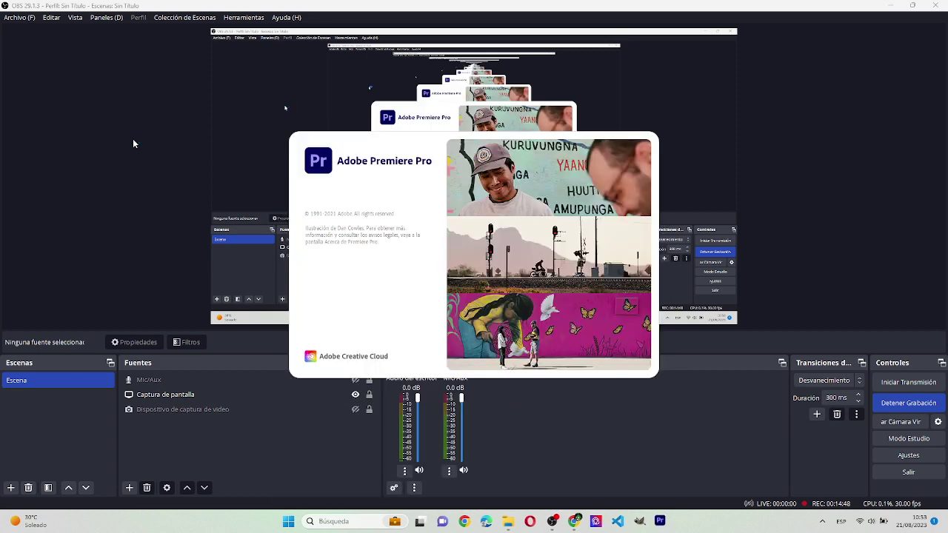
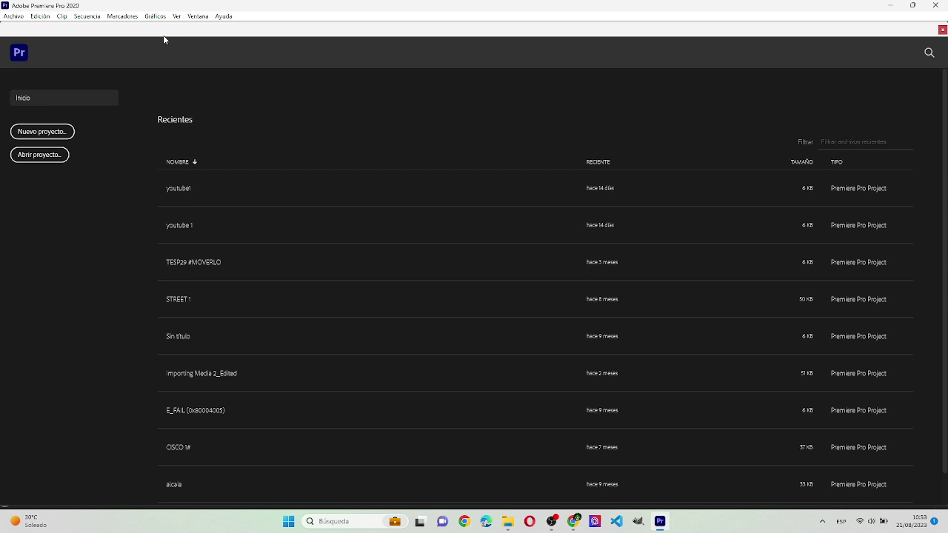
- Create a new project named 'PORTADA MUSICA YT'
click(25, 139)
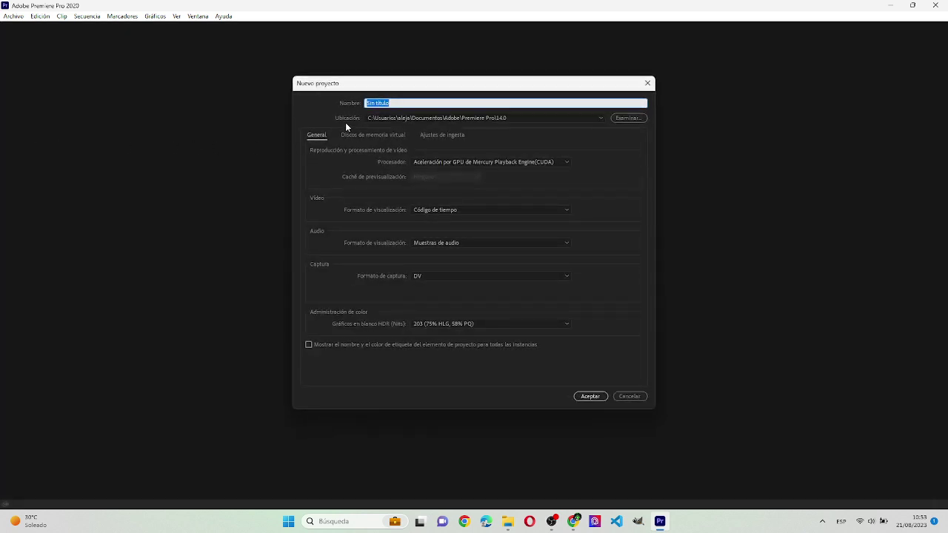
text(PORTADA MUSICA YT)
key(Return)
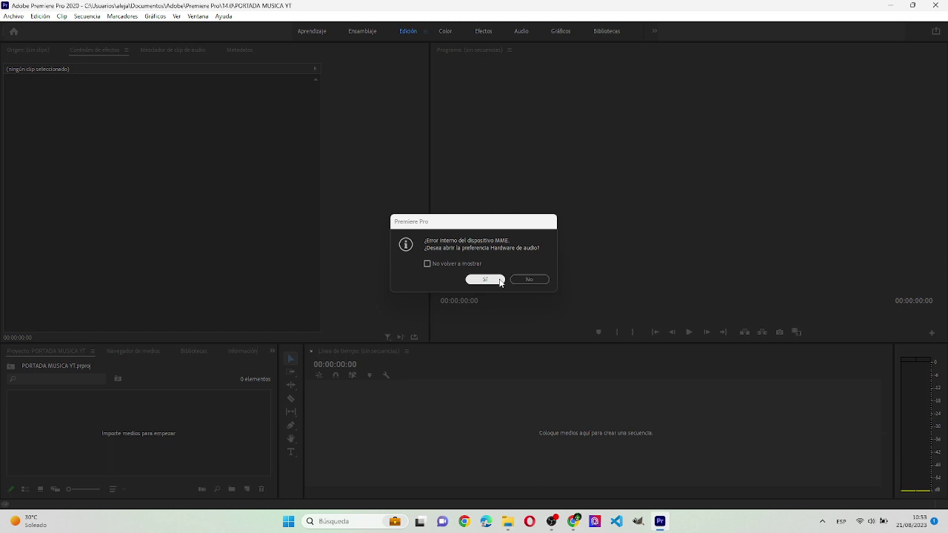
- Accept the MME audio device error and confirm the Audio Hardware preferences
click(501, 281)
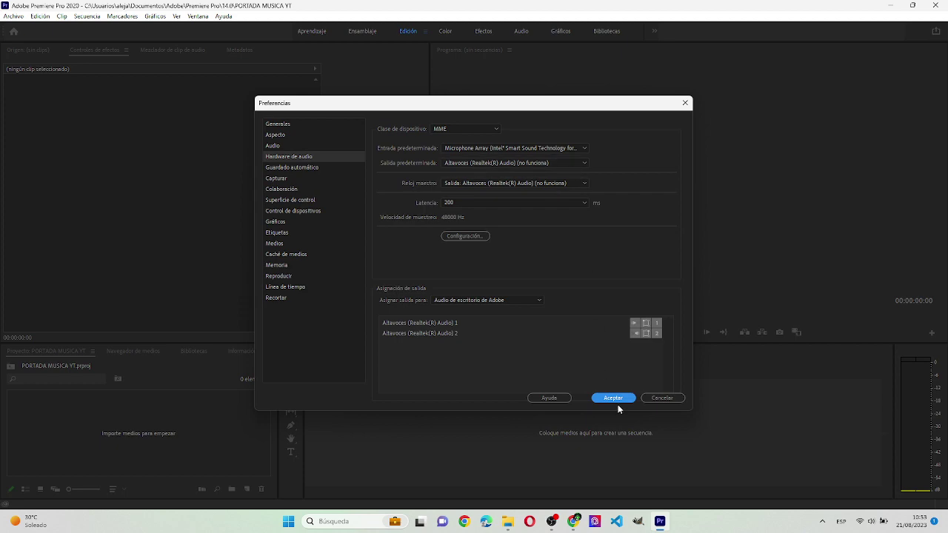
click(613, 397)
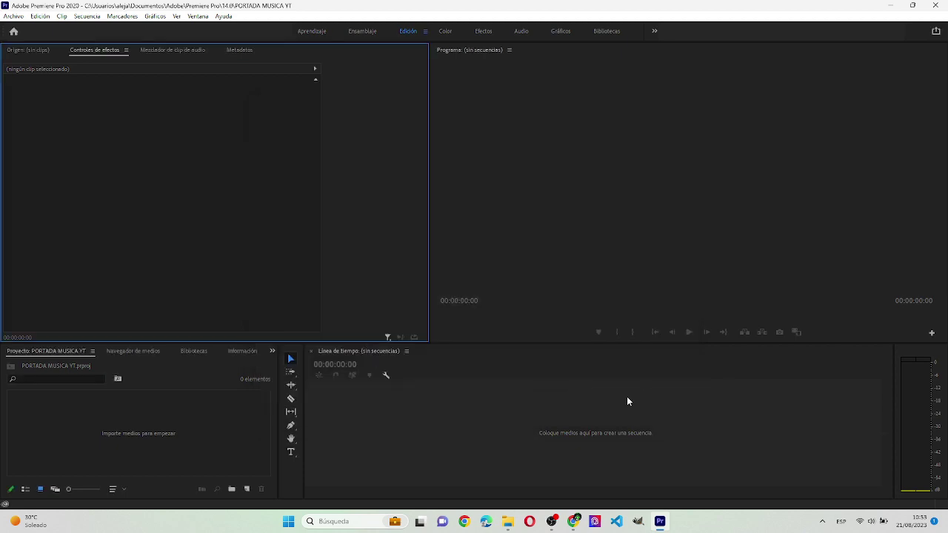
click(508, 520)
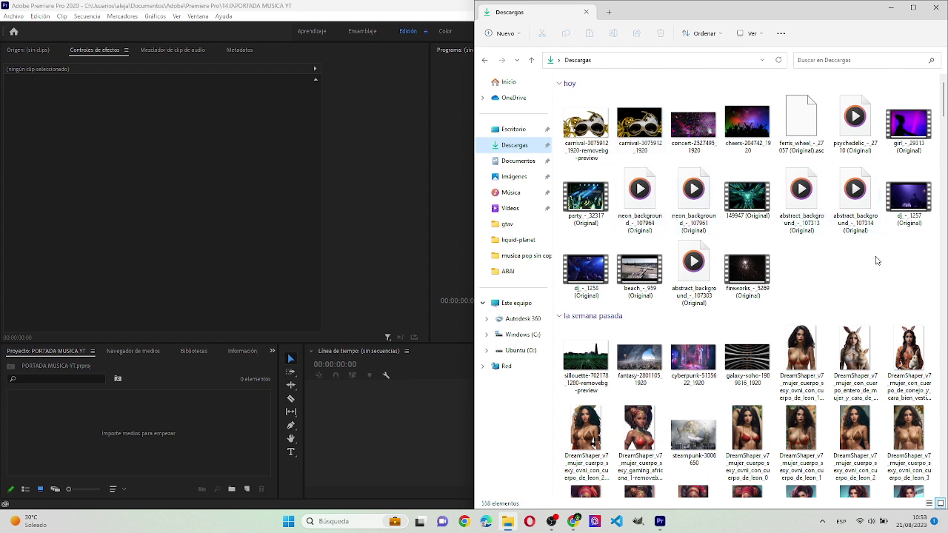
- Select today's 18 downloaded files in Downloads and drag them into the Premiere Project panel
drag(911, 270, 569, 121)
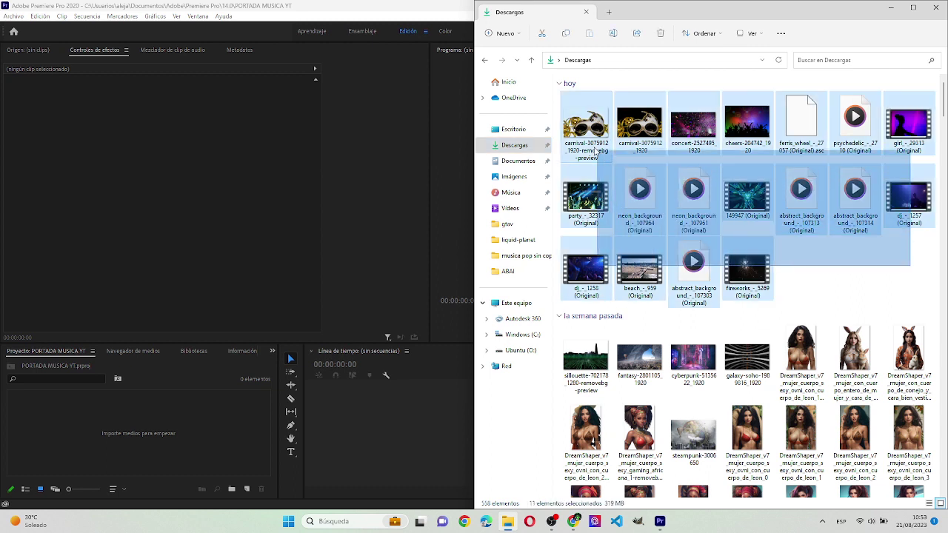
drag(574, 256, 368, 427)
click(316, 324)
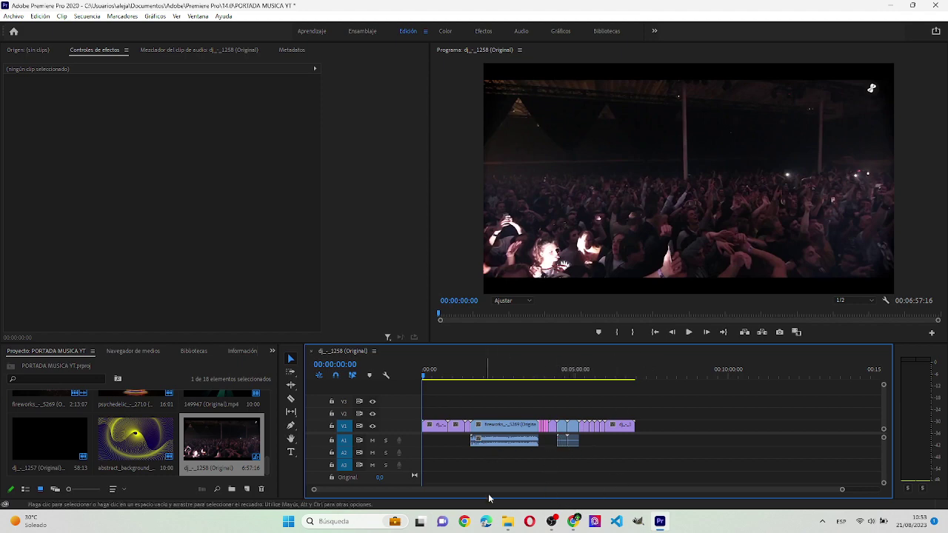
- Bring the Downloads window back and clear the current file selection
click(507, 522)
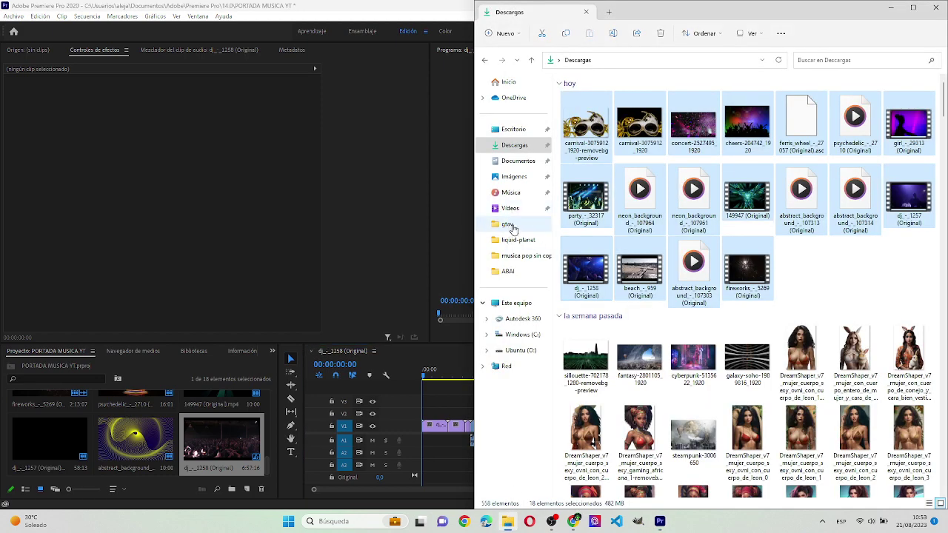
click(520, 150)
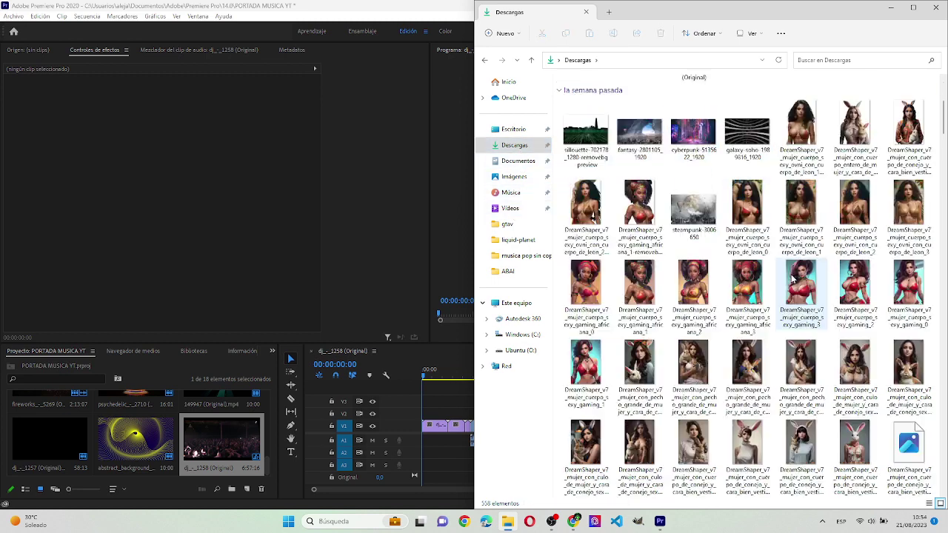
scroll(791, 280, down, 3)
scroll(791, 280, up, 3)
scroll(780, 265, down, 3)
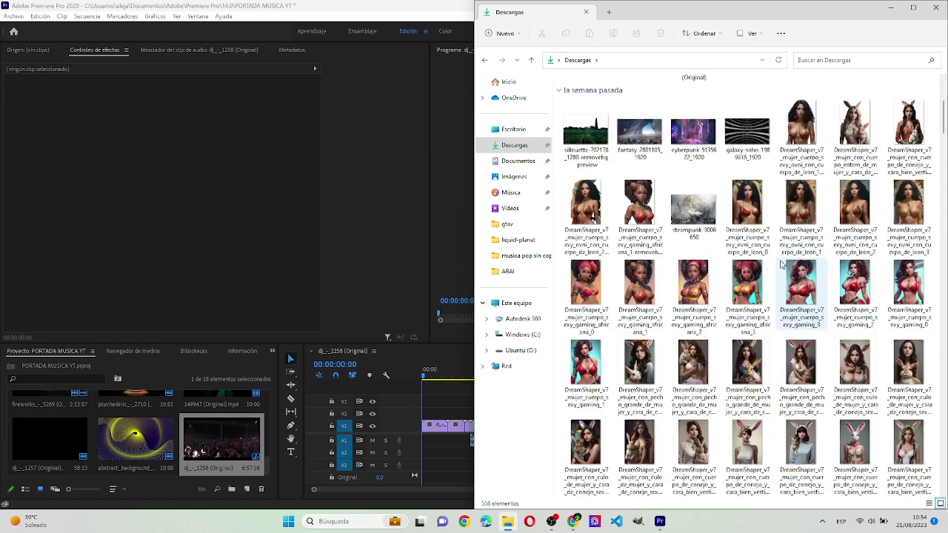
scroll(779, 264, down, 4)
scroll(778, 267, up, 3)
scroll(775, 268, up, 1)
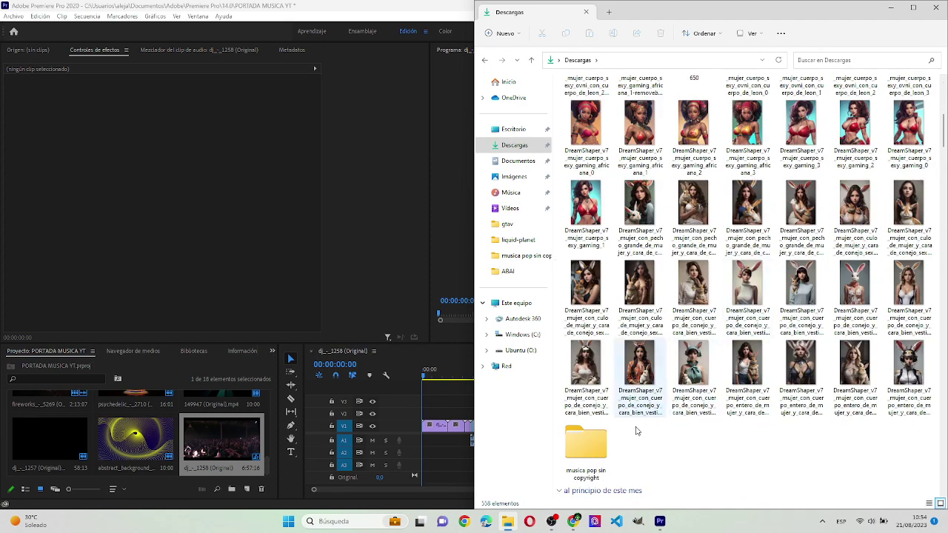
- Open musica pop sin copyright > no-plans and play the no-plans MP3
double_click(585, 444)
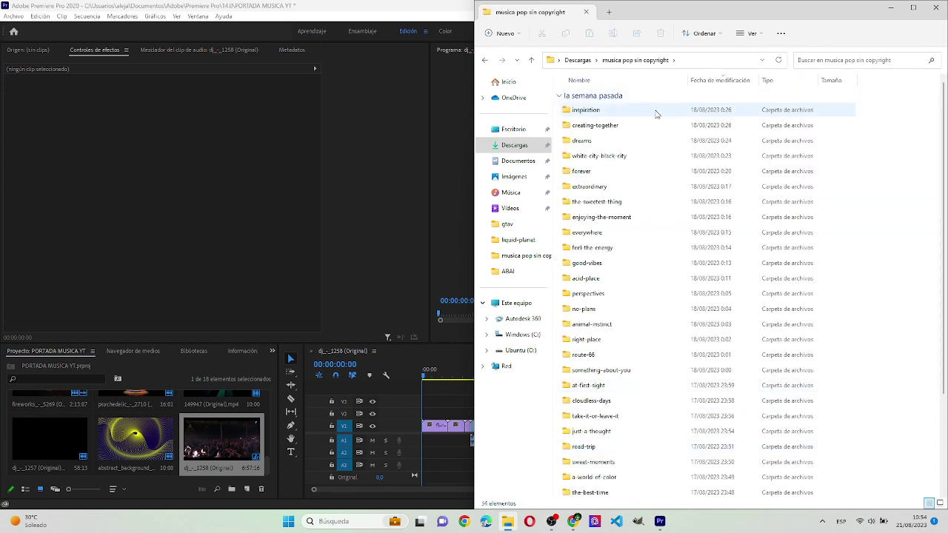
scroll(647, 255, down, 1)
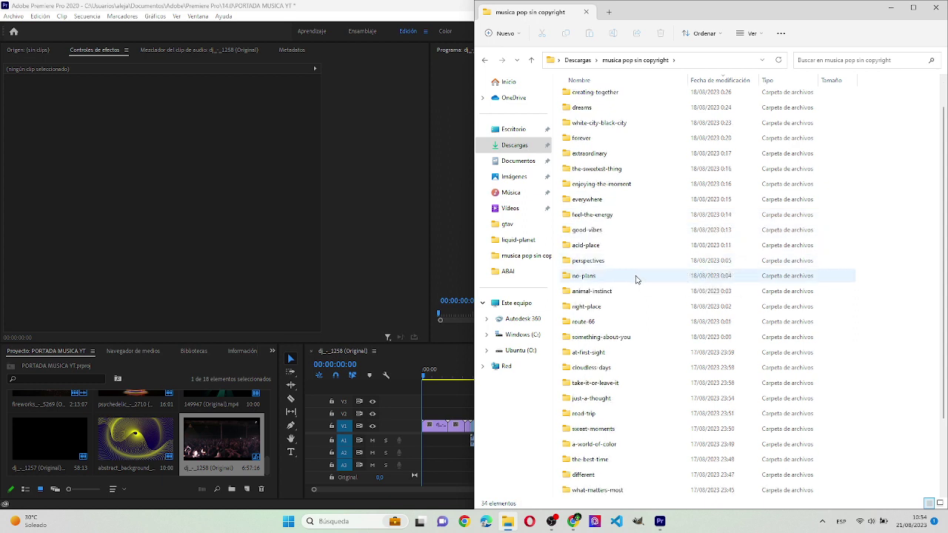
double_click(636, 279)
click(663, 134)
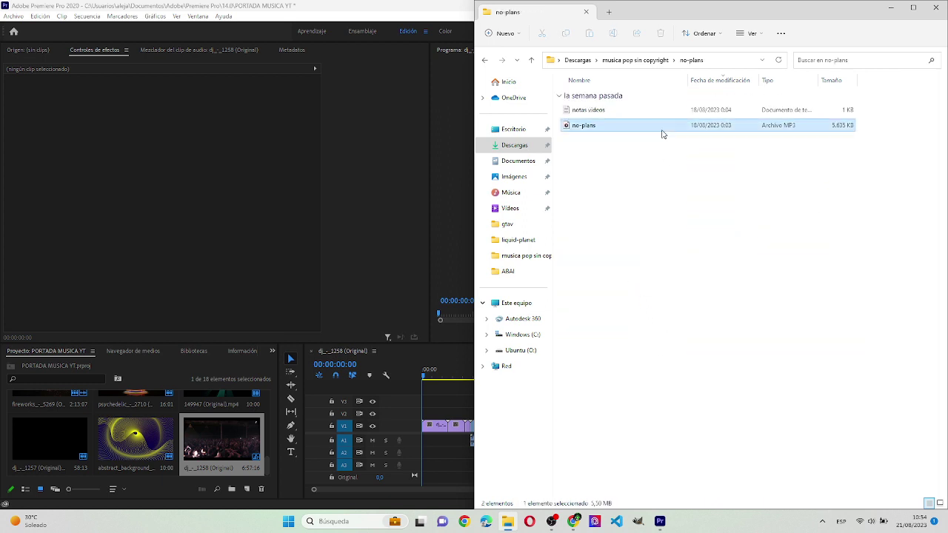
double_click(663, 133)
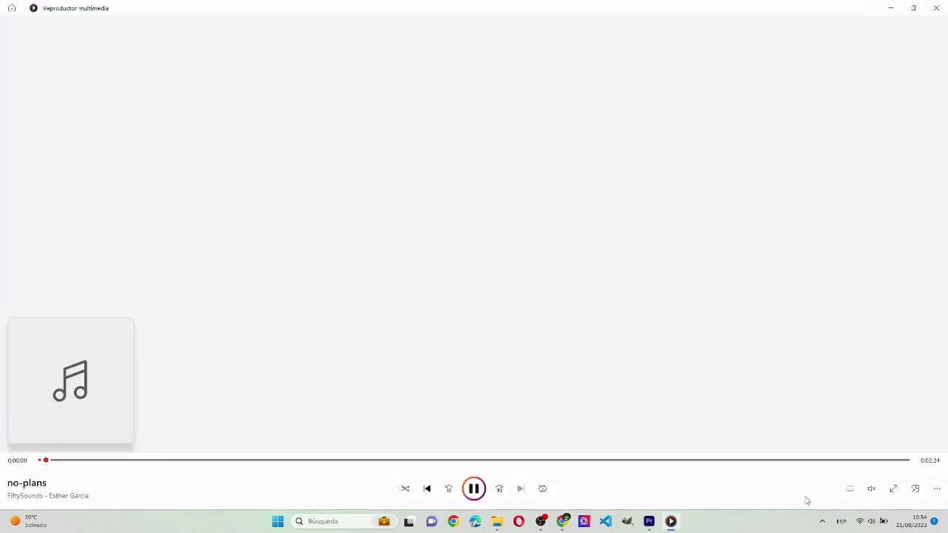
- Raise the Windows system volume to maximum
click(871, 521)
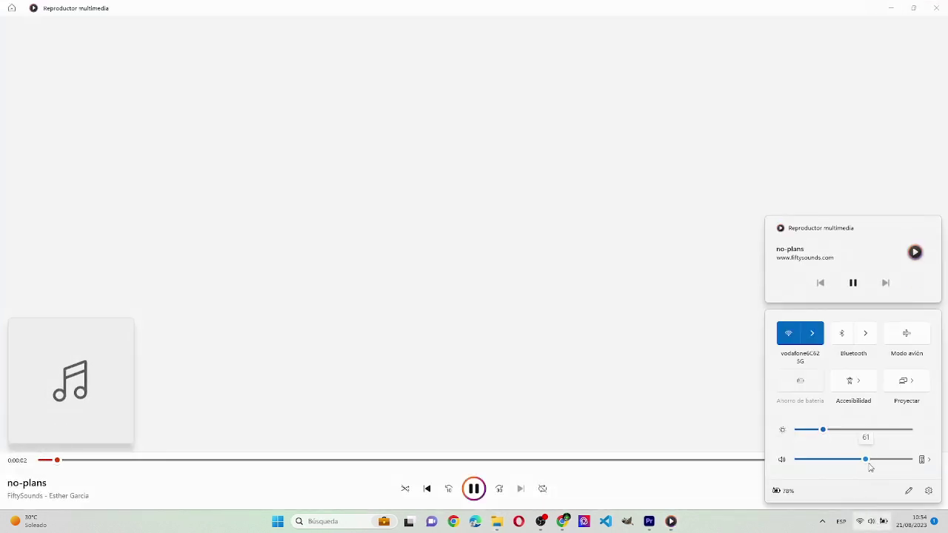
drag(870, 465, 905, 465)
drag(895, 459, 914, 460)
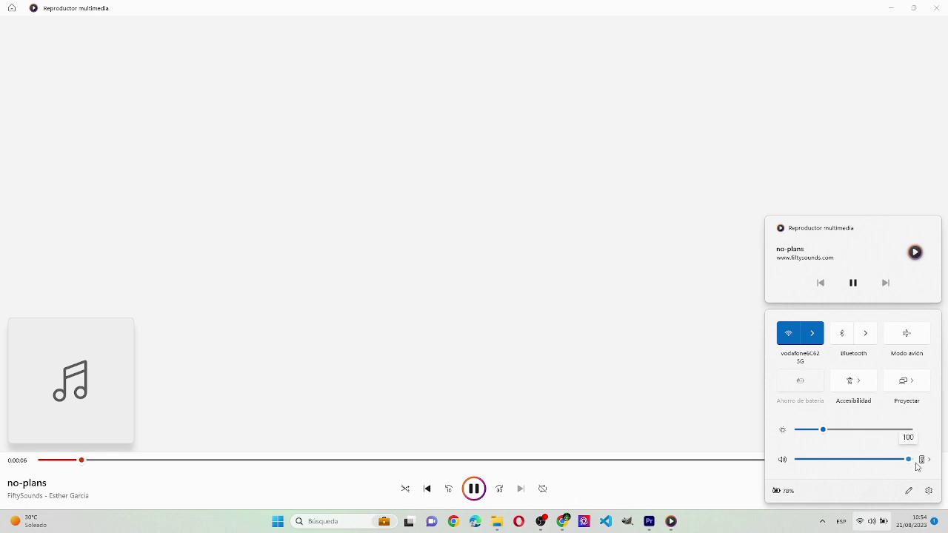
click(703, 485)
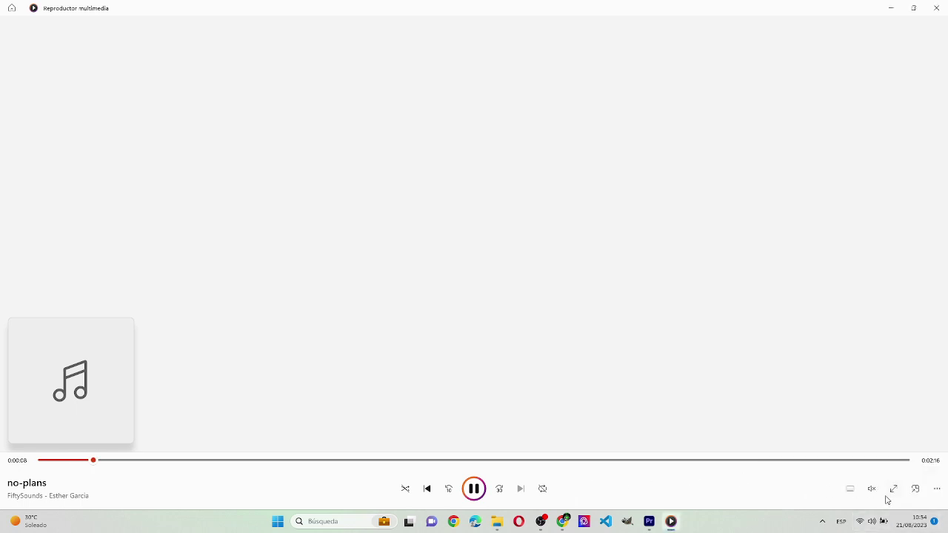
- Unmute Media Player, lower its volume to about 31, then close it
click(873, 491)
click(880, 463)
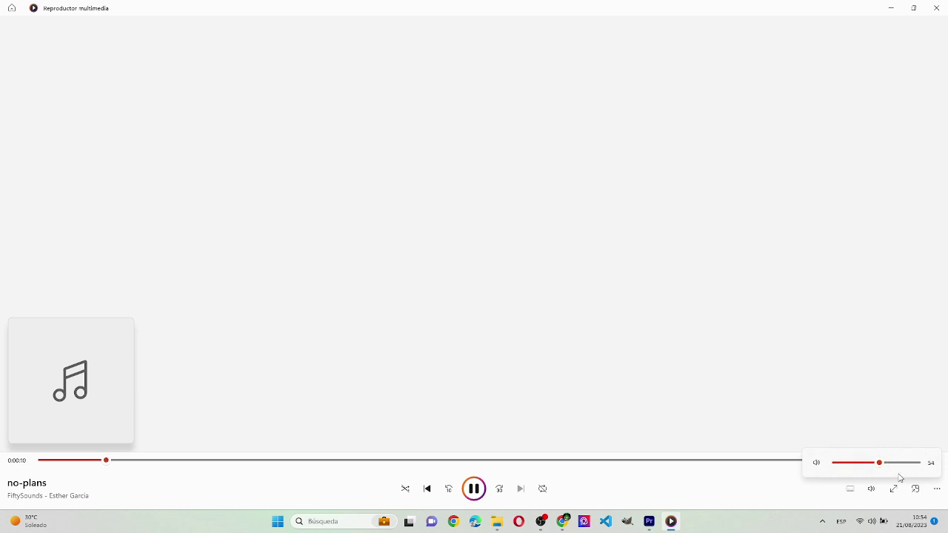
drag(882, 471, 864, 471)
click(936, 7)
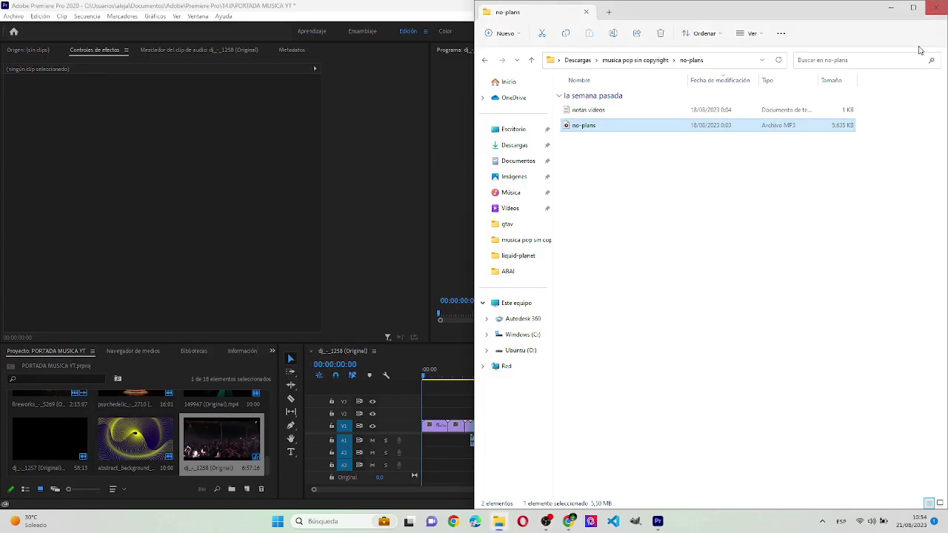
- Preview the Route 66 MP3 from the route-66 folder, then close the player
click(634, 60)
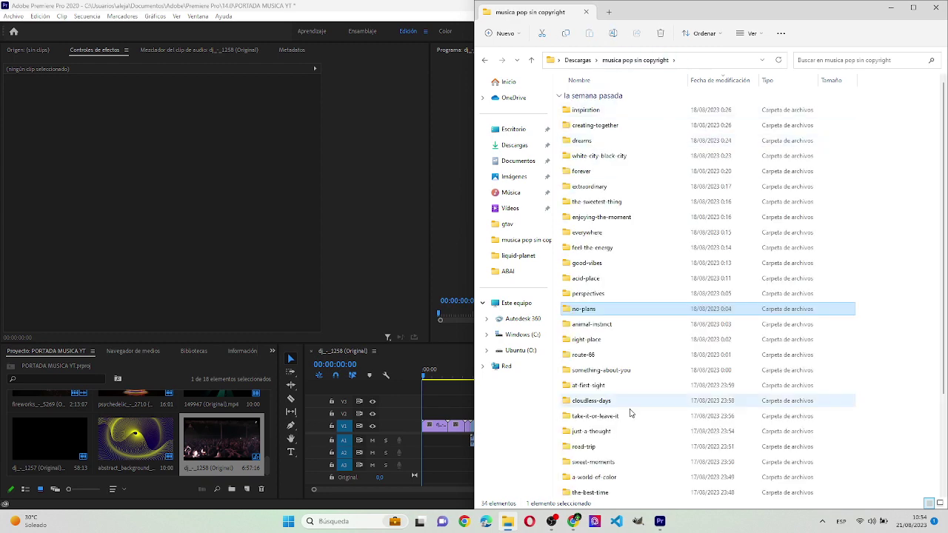
double_click(679, 355)
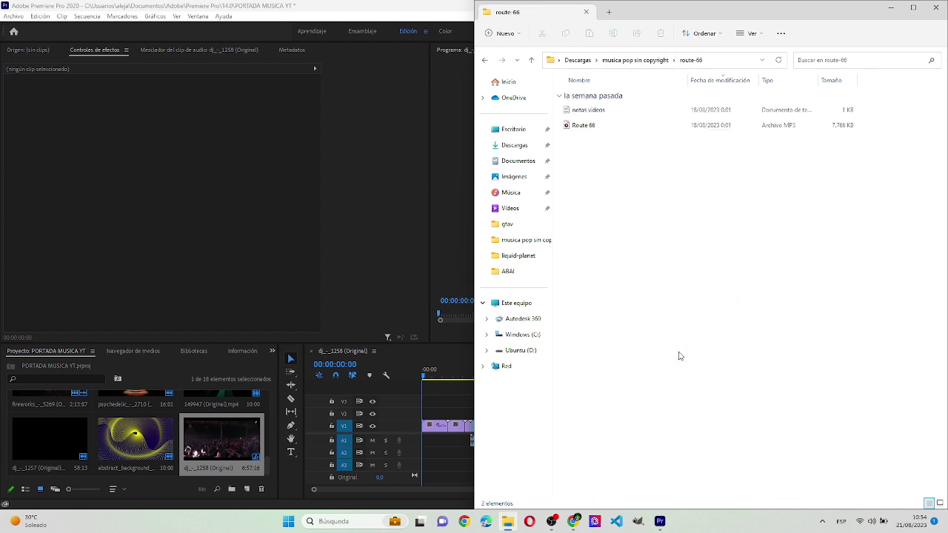
double_click(674, 125)
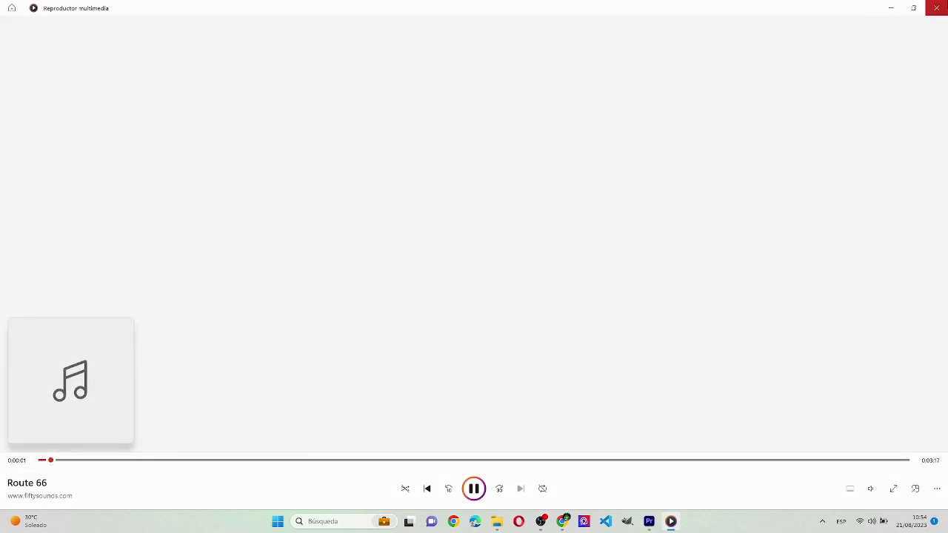
click(937, 8)
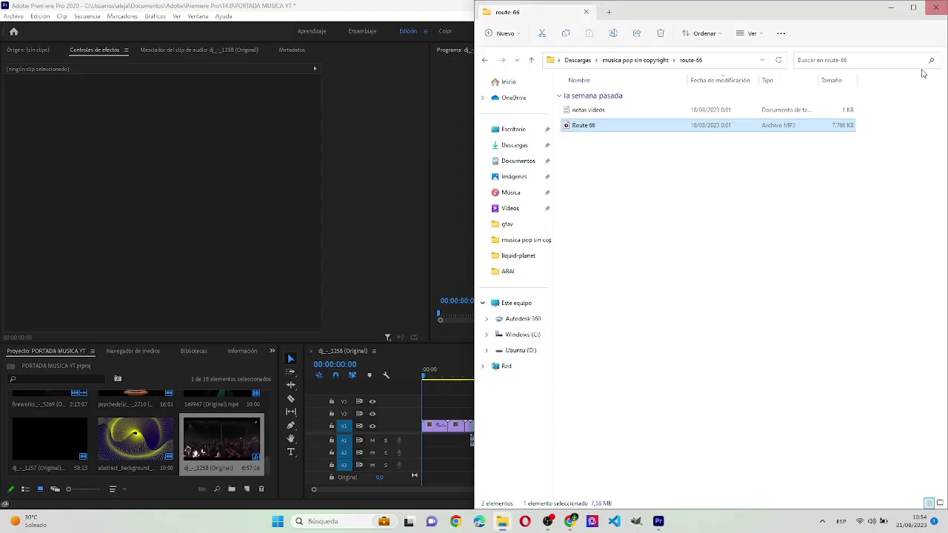
- Play Inspiration.mp3 from the inspiration folder, skipping to 0:37 and near the end
click(628, 63)
double_click(662, 123)
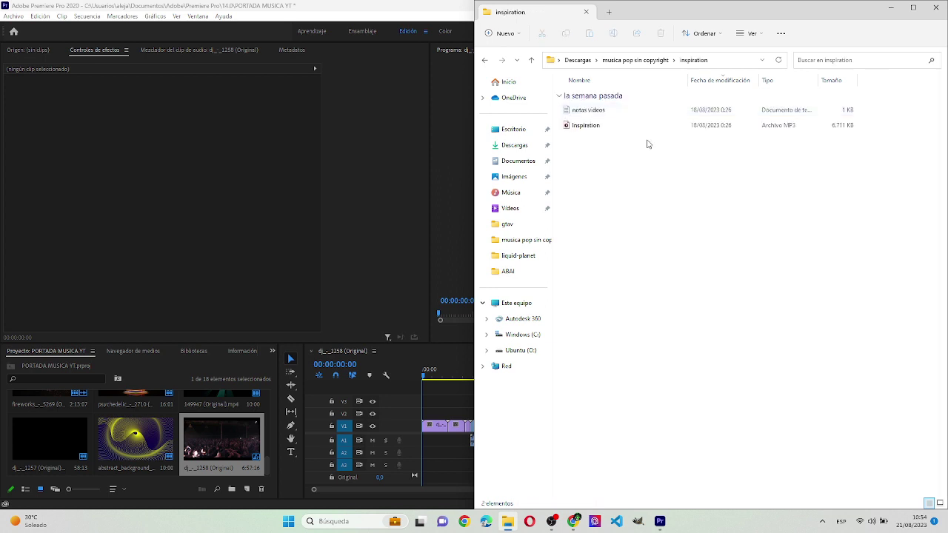
double_click(647, 126)
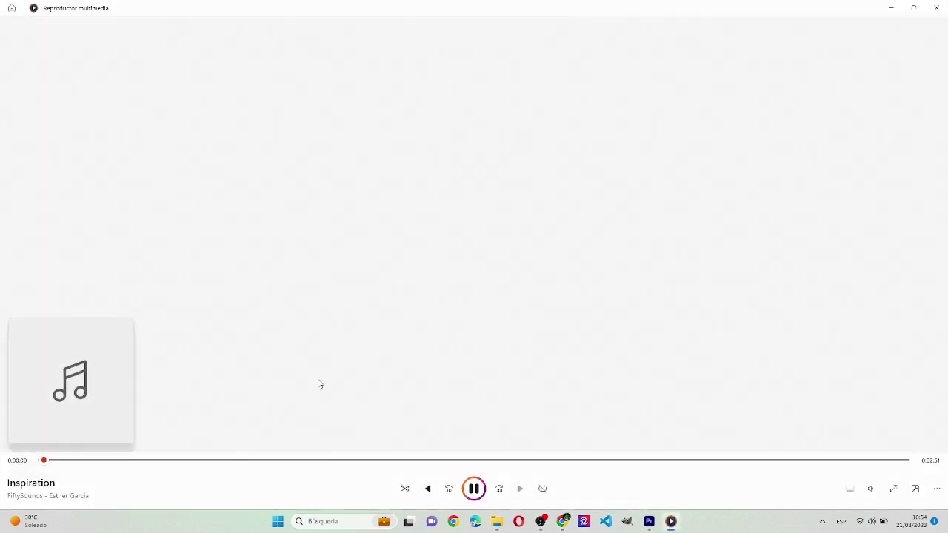
click(233, 461)
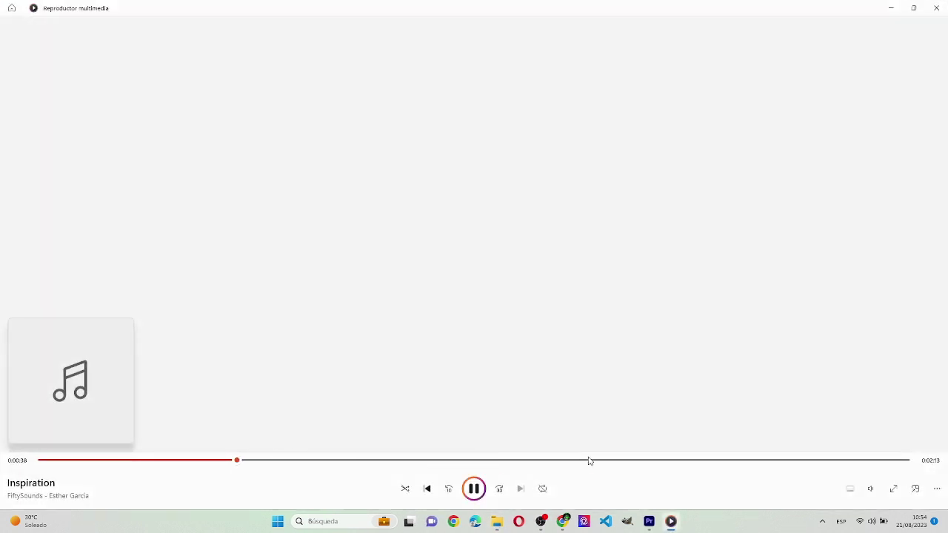
click(638, 460)
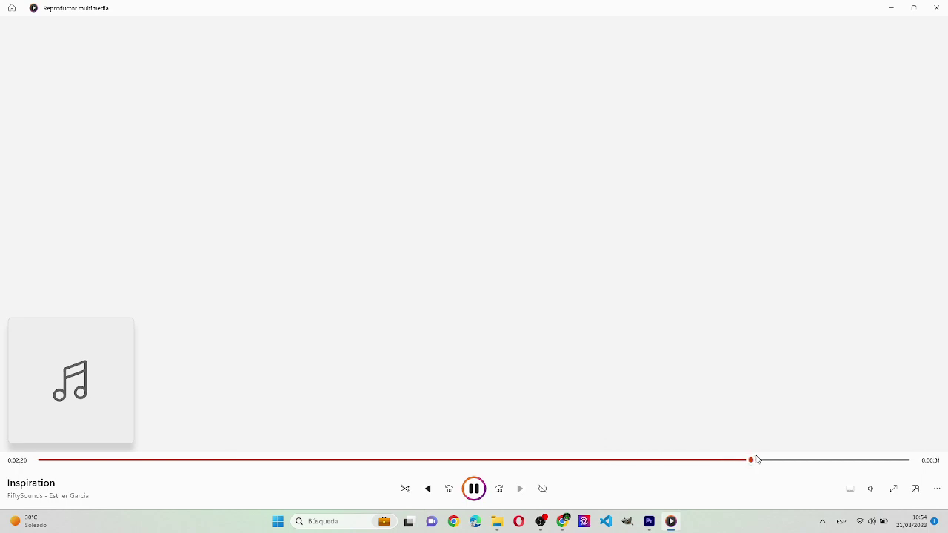
click(936, 7)
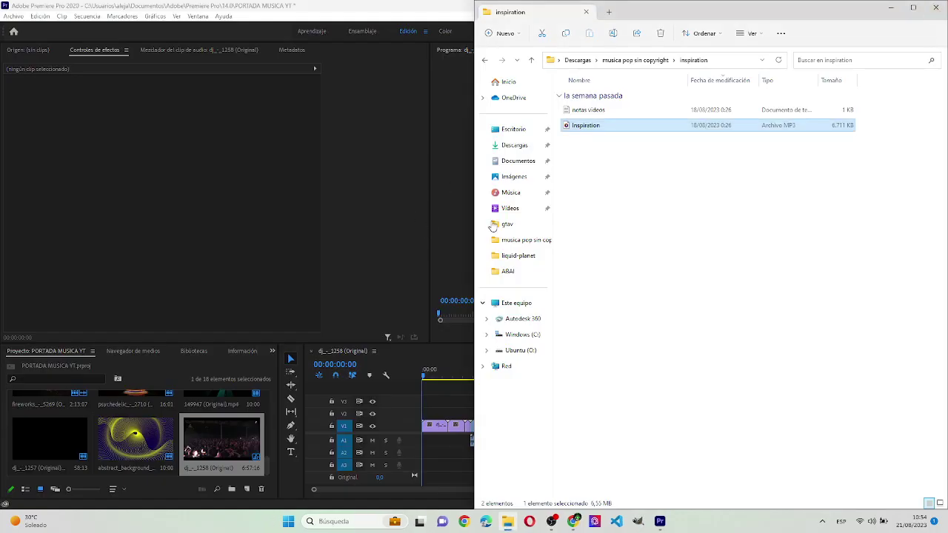
- Drop Inspiration.mp3 onto track A1 and slide it to start at 00:00
drag(649, 130, 446, 448)
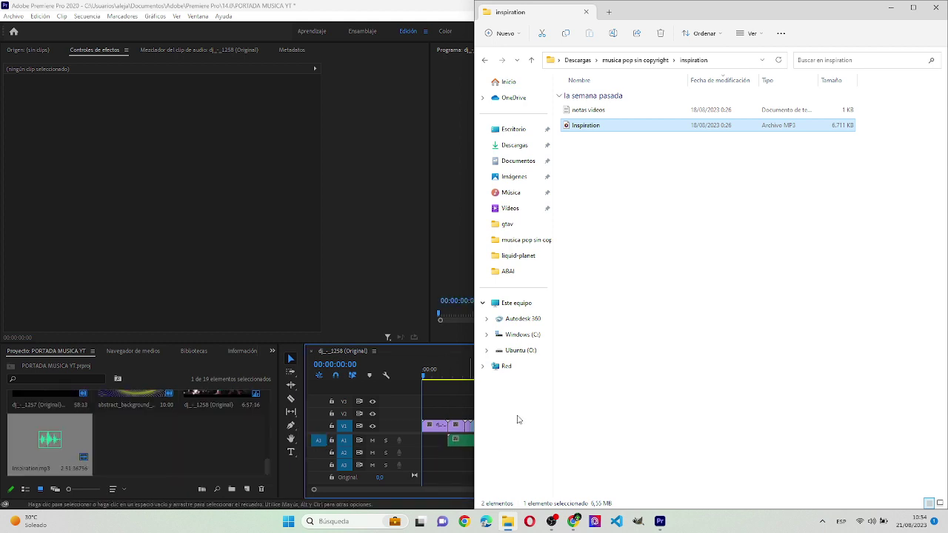
click(890, 8)
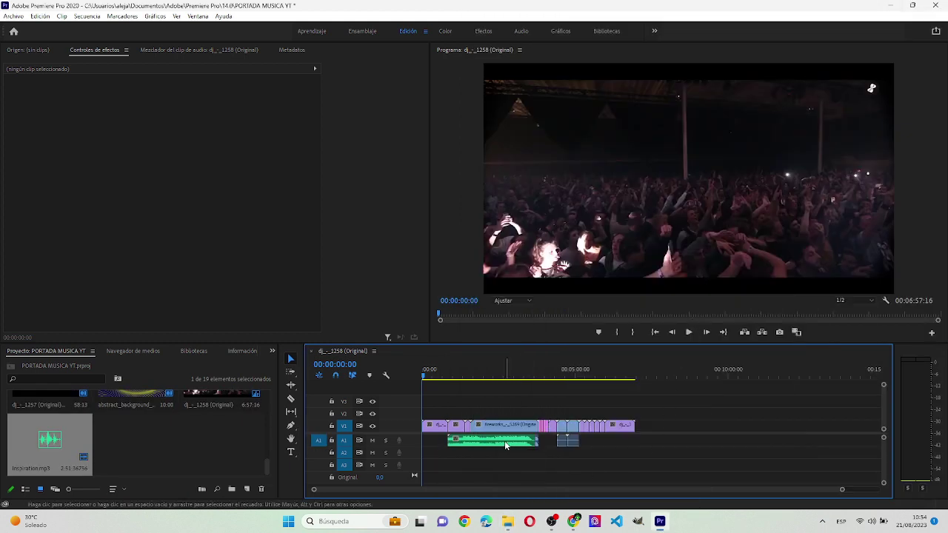
drag(504, 440, 479, 441)
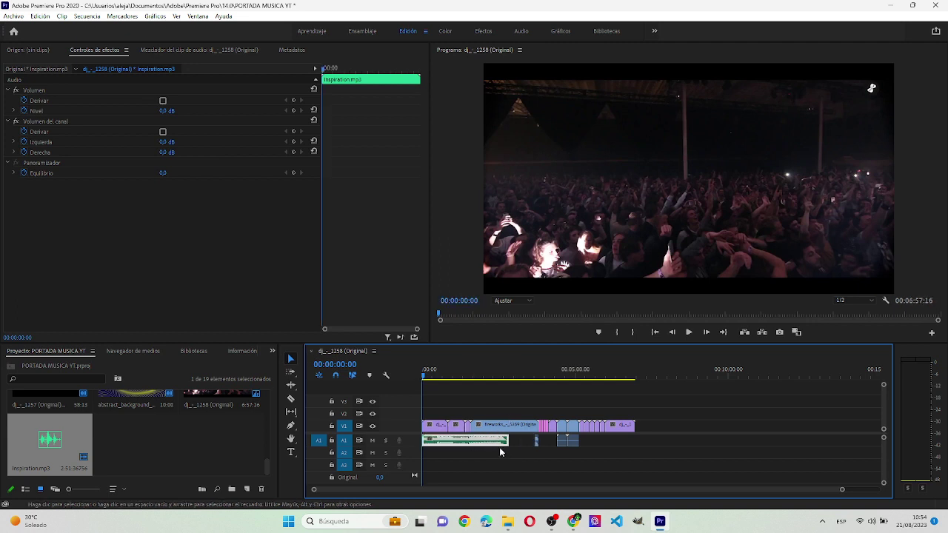
click(500, 452)
scroll(498, 458, down, 1)
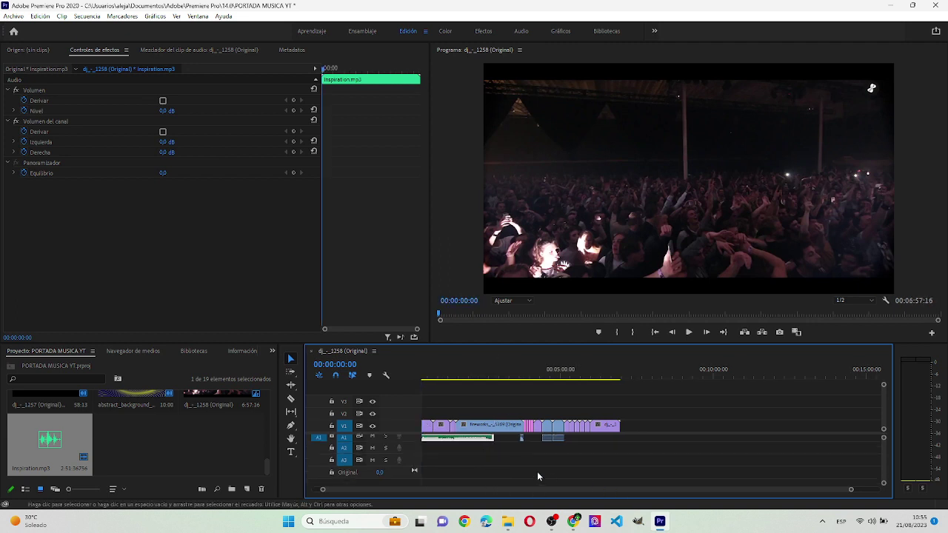
- Widen the timeline zoom, clear the clip selection, and play the sequence with the Inspiration music
scroll(520, 471, up, 1)
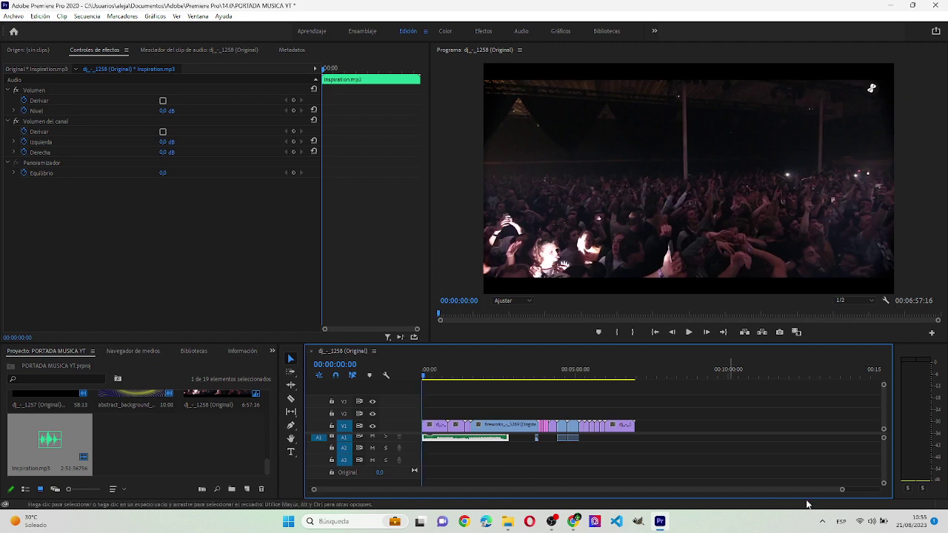
drag(842, 491, 766, 495)
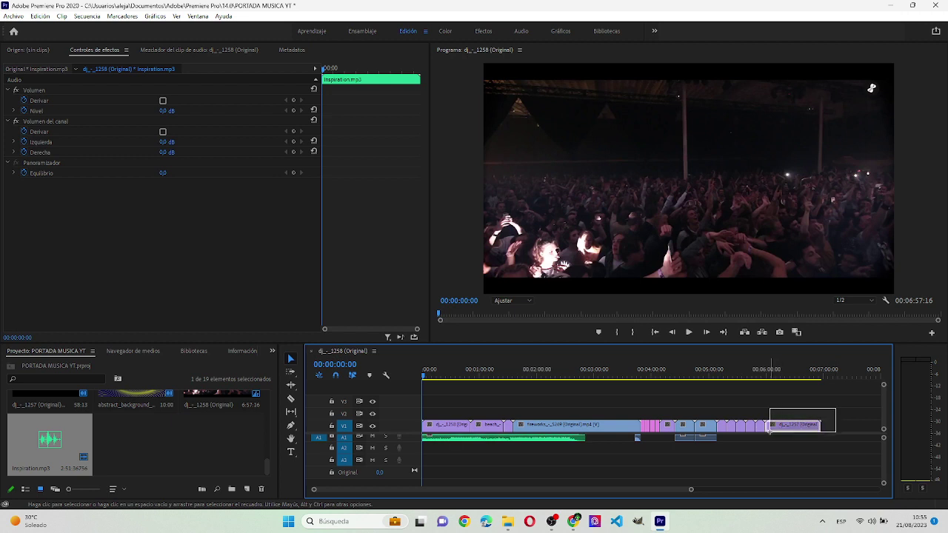
drag(687, 442, 635, 456)
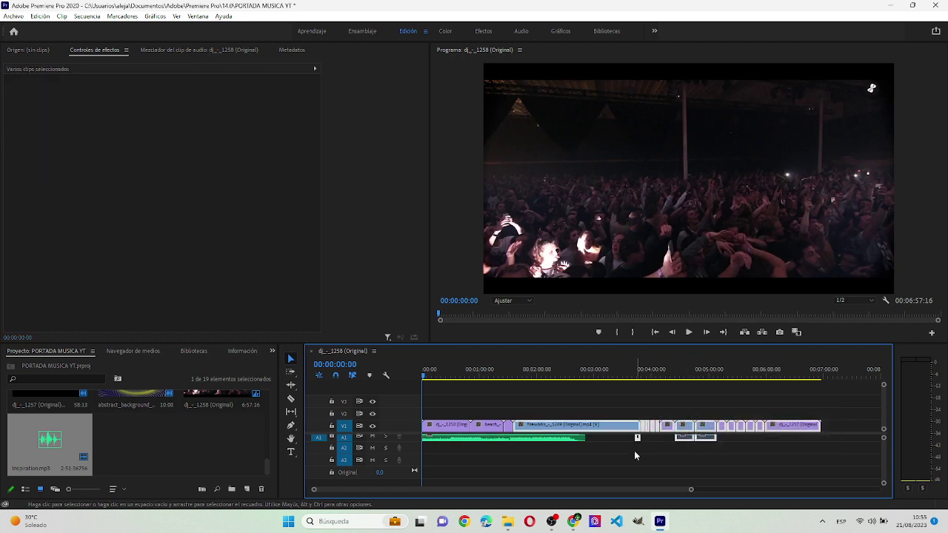
click(442, 402)
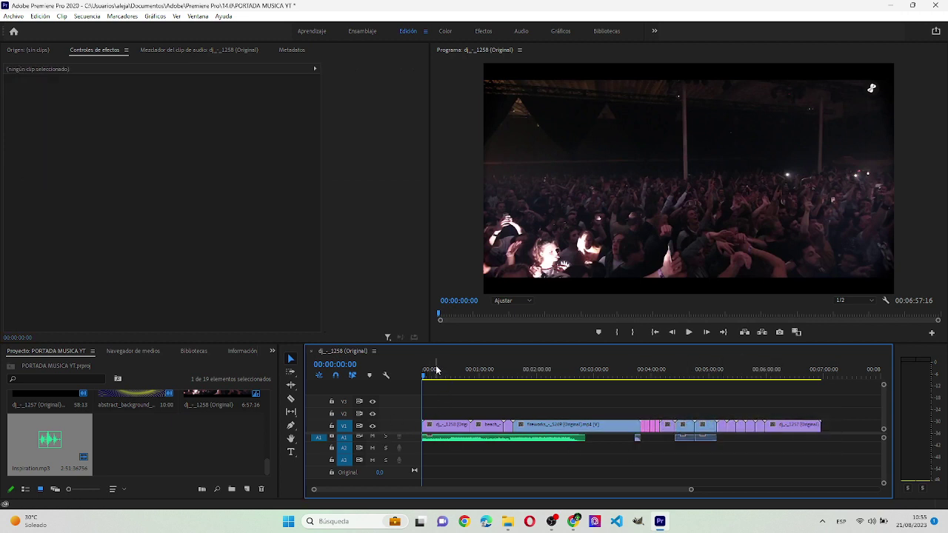
click(689, 332)
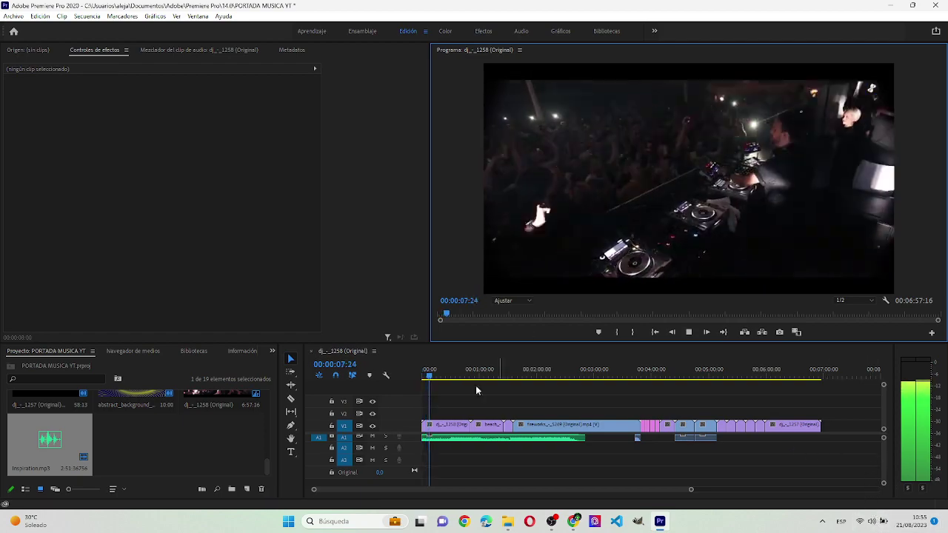
- Apply Set to Frame Size to the first V1 clip and the beach, abstract background and fireworks clips
right_click(433, 438)
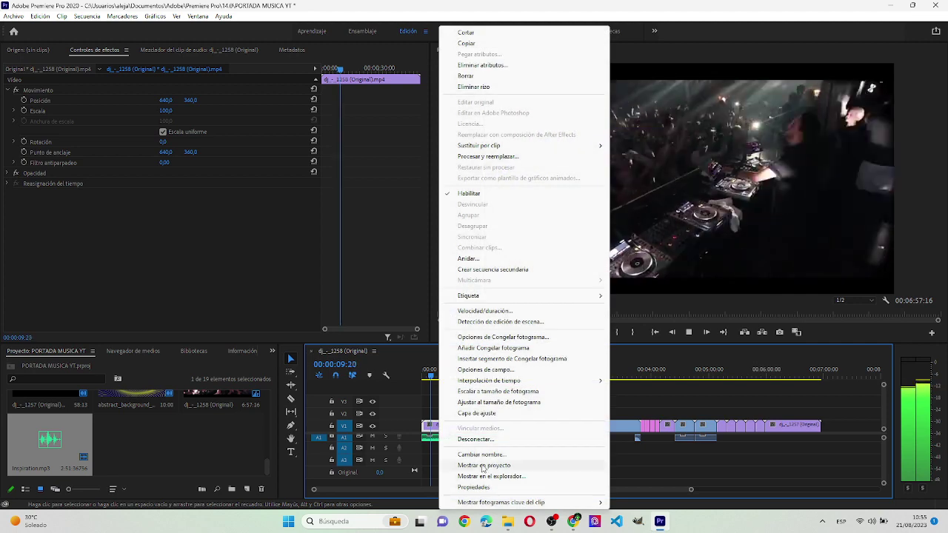
click(501, 404)
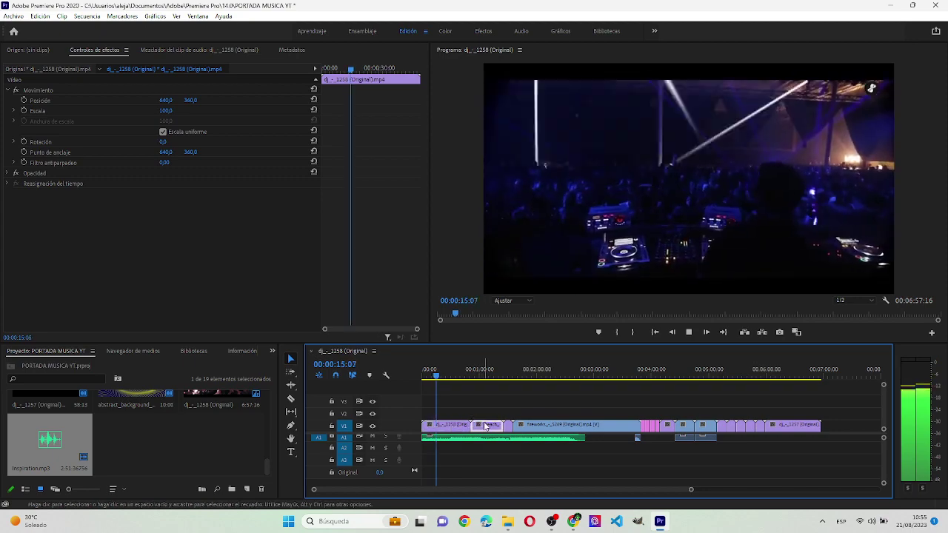
right_click(485, 425)
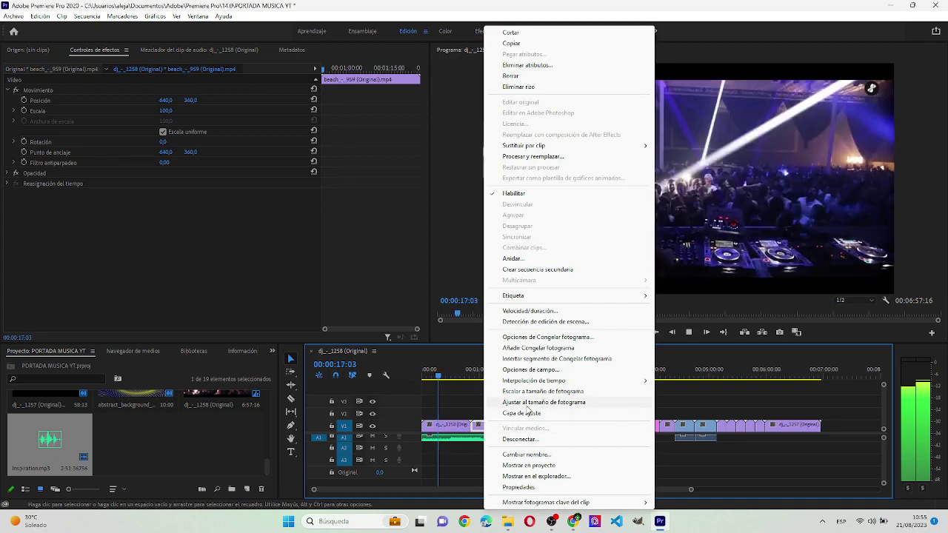
click(527, 404)
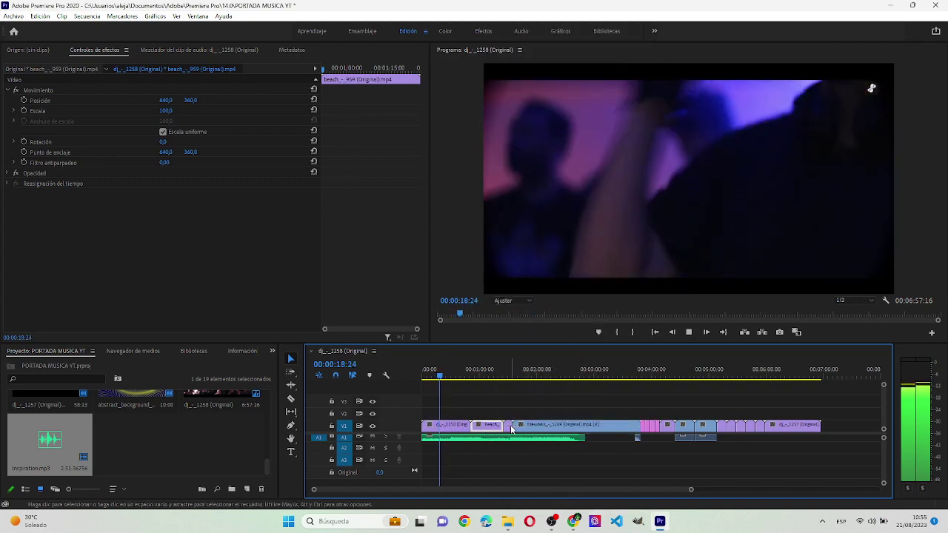
right_click(509, 426)
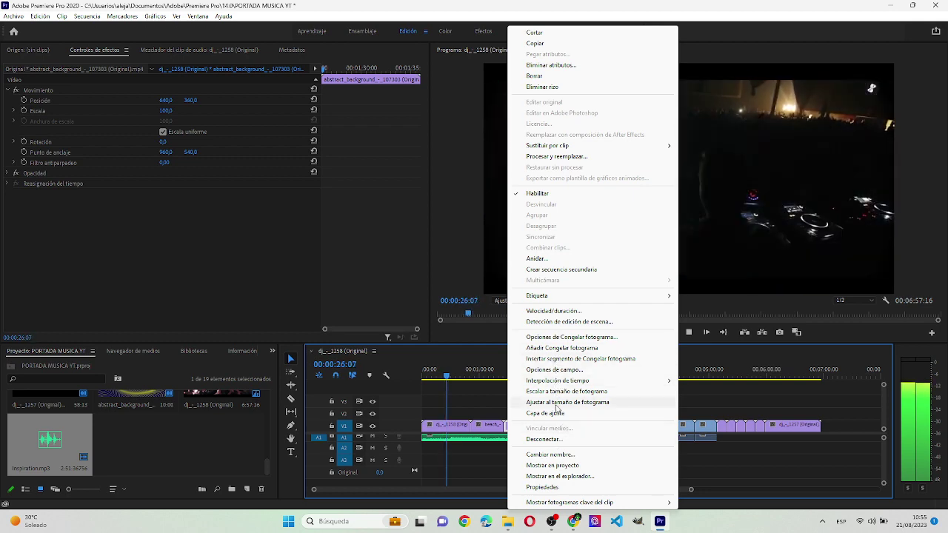
click(557, 405)
right_click(544, 427)
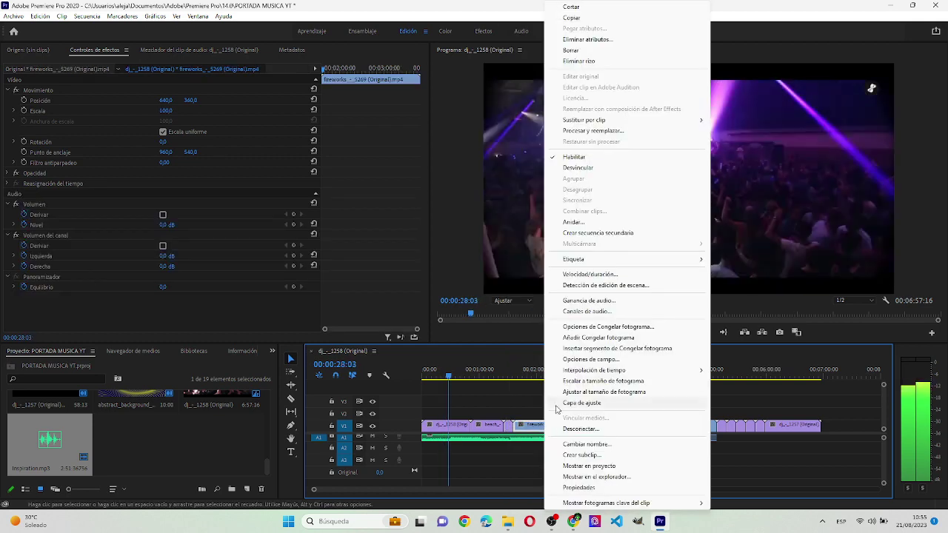
click(583, 393)
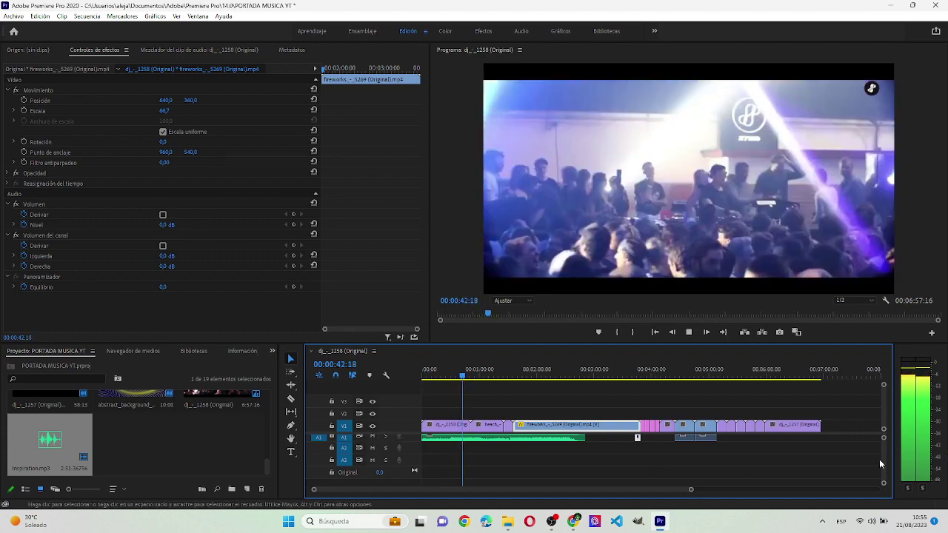
scroll(883, 455, up, 1)
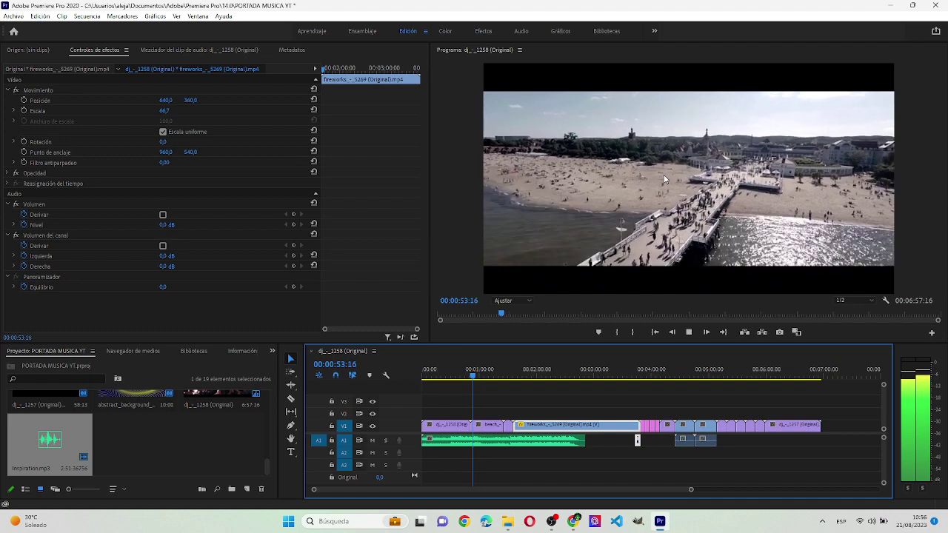
click(665, 179)
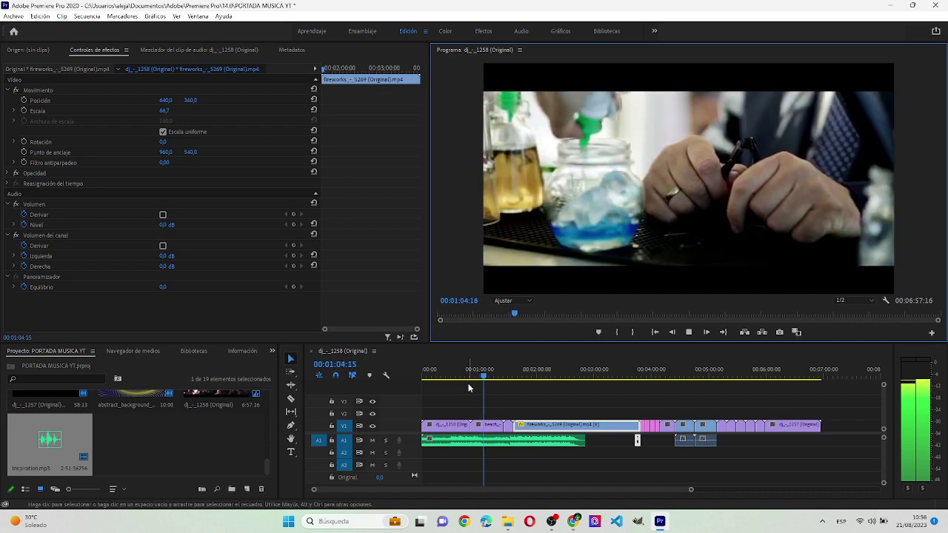
- Move the dj_-_1258 clip at 01:29:21 off V1 onto V2, leaving a gap
mouse_move(447, 427)
mouse_down()
mouse_move(480, 400)
mouse_move(439, 425)
mouse_up()
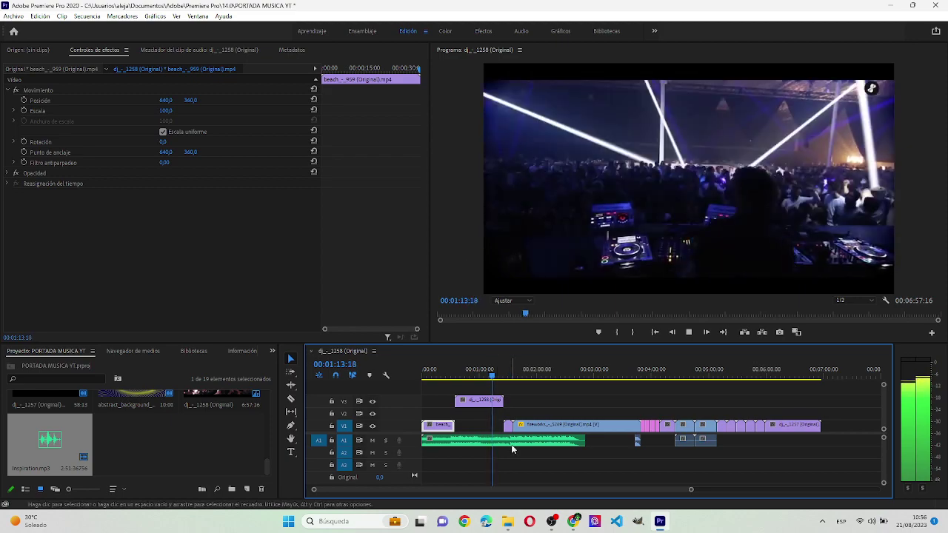
drag(476, 400, 480, 425)
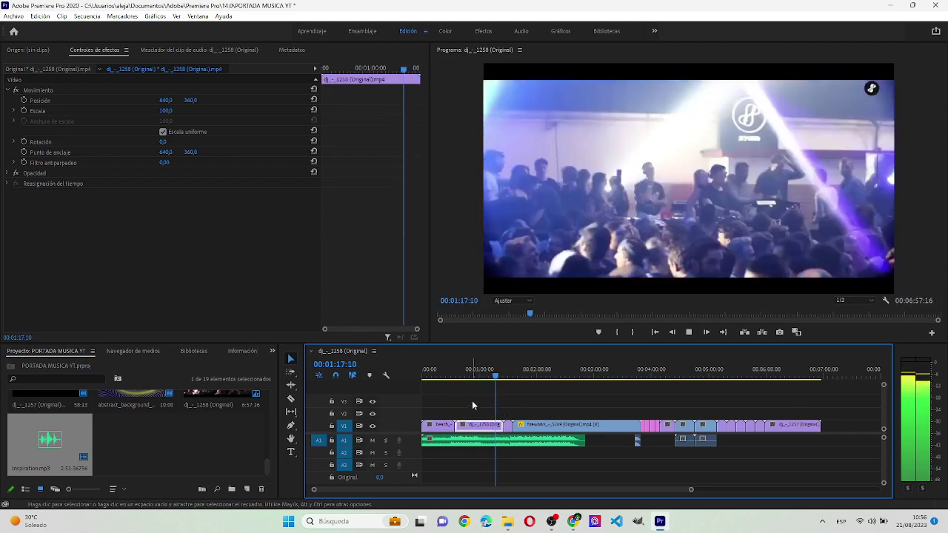
click(508, 378)
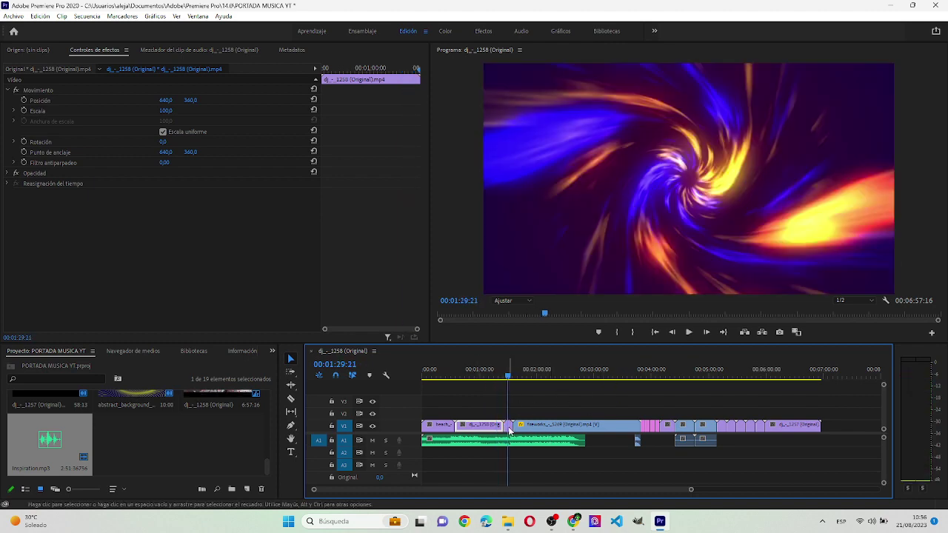
drag(510, 432, 465, 393)
mouse_move(412, 414)
mouse_down()
mouse_move(504, 413)
mouse_move(428, 426)
mouse_move(496, 430)
mouse_move(480, 425)
mouse_up()
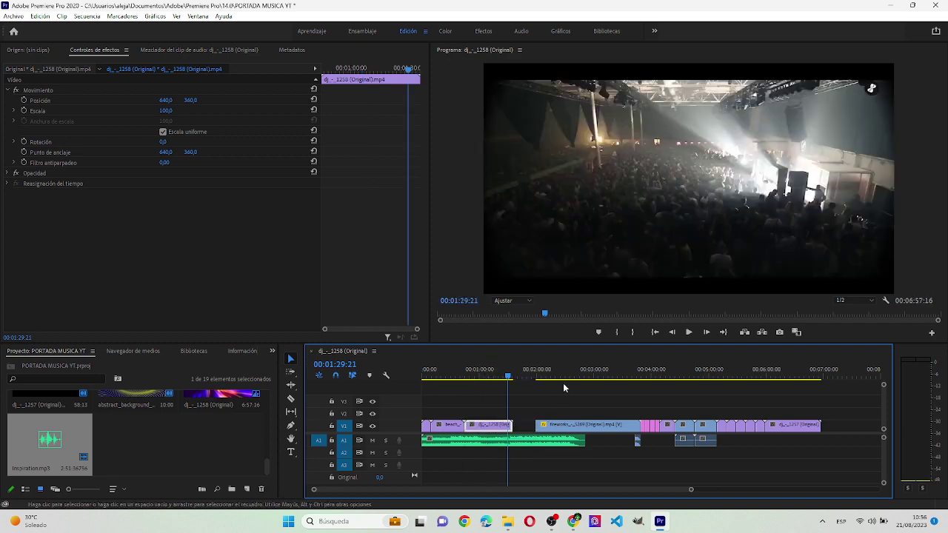
- Slide the fireworks clip left on V1 to close the gap at 01:29:21
drag(566, 371, 562, 377)
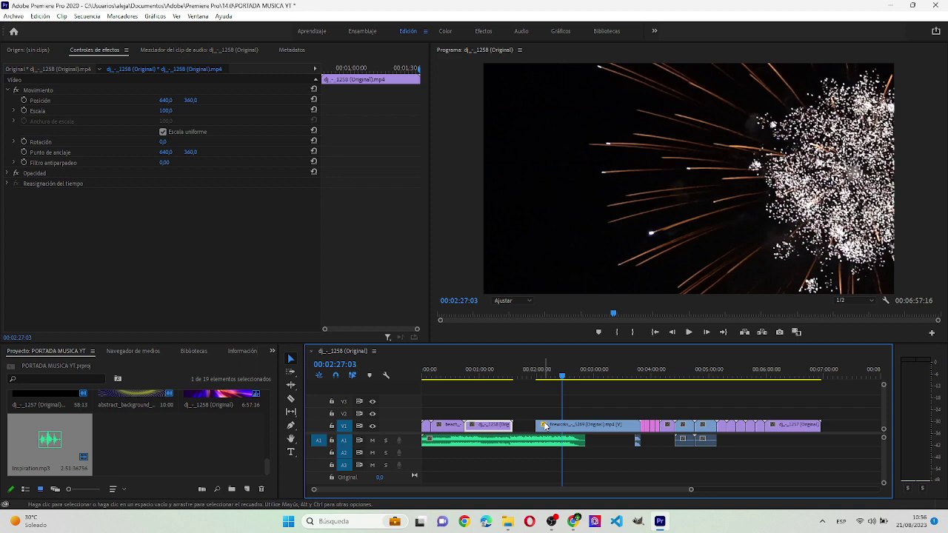
mouse_move(544, 429)
mouse_down()
mouse_move(511, 432)
mouse_move(524, 434)
mouse_up()
click(509, 373)
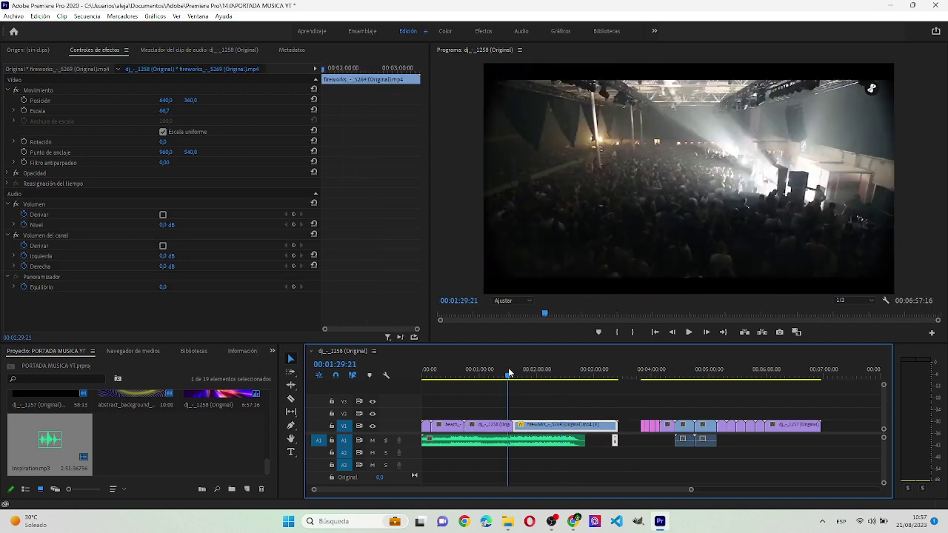
- Move two short clips up onto V2 near 03:50 and 04:00
key(space)
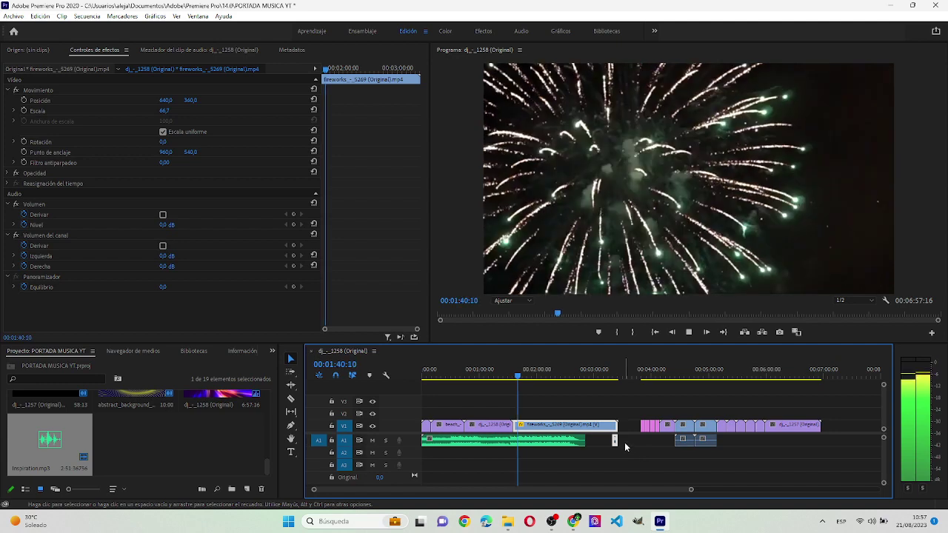
click(535, 372)
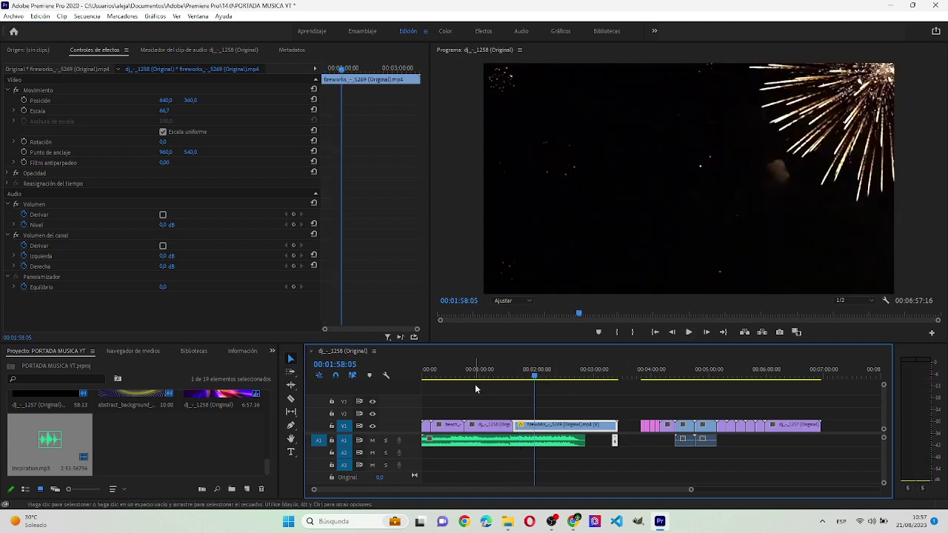
mouse_move(538, 378)
mouse_down()
mouse_move(707, 394)
mouse_move(647, 398)
mouse_up()
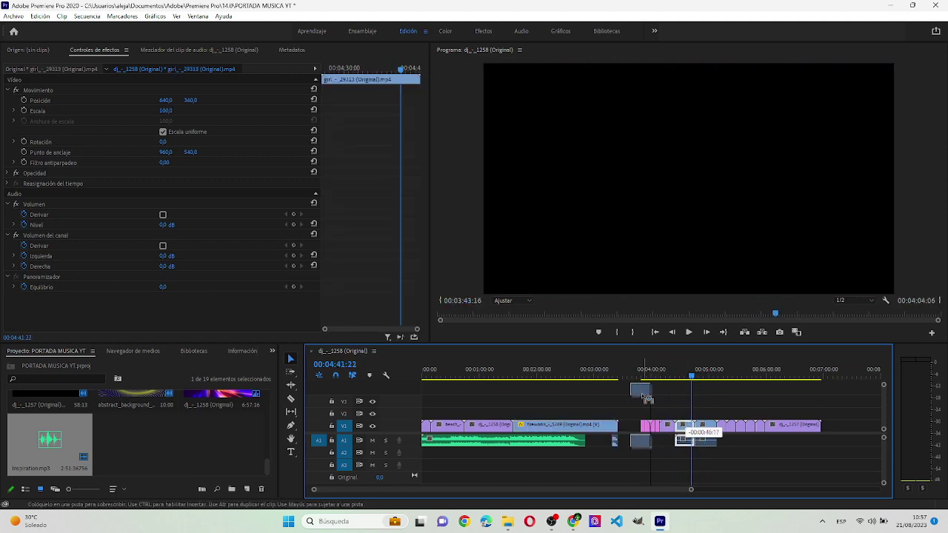
mouse_move(556, 431)
mouse_down()
mouse_move(635, 414)
mouse_move(612, 407)
mouse_up()
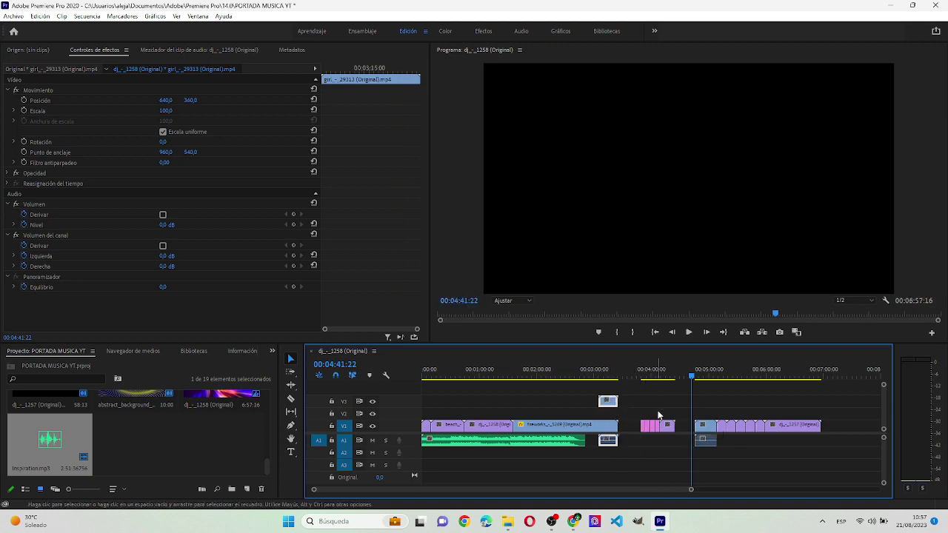
click(705, 378)
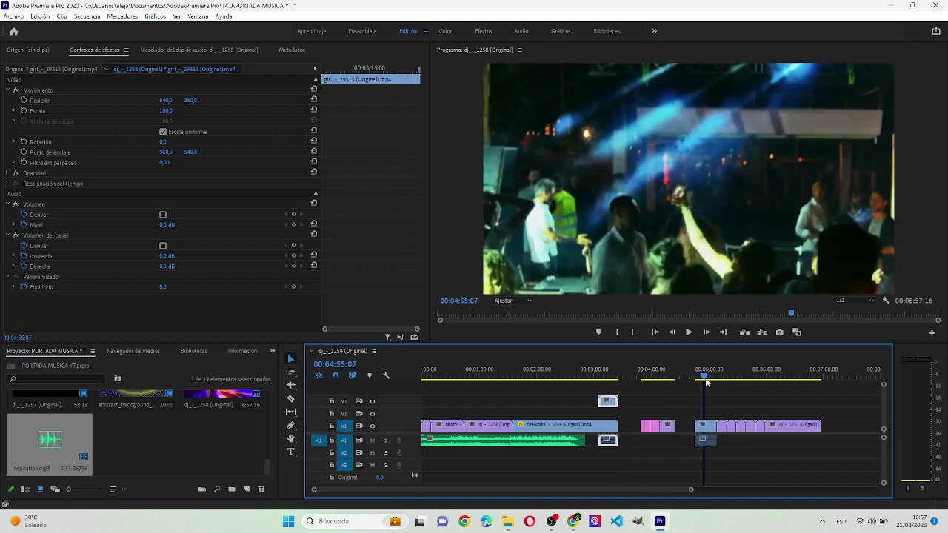
drag(706, 444, 674, 391)
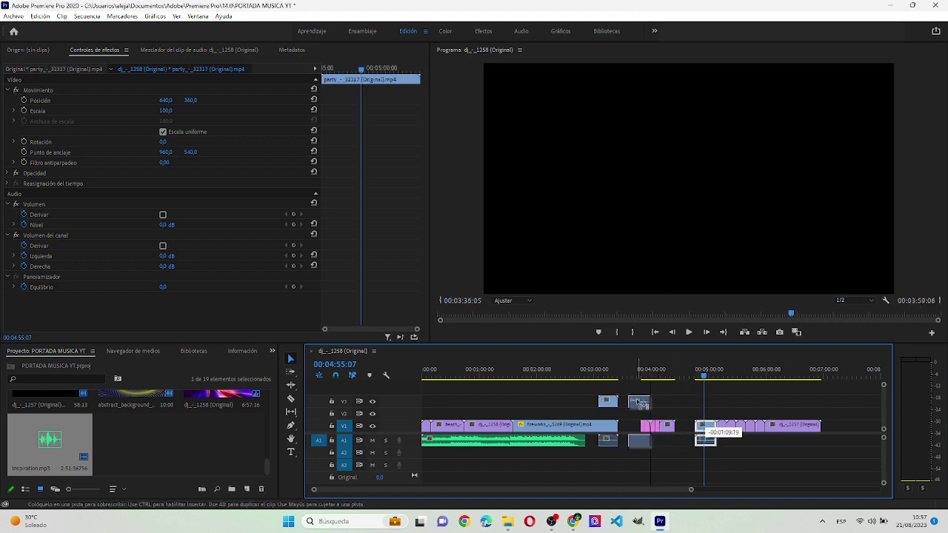
drag(639, 403, 637, 396)
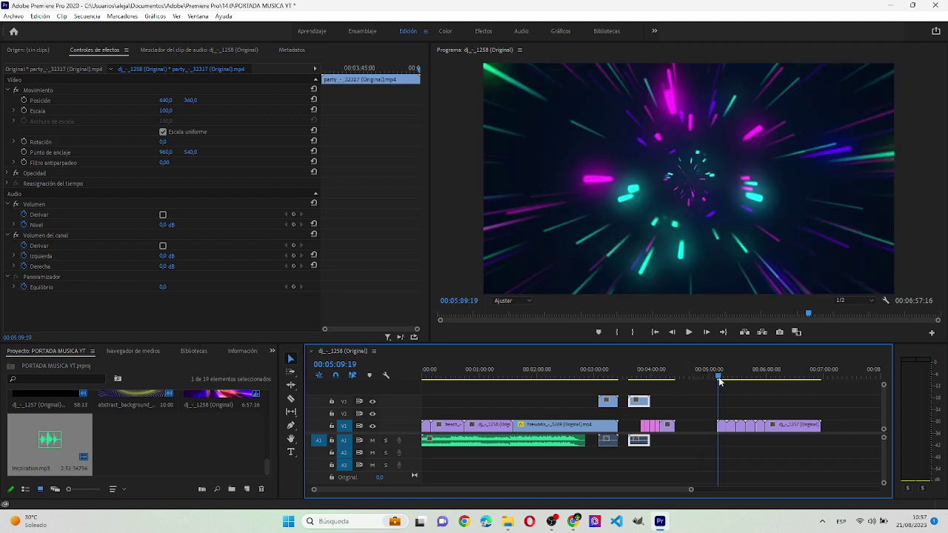
- Delete the final dj_-_1257 clip from the end of V1
drag(721, 378, 777, 381)
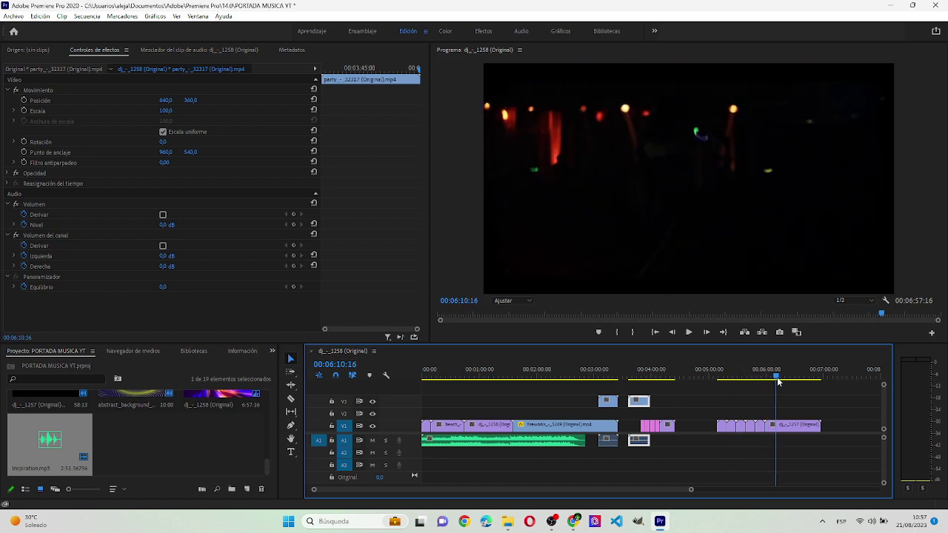
click(776, 428)
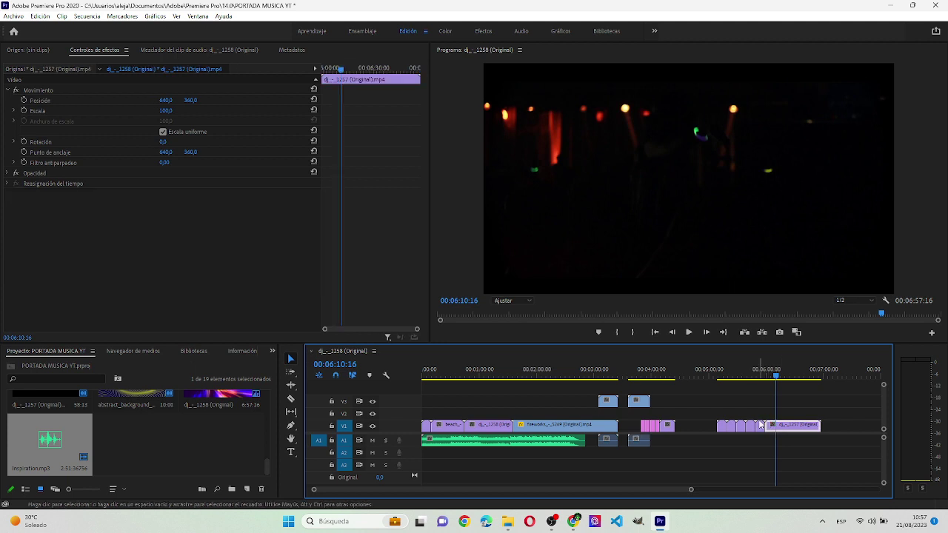
key(Delete)
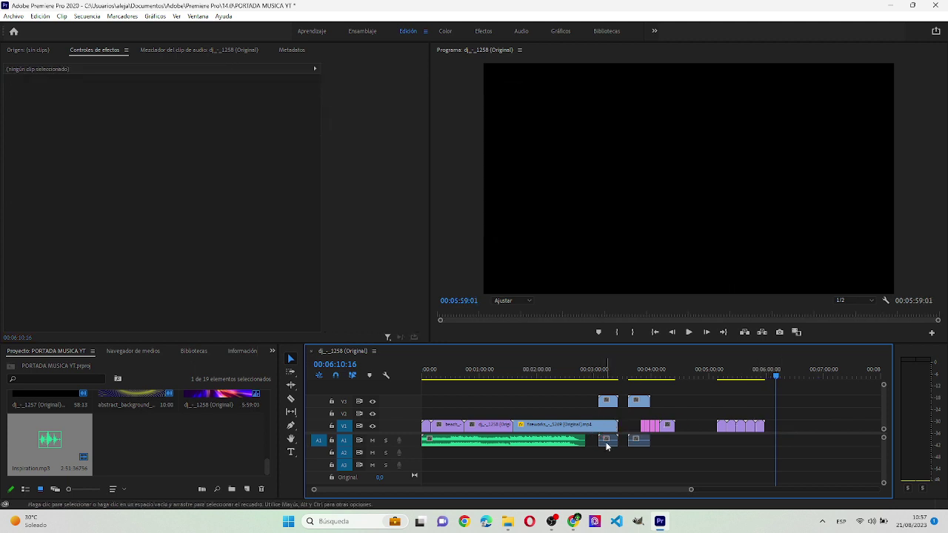
click(605, 442)
- Delete leftover clips, move Inspiration.mp3 to A3, and remove the Audio 1 track
key(Delete)
drag(446, 443, 444, 471)
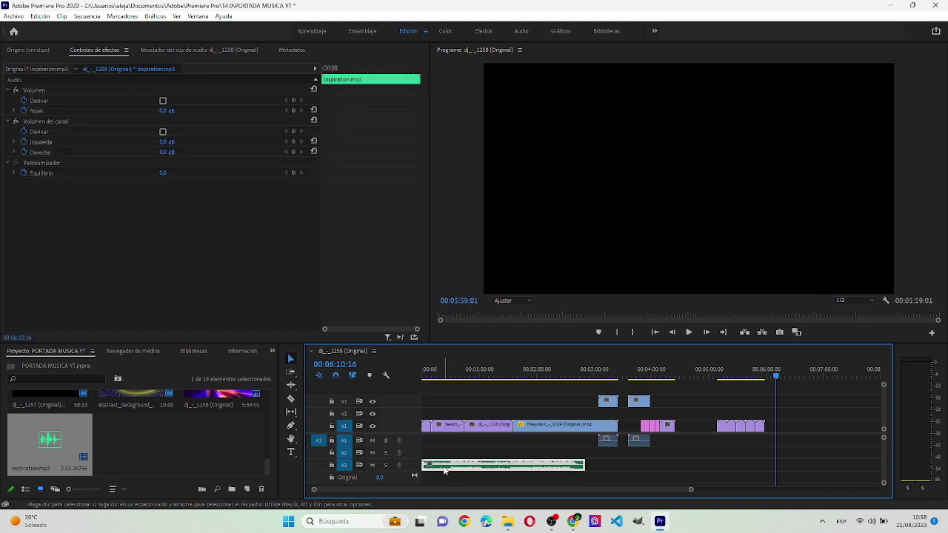
right_click(411, 443)
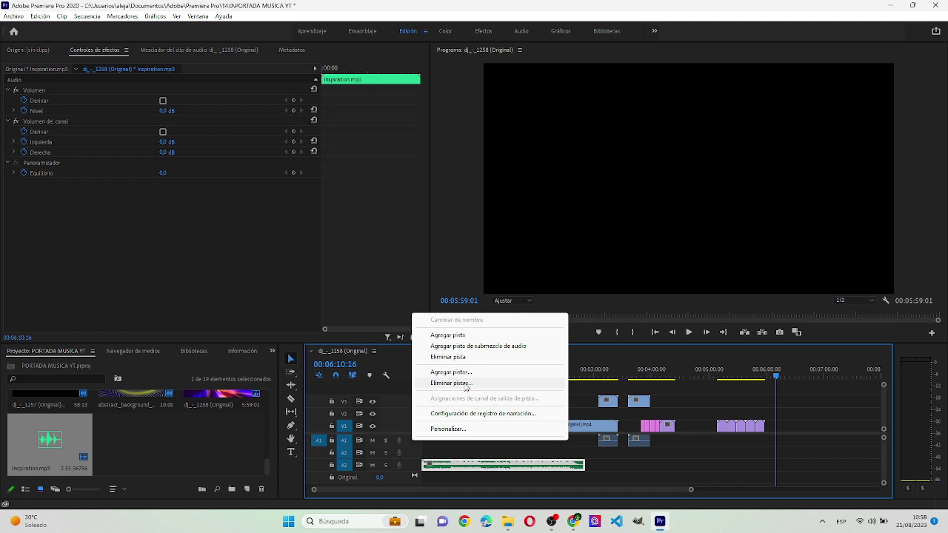
click(465, 384)
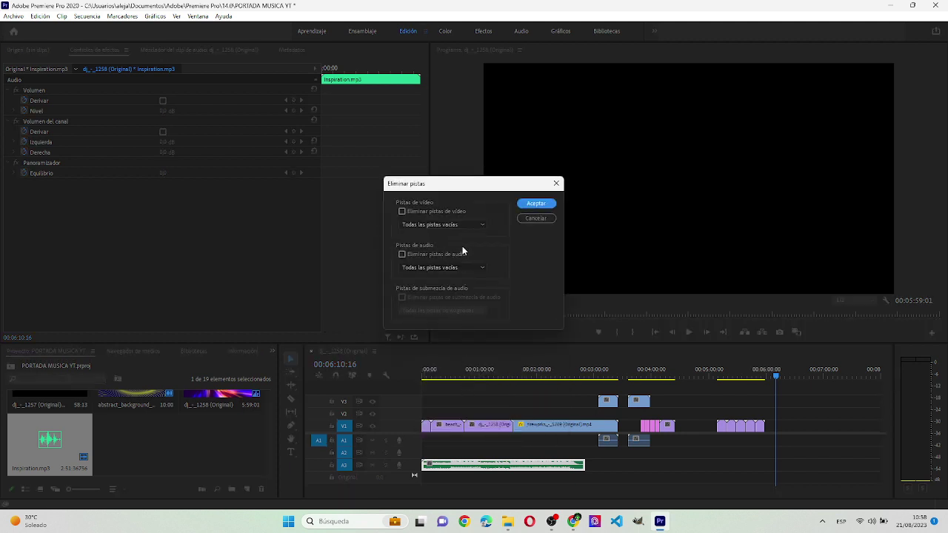
click(449, 268)
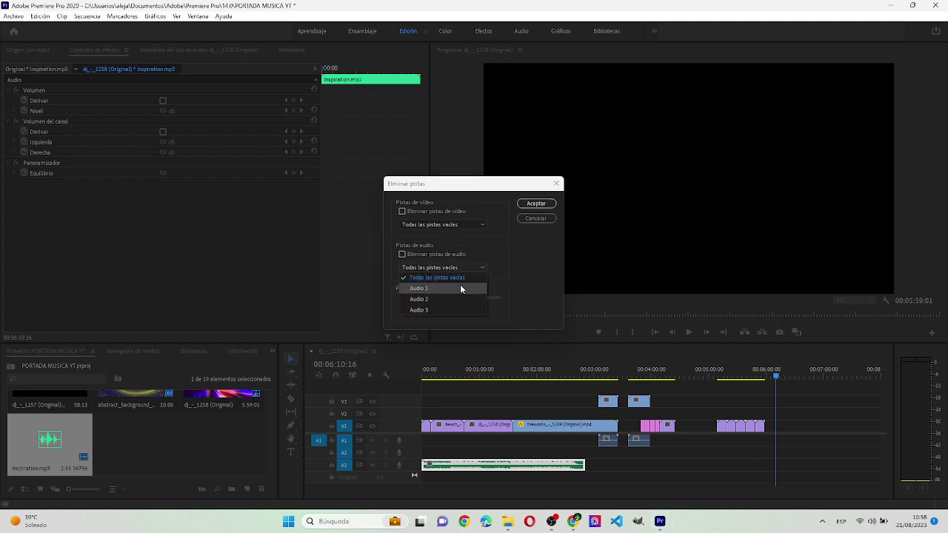
click(460, 285)
click(538, 202)
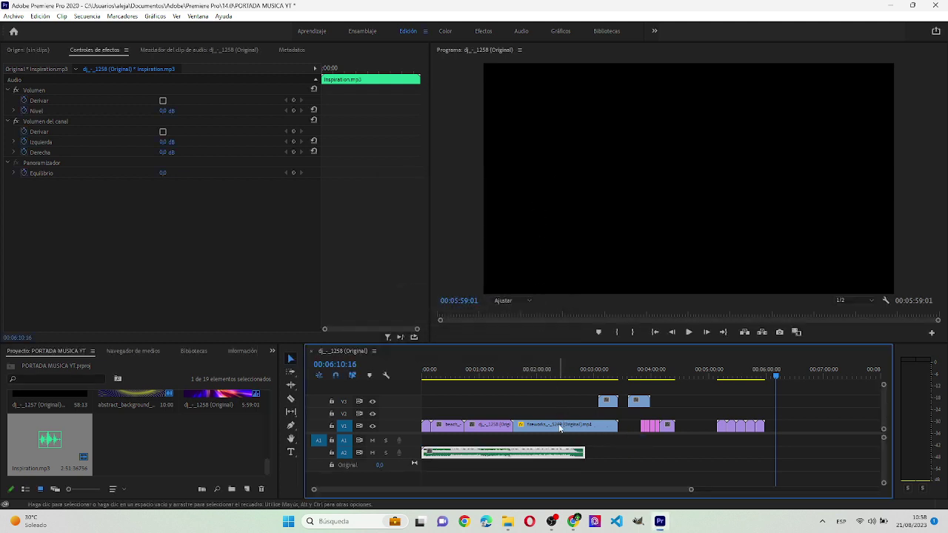
- Move the Inspiration.mp3 music onto A1 and rearrange the fireworks and party clips
drag(484, 449, 485, 440)
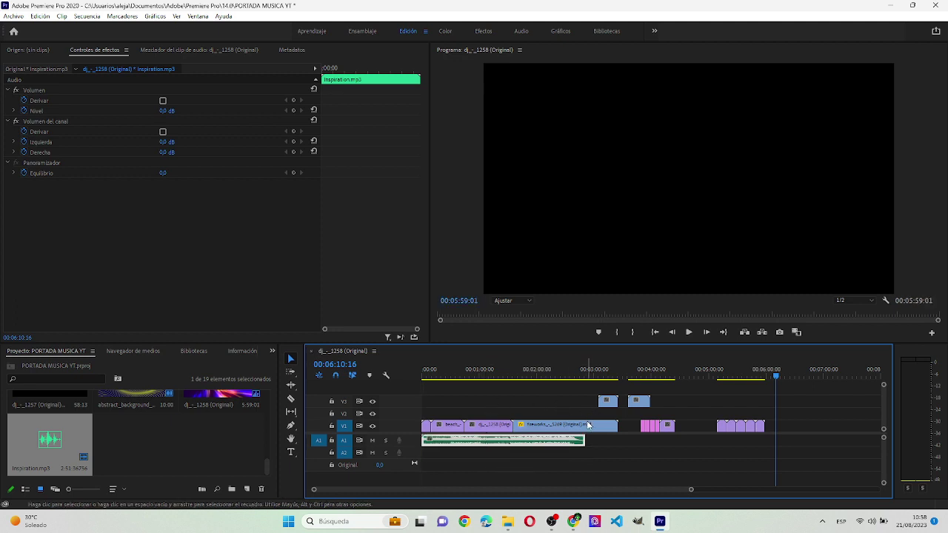
click(588, 426)
drag(577, 429, 746, 423)
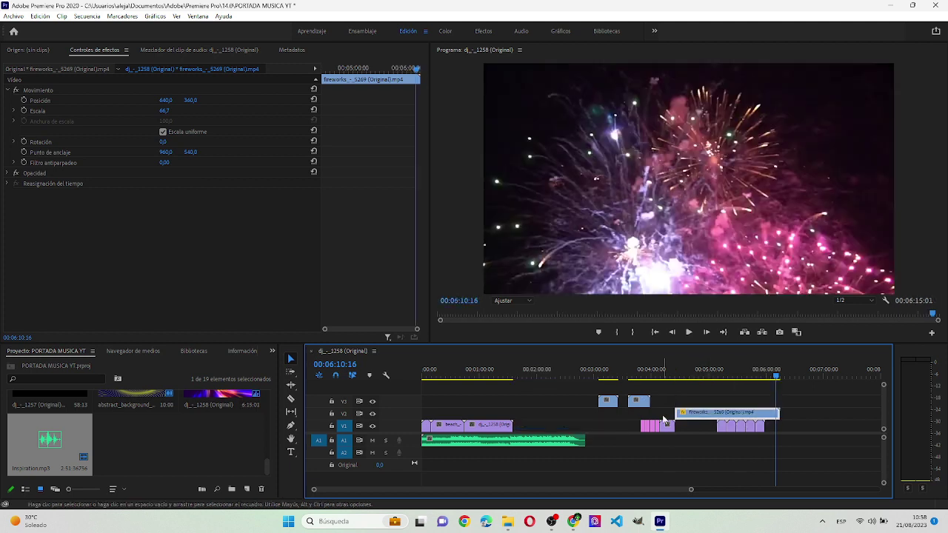
mouse_move(575, 404)
mouse_down()
mouse_move(662, 398)
mouse_move(557, 433)
mouse_up()
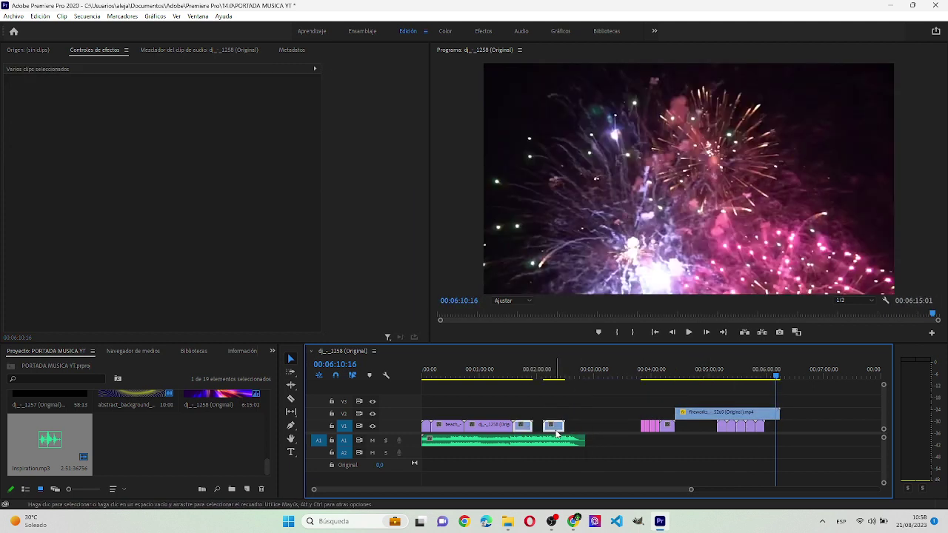
drag(557, 428, 546, 427)
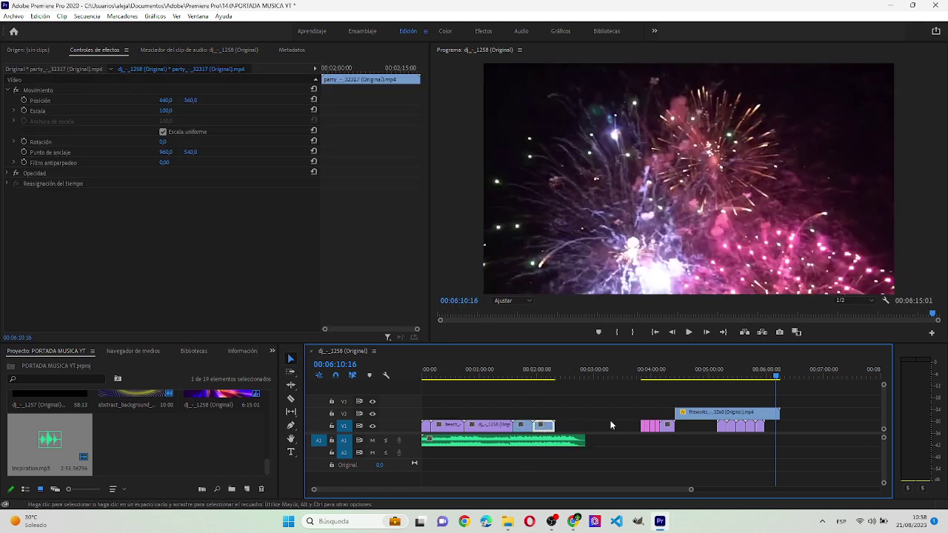
drag(616, 427, 684, 421)
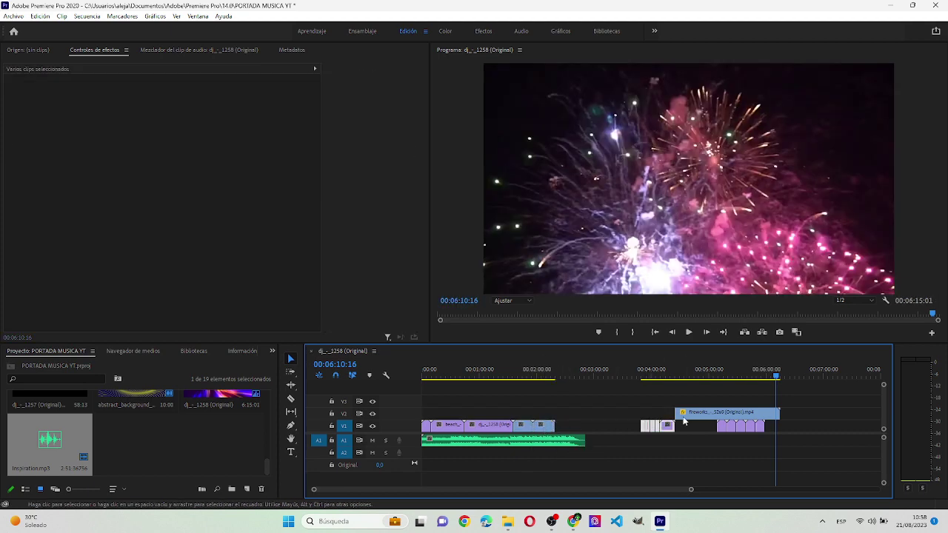
drag(642, 376, 715, 378)
click(709, 418)
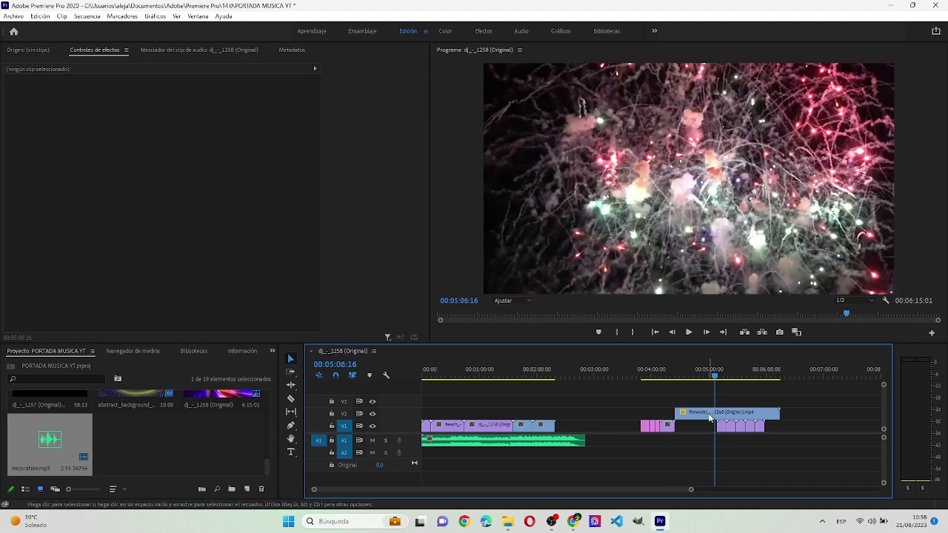
- Delete the fireworks clip from V2 and preview the later clips
click(711, 414)
key(Delete)
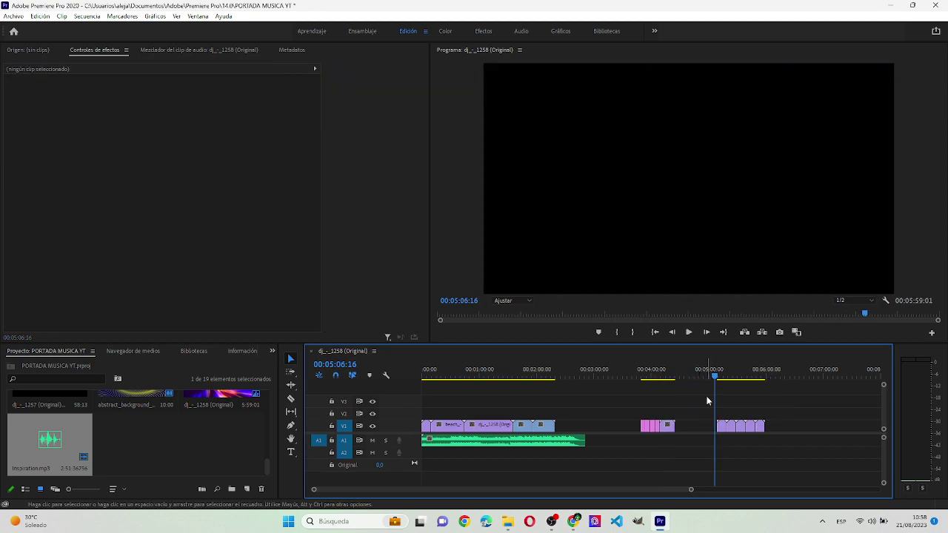
drag(715, 378, 729, 380)
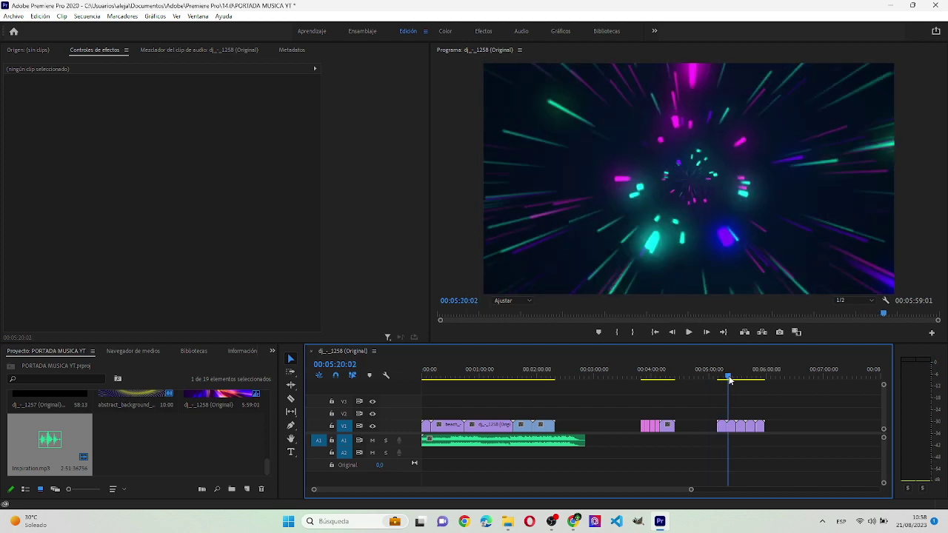
drag(730, 380, 757, 380)
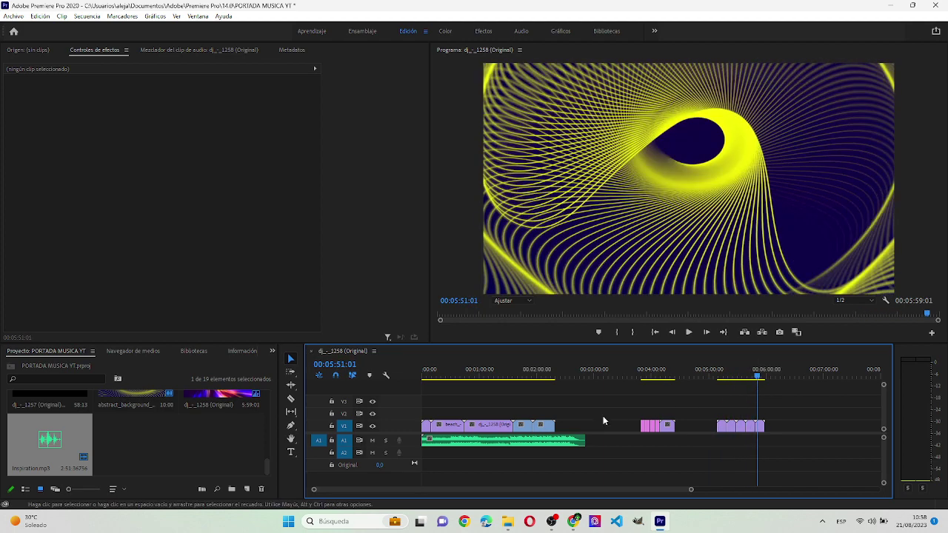
drag(542, 381, 640, 382)
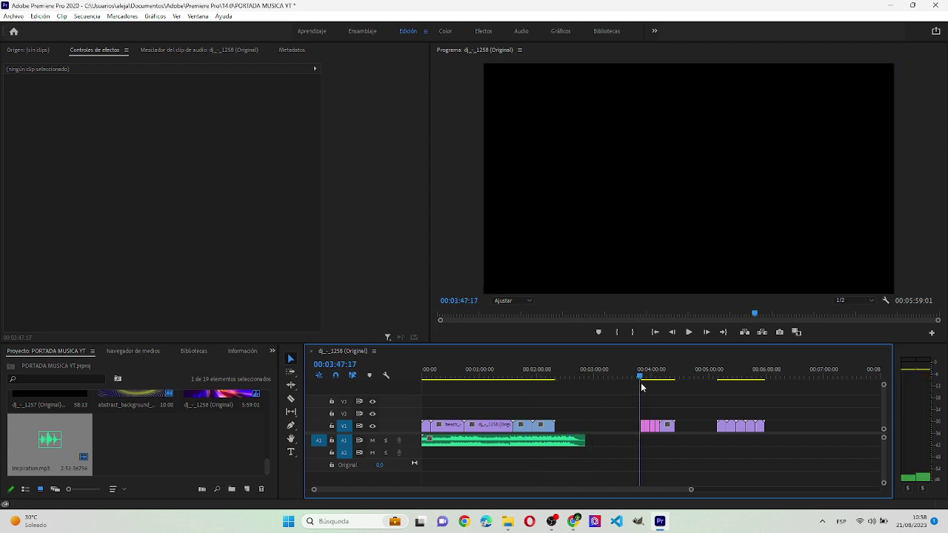
- Slide the pink clip and end clips left on V1, then play from about 2:35
drag(670, 426, 572, 431)
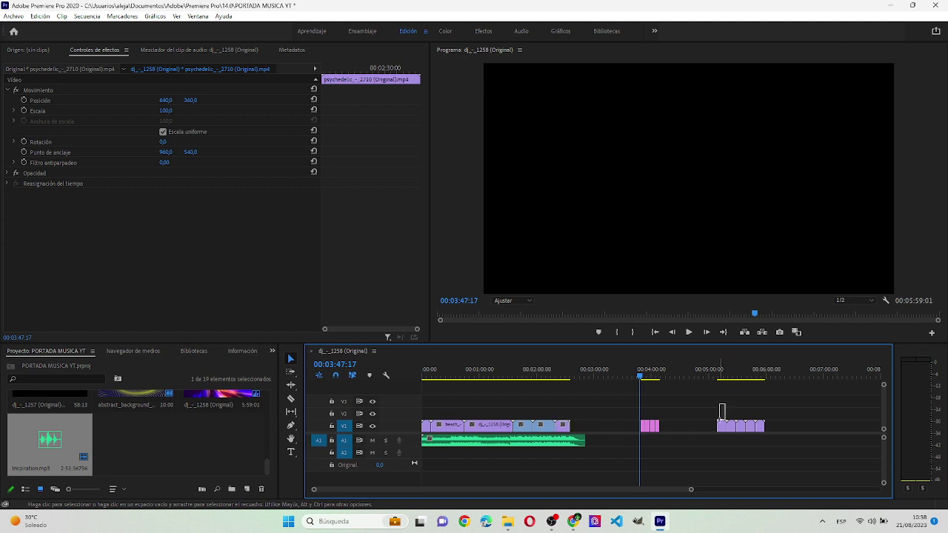
mouse_move(725, 404)
mouse_down()
mouse_move(761, 434)
mouse_move(614, 435)
mouse_up()
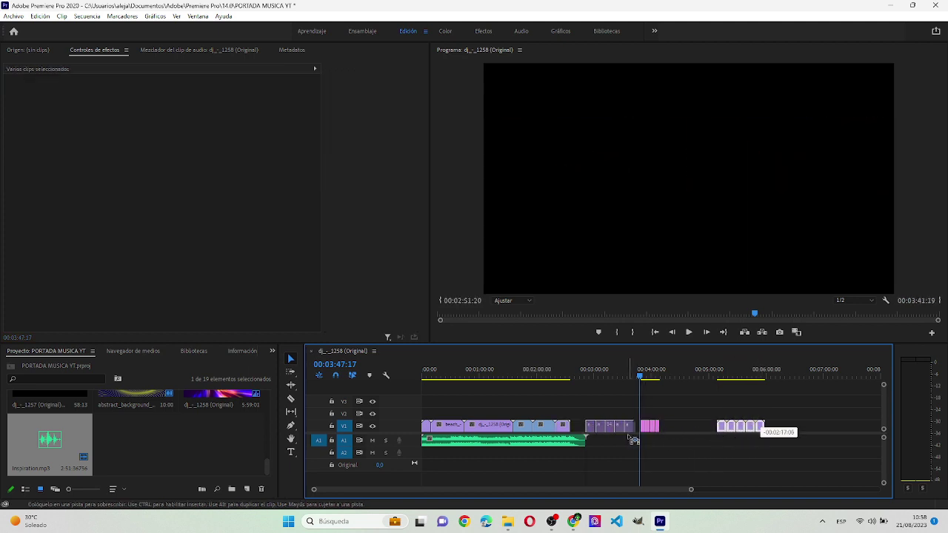
click(571, 365)
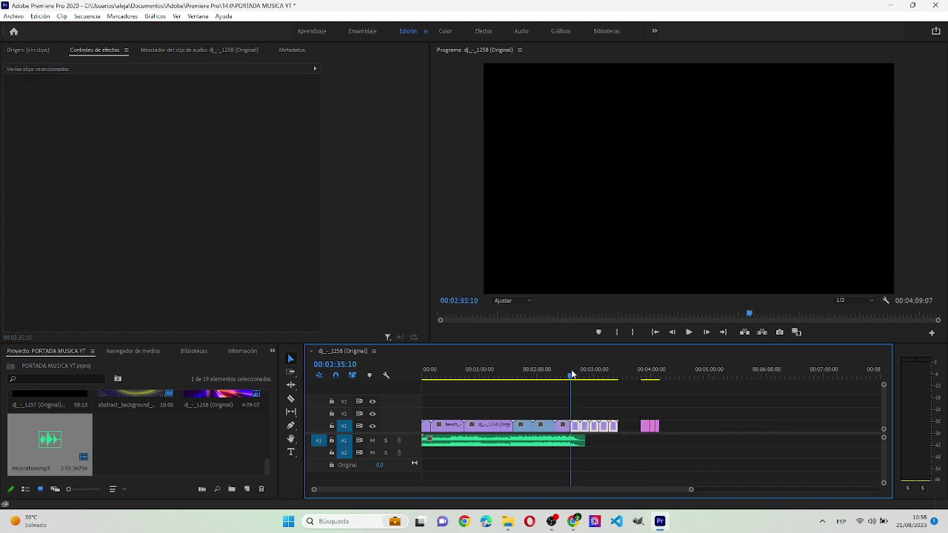
key(space)
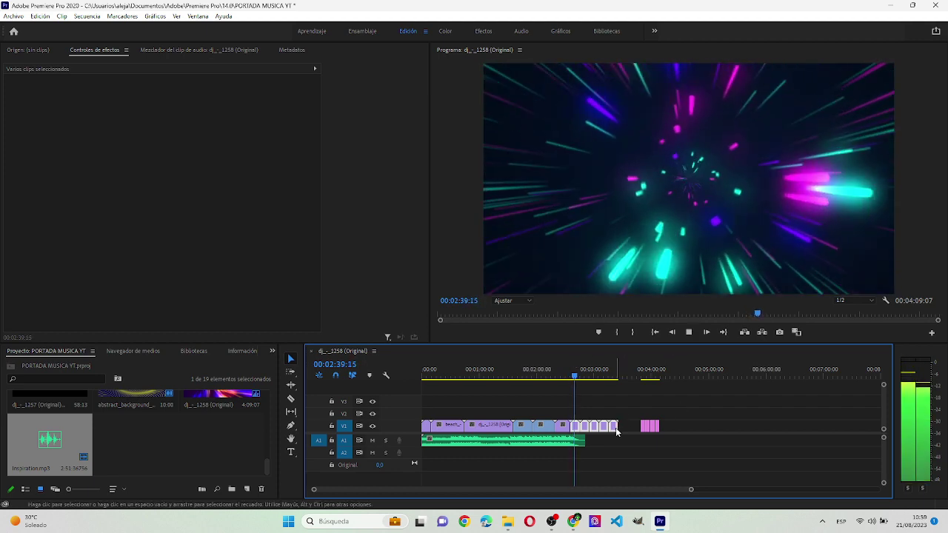
key(Home)
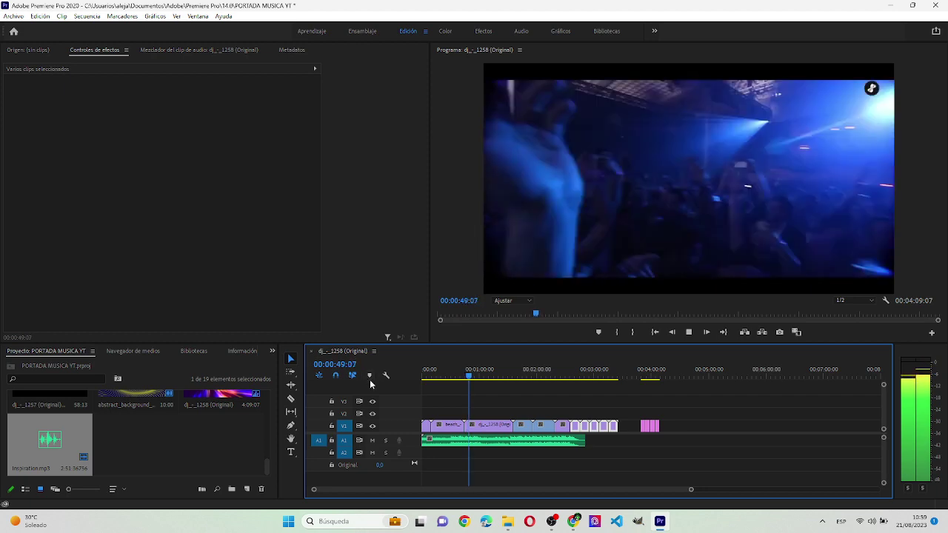
key(space)
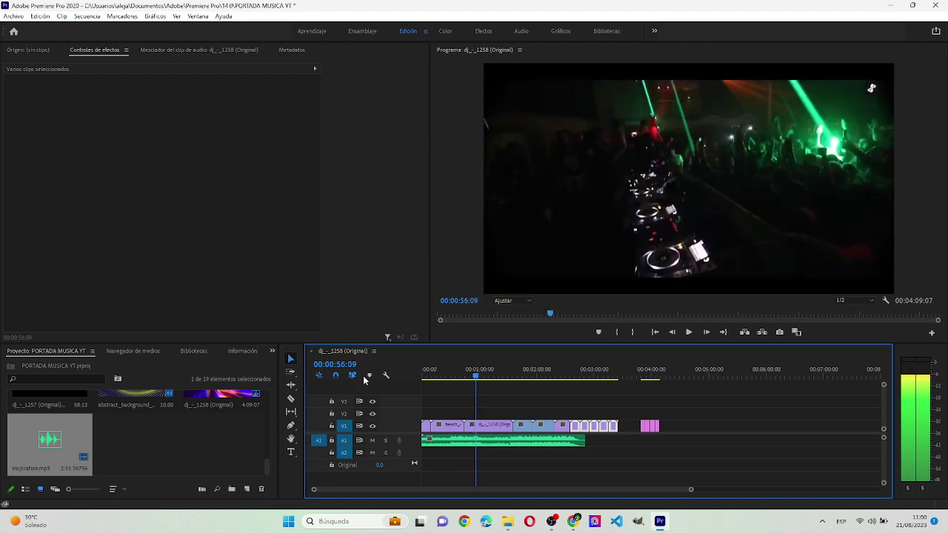
mouse_move(493, 379)
mouse_down()
mouse_move(605, 391)
mouse_move(597, 436)
mouse_up()
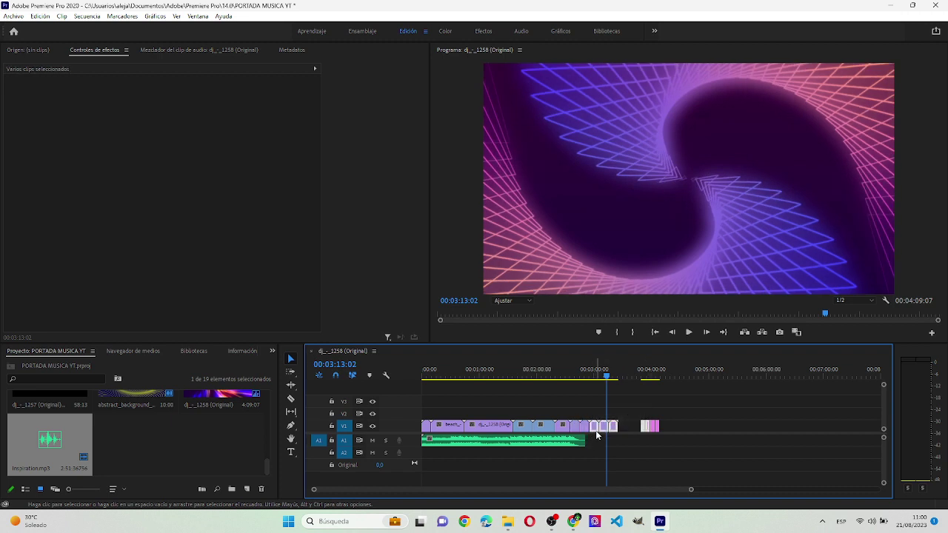
- Delete the white clips and the small pink clip near 4:00 past the music
key(Delete)
click(676, 408)
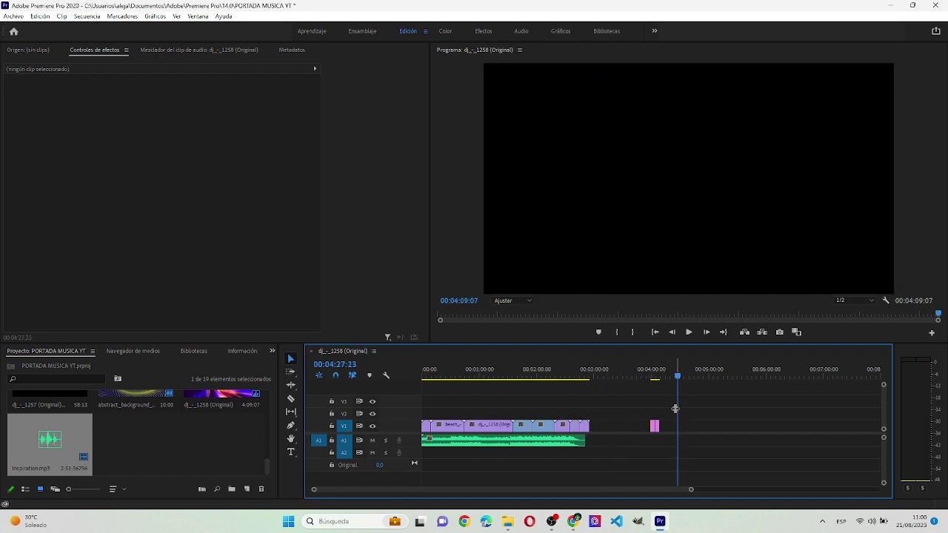
click(654, 425)
key(Delete)
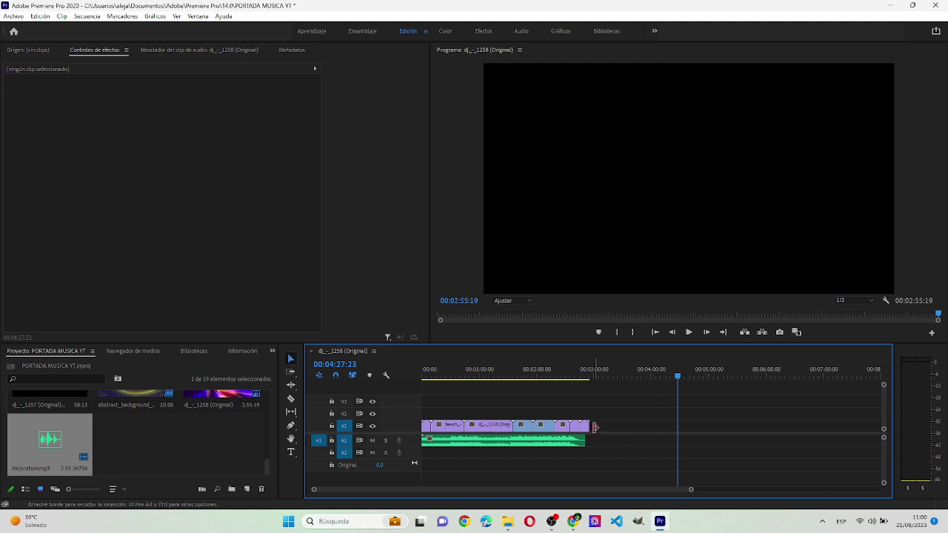
- Trim the last V1 clip so the sequence ends with the music at 2:51:20
drag(586, 428, 582, 427)
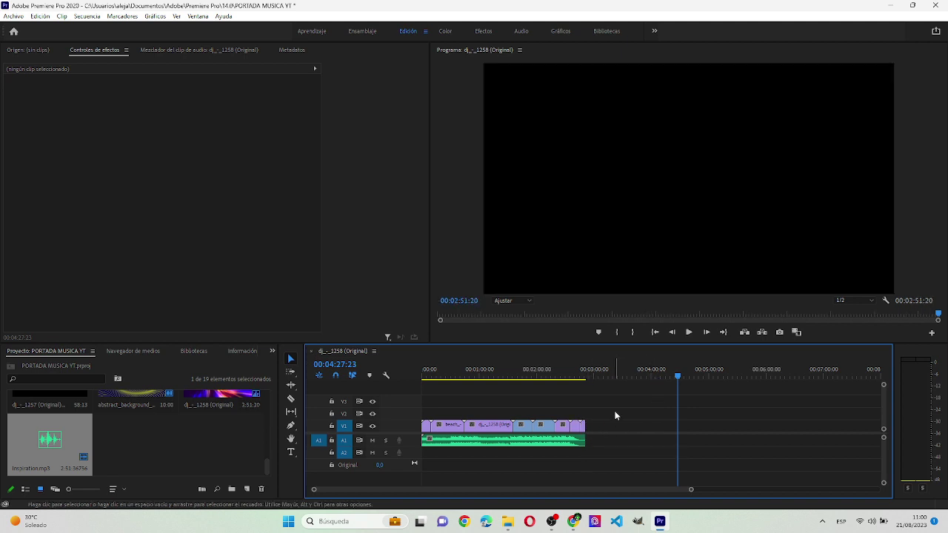
click(587, 376)
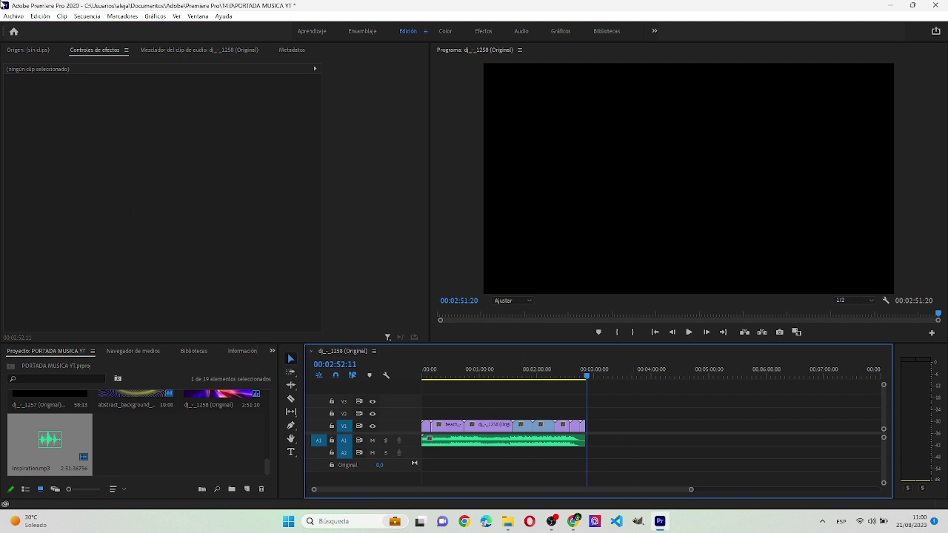
click(13, 16)
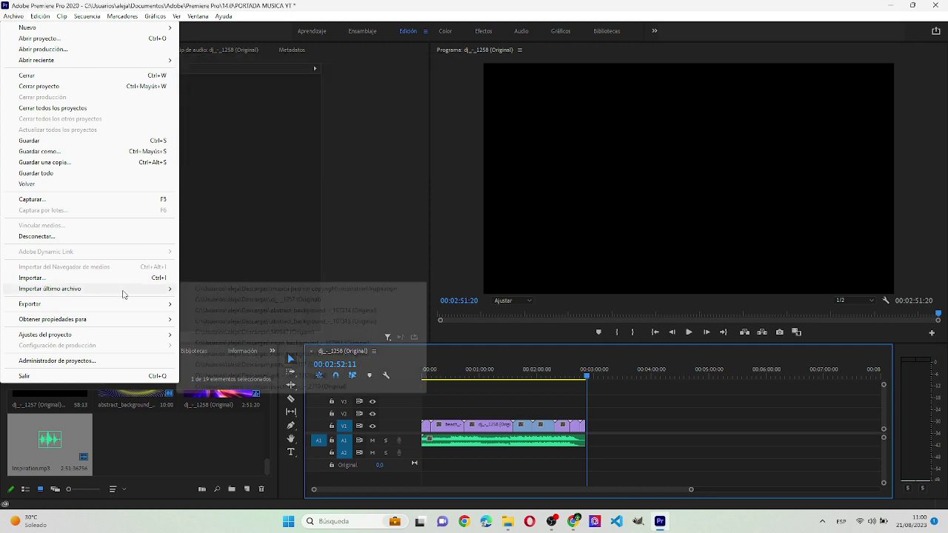
mouse_move(30, 304)
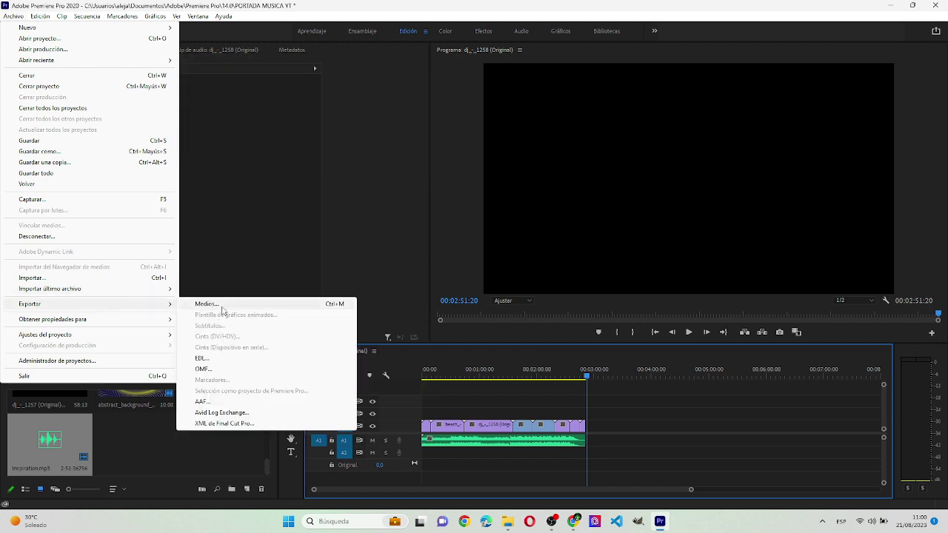
- Export the sequence as an H.264 MP4, with Import into project left unchecked
click(224, 305)
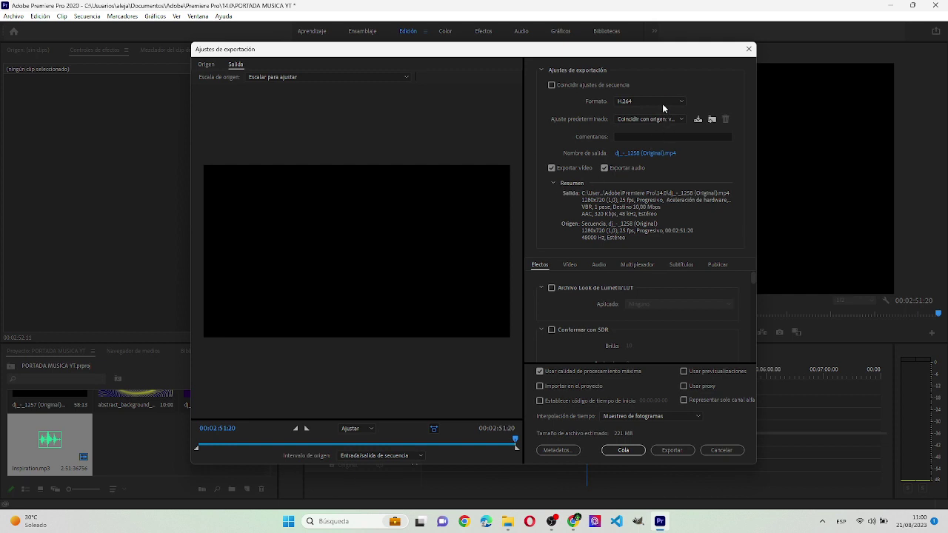
click(663, 104)
click(664, 101)
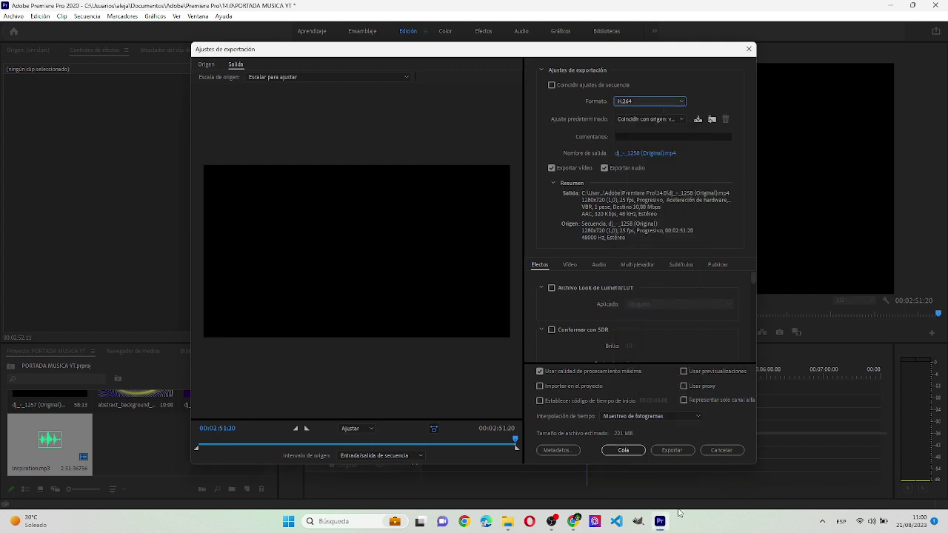
click(566, 389)
click(566, 388)
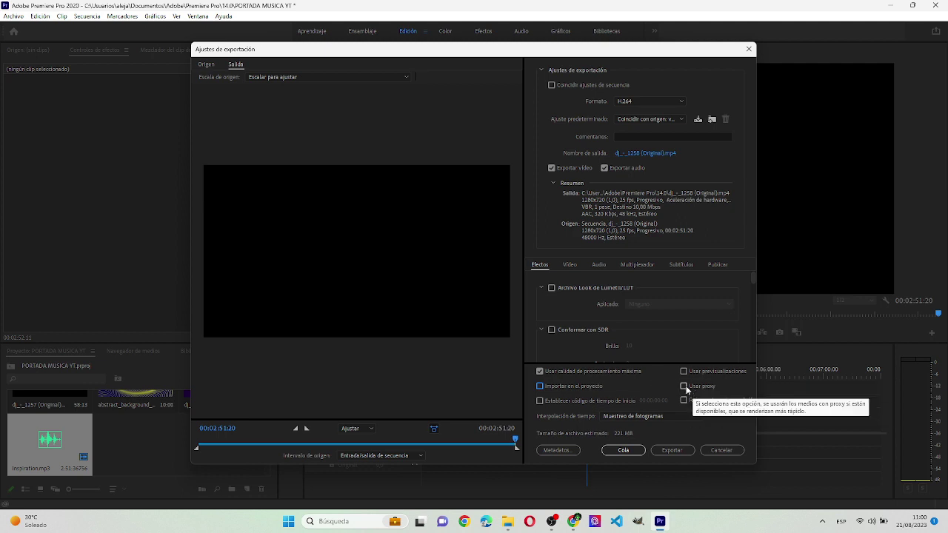
click(671, 450)
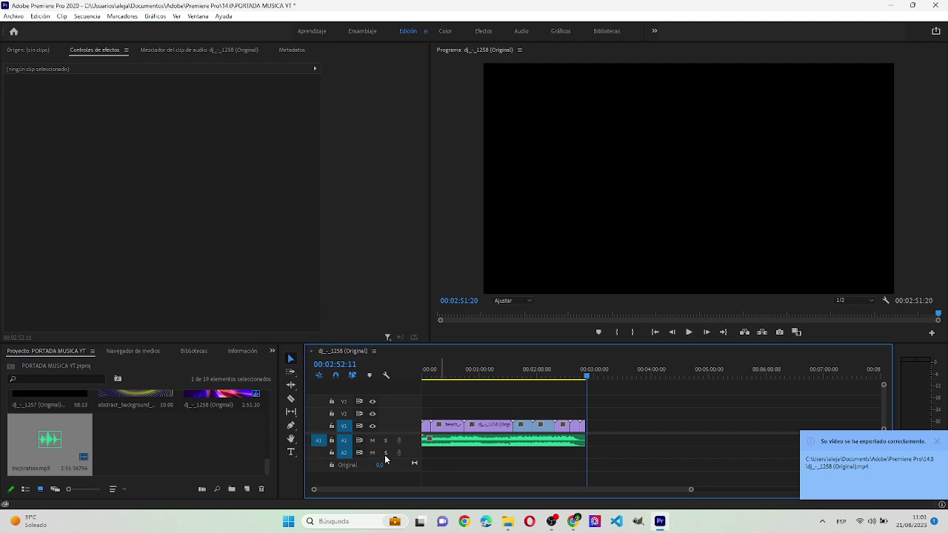
click(13, 16)
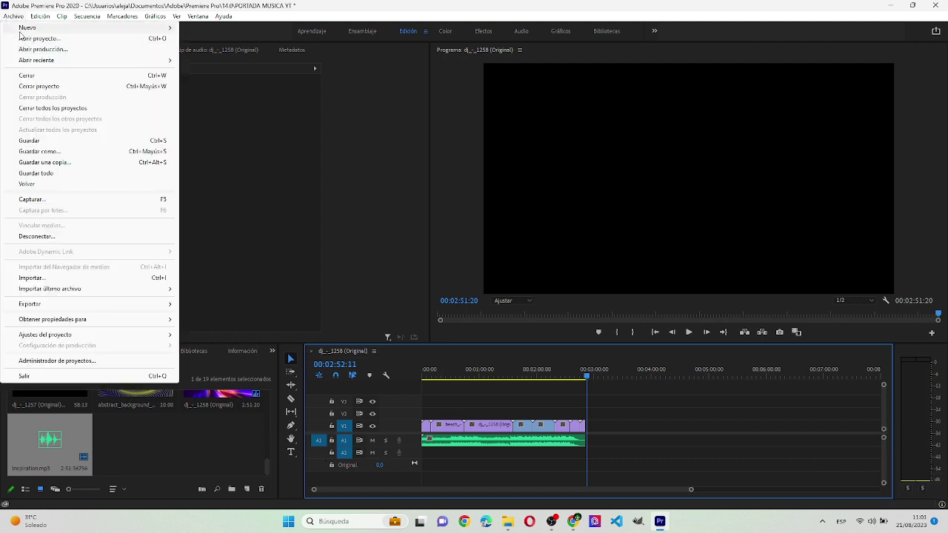
mouse_move(28, 27)
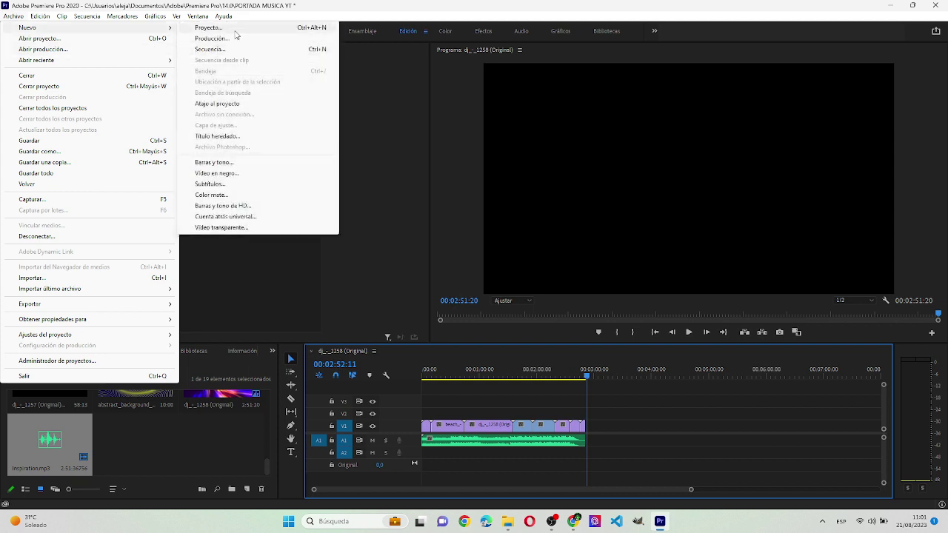
click(209, 27)
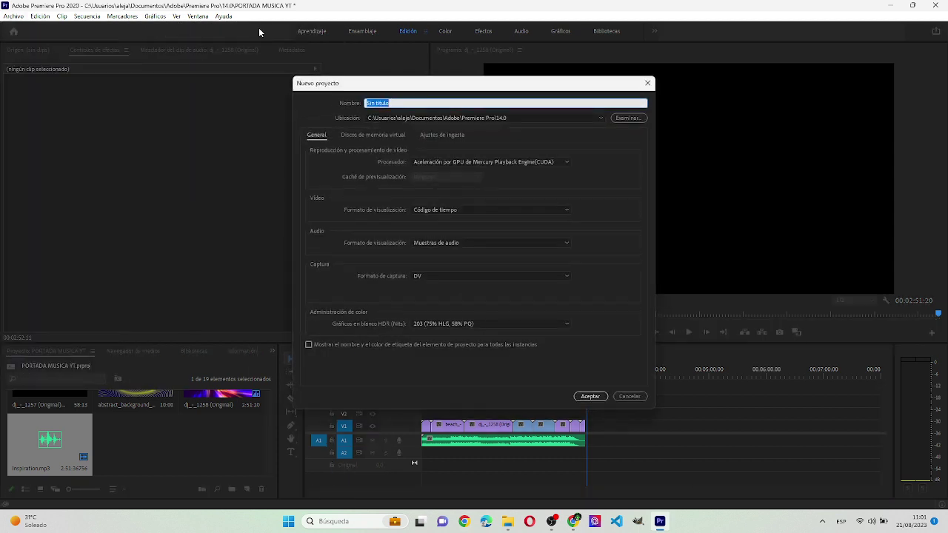
click(454, 137)
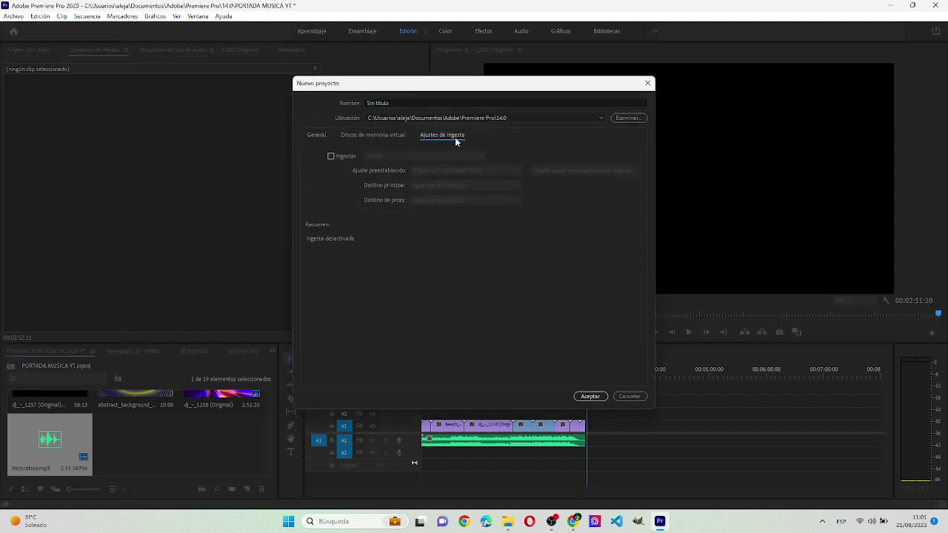
click(375, 135)
click(647, 83)
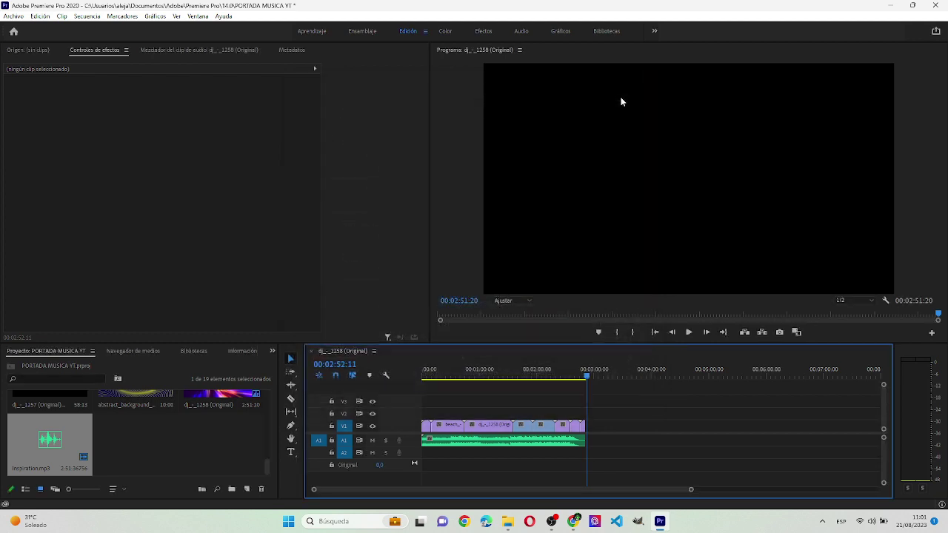